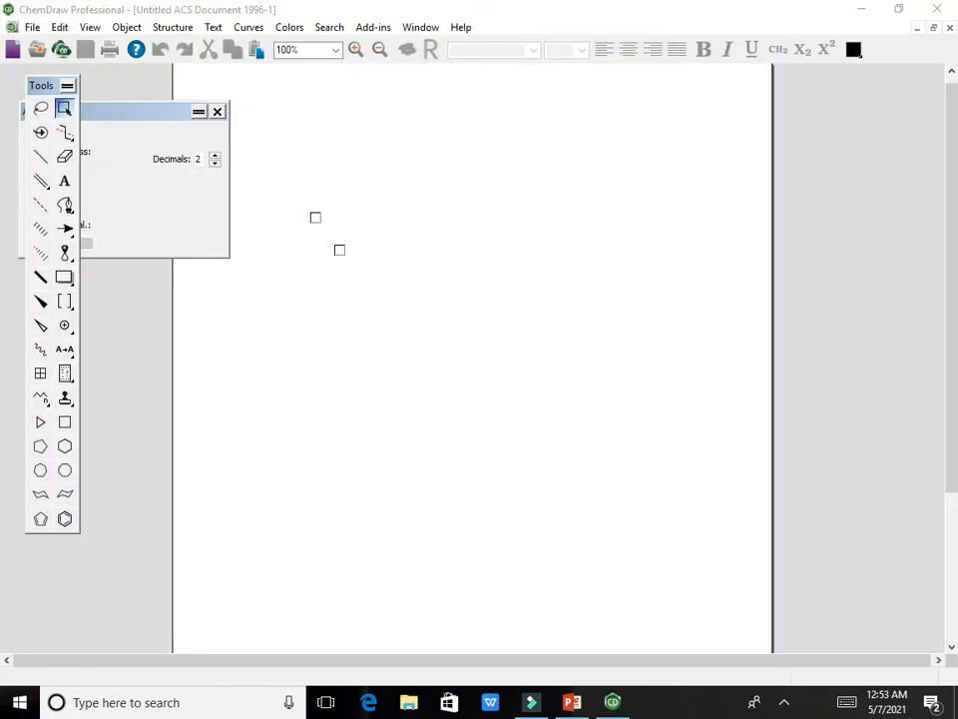
Close the Analysis window
left_click(217, 111)
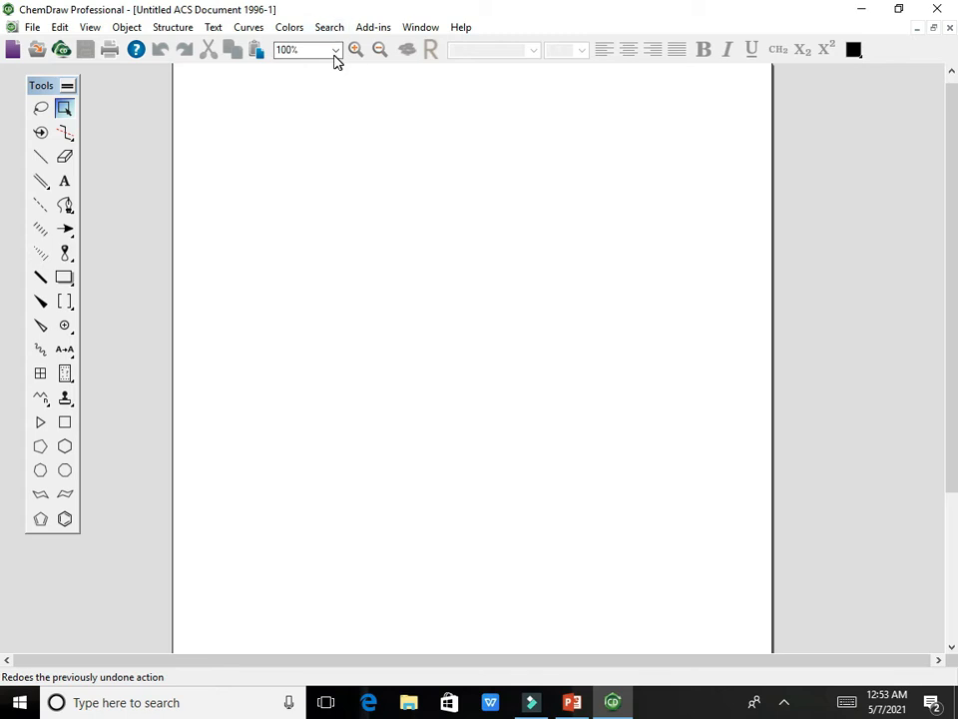
Show the Biopolymer toolbar and close it again
left_click(93, 30)
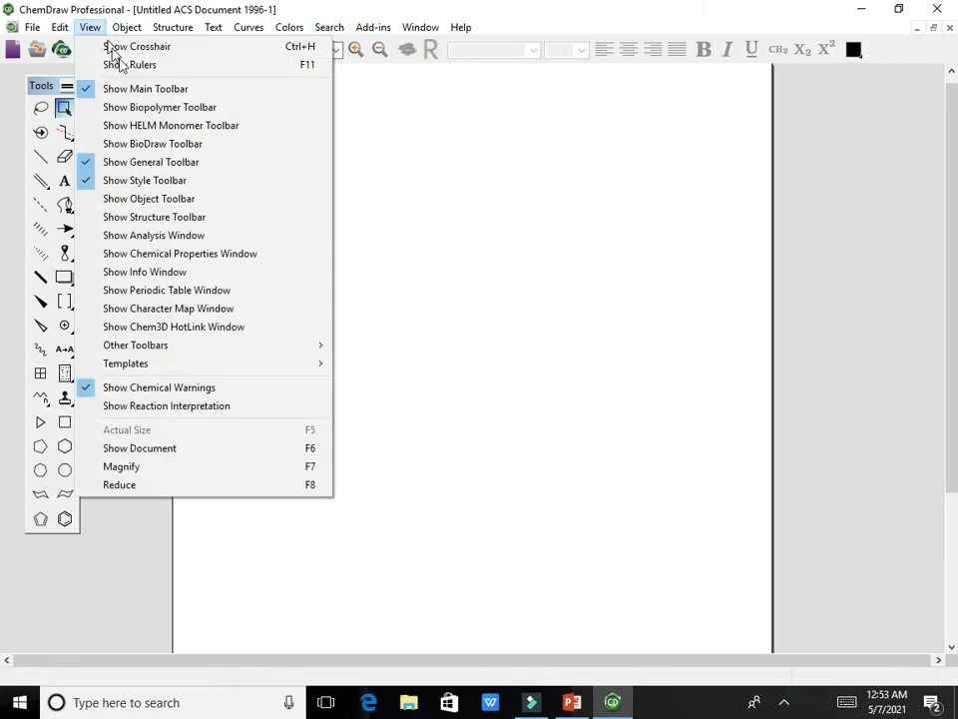
left_click(147, 115)
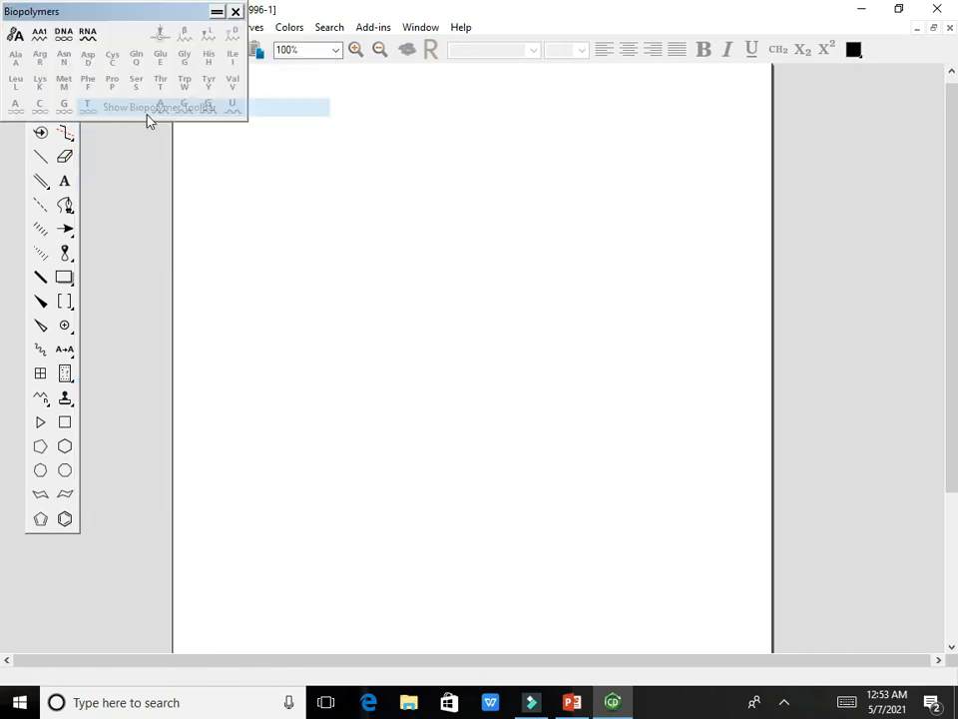
left_click(235, 12)
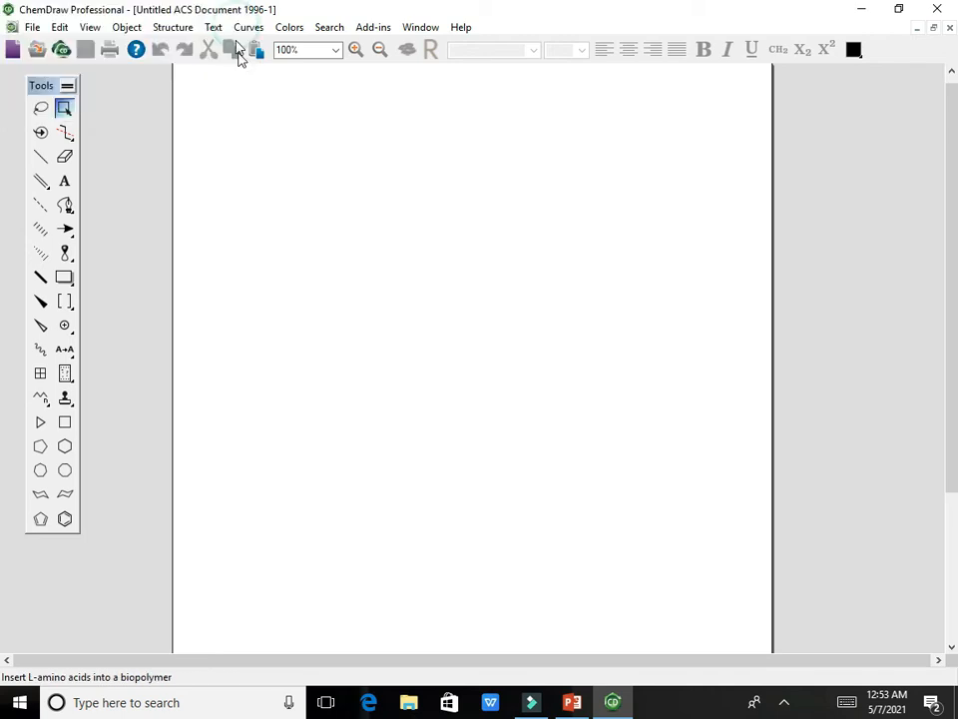
Switch to PowerPoint to read slide 4 on structure making, and return to ChemDraw
left_click(575, 703)
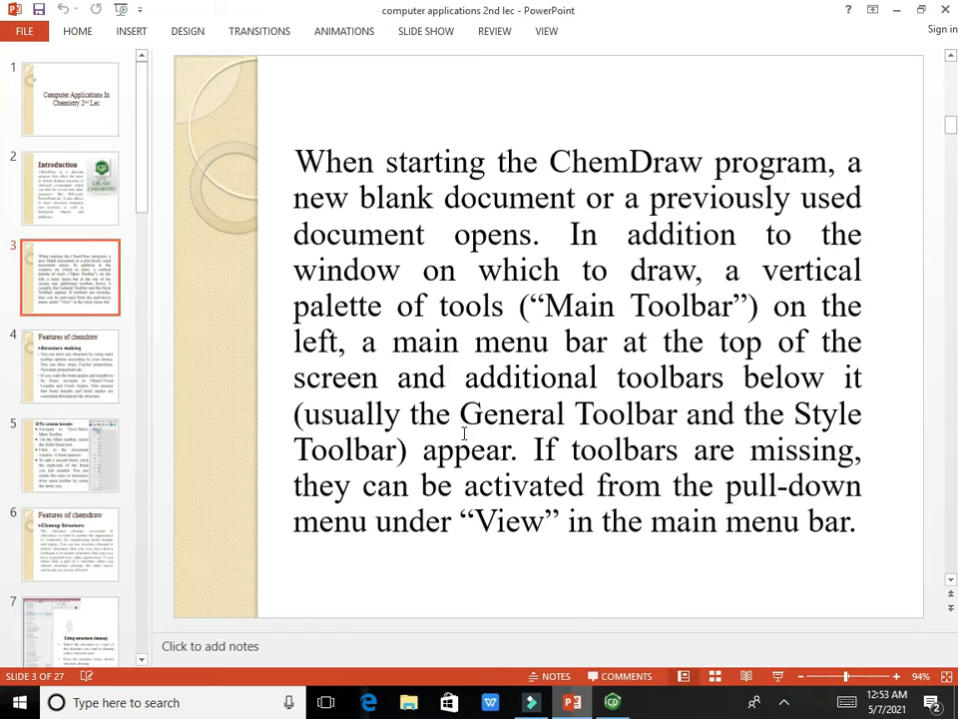
left_click(76, 374)
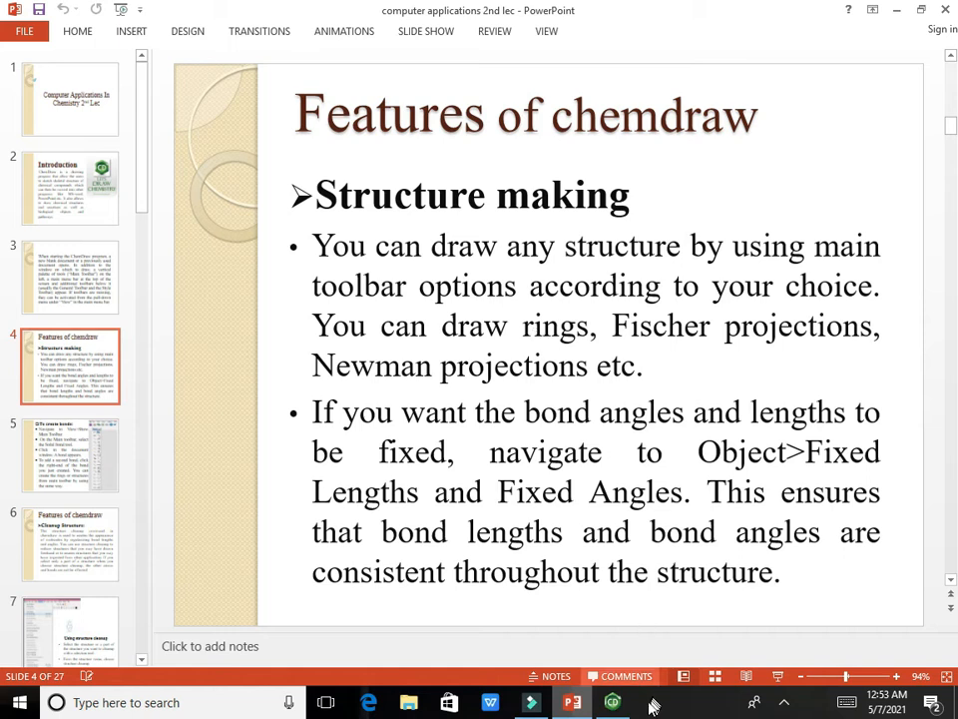
left_click(612, 702)
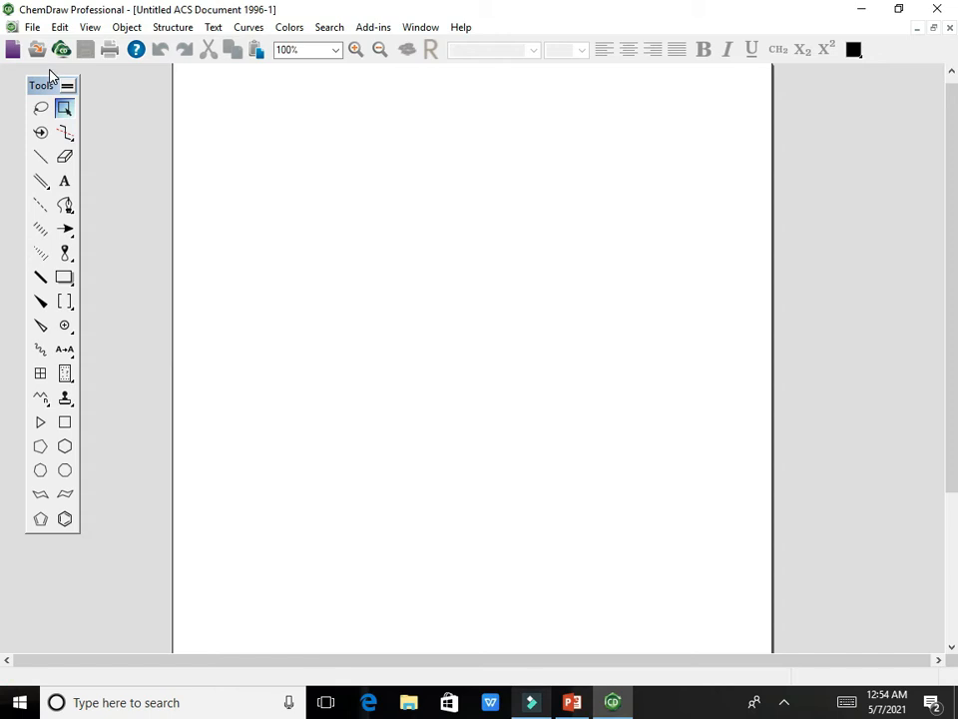
Draw a small closed six-membered ring bond by bond in the upper part of the page with the Solid Bond tool
left_click(41, 205)
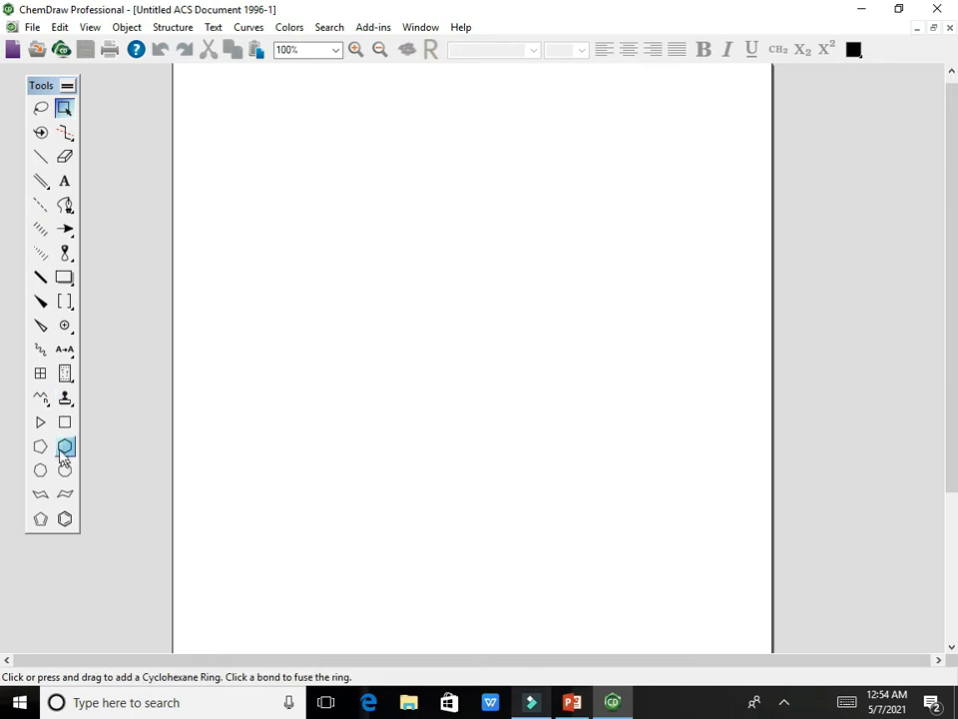
left_click(40, 156)
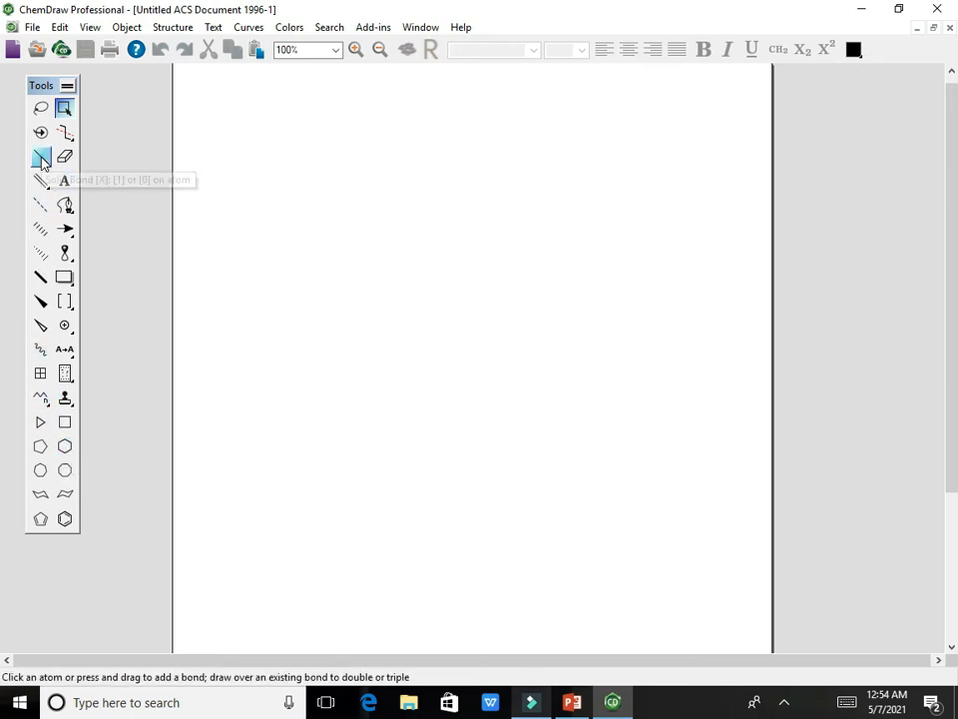
left_click(324, 206)
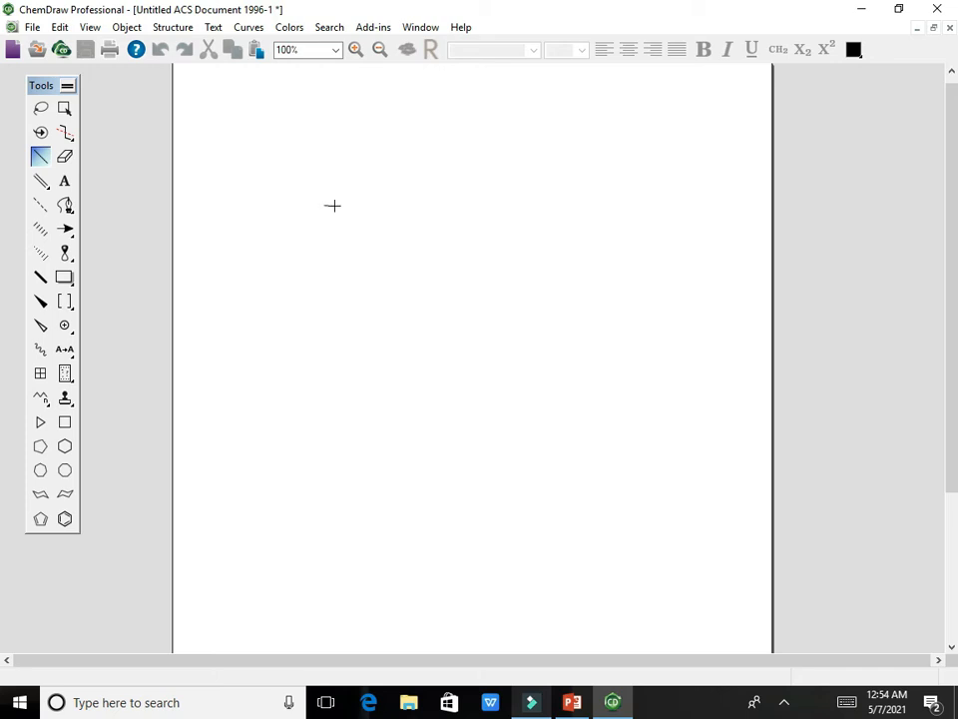
left_click_drag(340, 202, 347, 191)
left_click(338, 196)
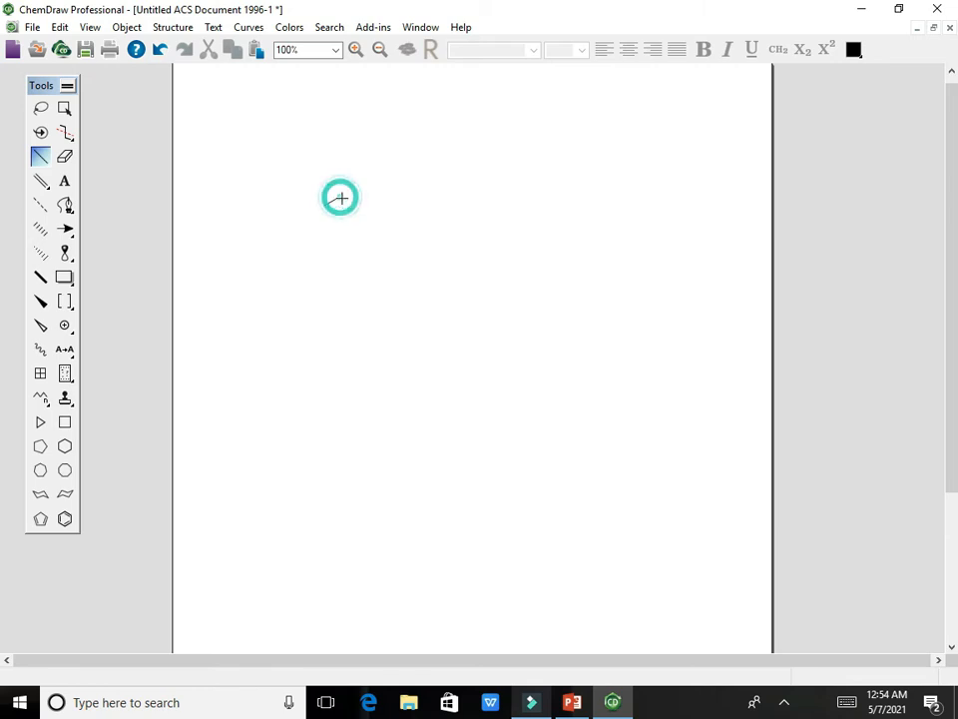
left_click_drag(347, 213, 334, 248)
key("ctrl+z")
left_click(325, 206)
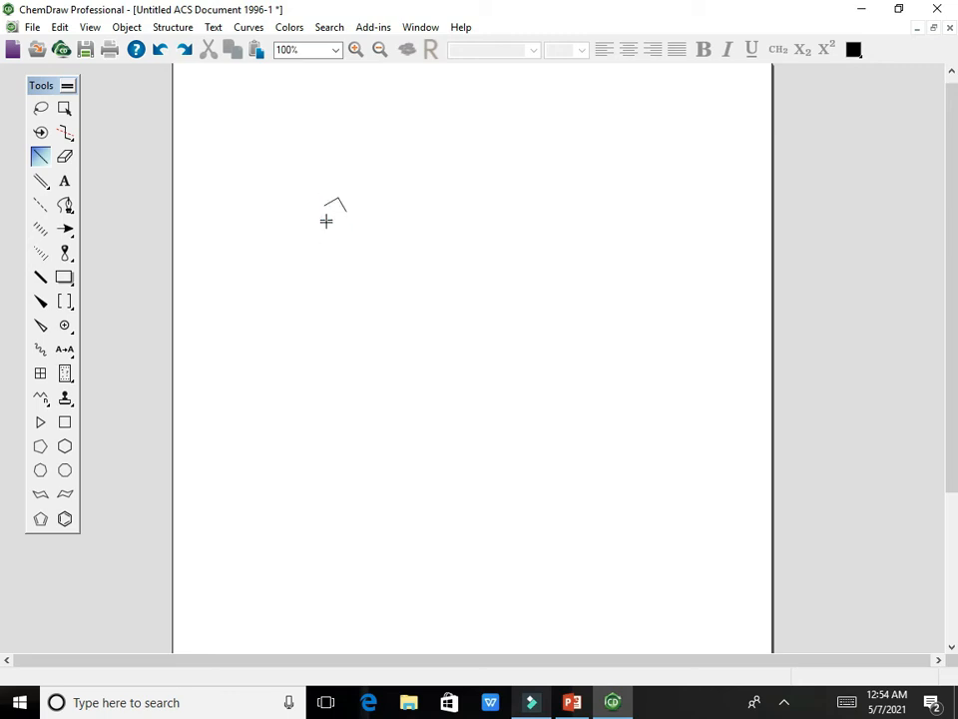
mouse_move(344, 209)
left_mouse_down()
mouse_move(346, 226)
mouse_move(334, 227)
mouse_move(343, 227)
left_mouse_up()
Select the small ring and clean up its structure into a regular hexagon
left_click(64, 107)
left_click_drag(293, 176, 372, 242)
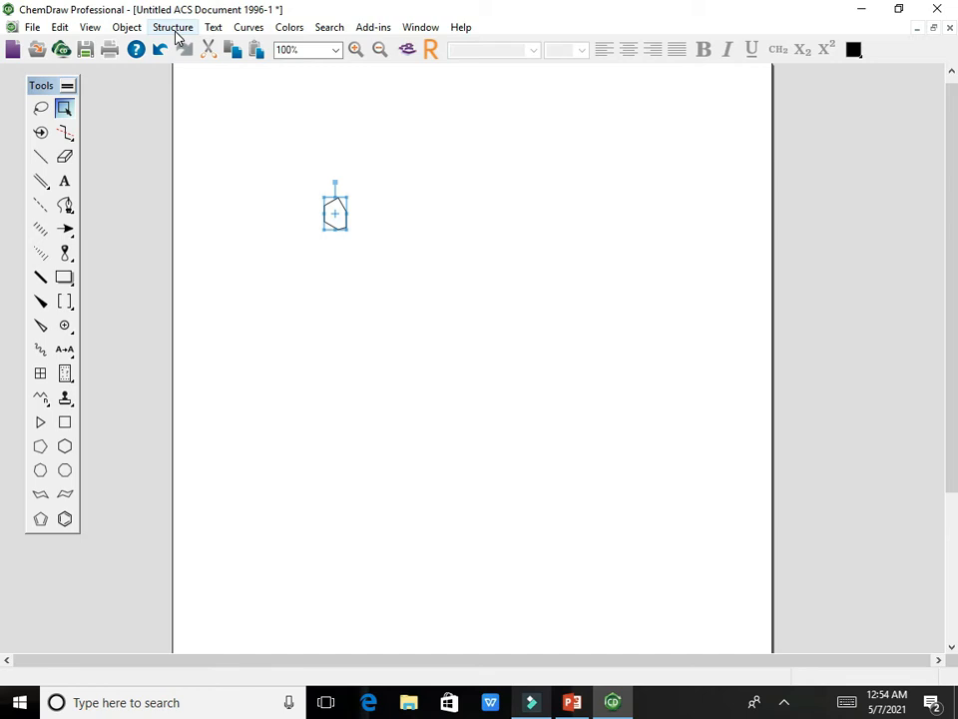
left_click(173, 28)
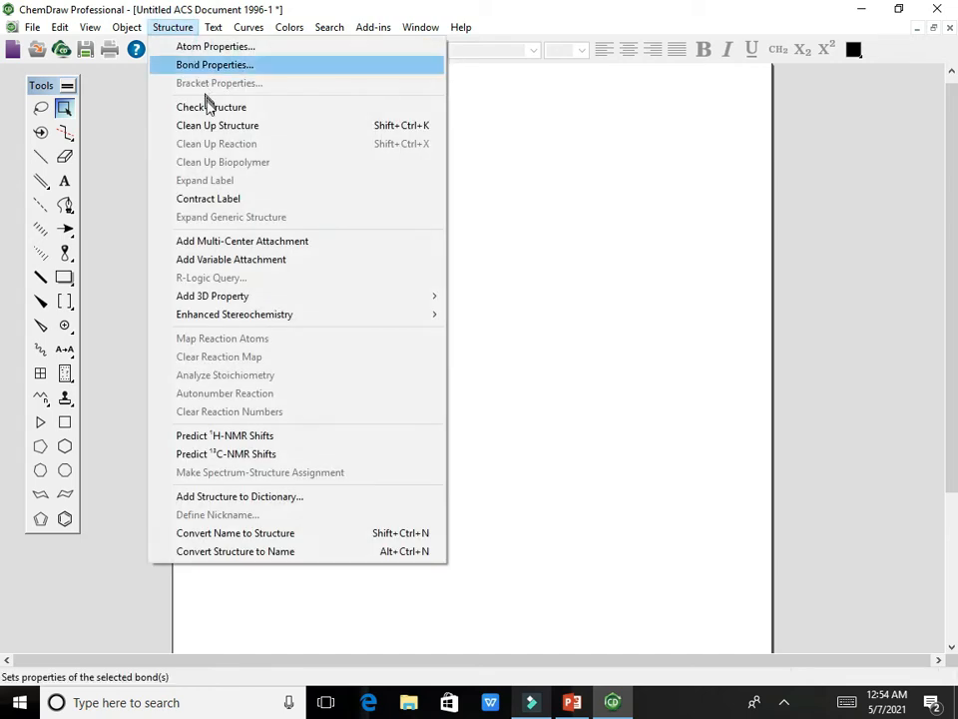
left_click(211, 126)
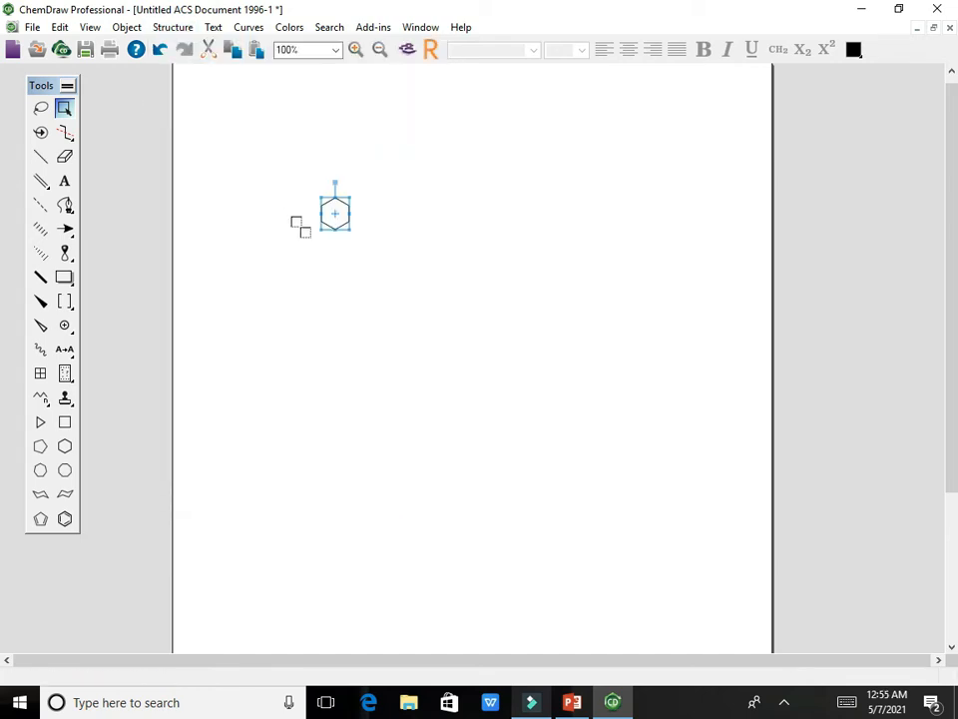
left_click(345, 175)
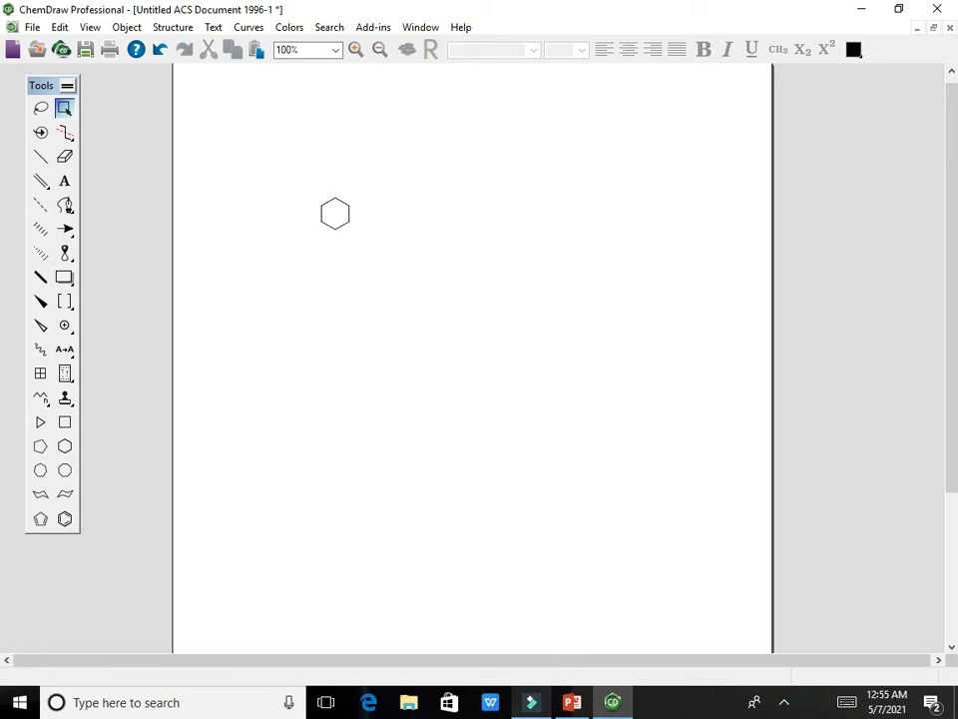
Check the structure-making slide in PowerPoint, and turn off Fixed Lengths in ChemDraw
left_click(574, 705)
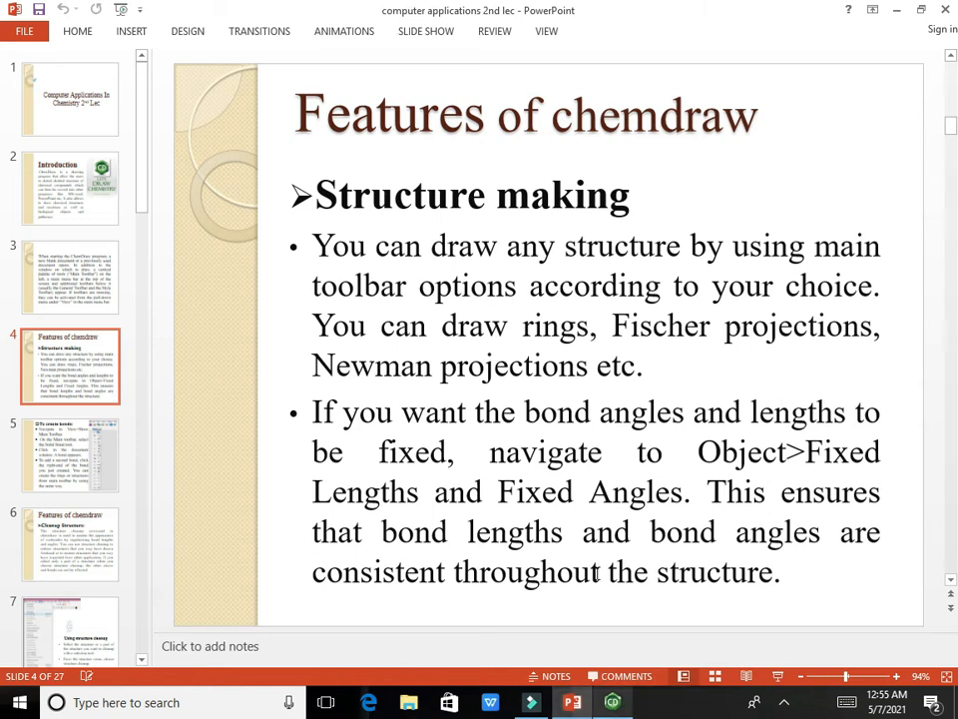
left_click(611, 703)
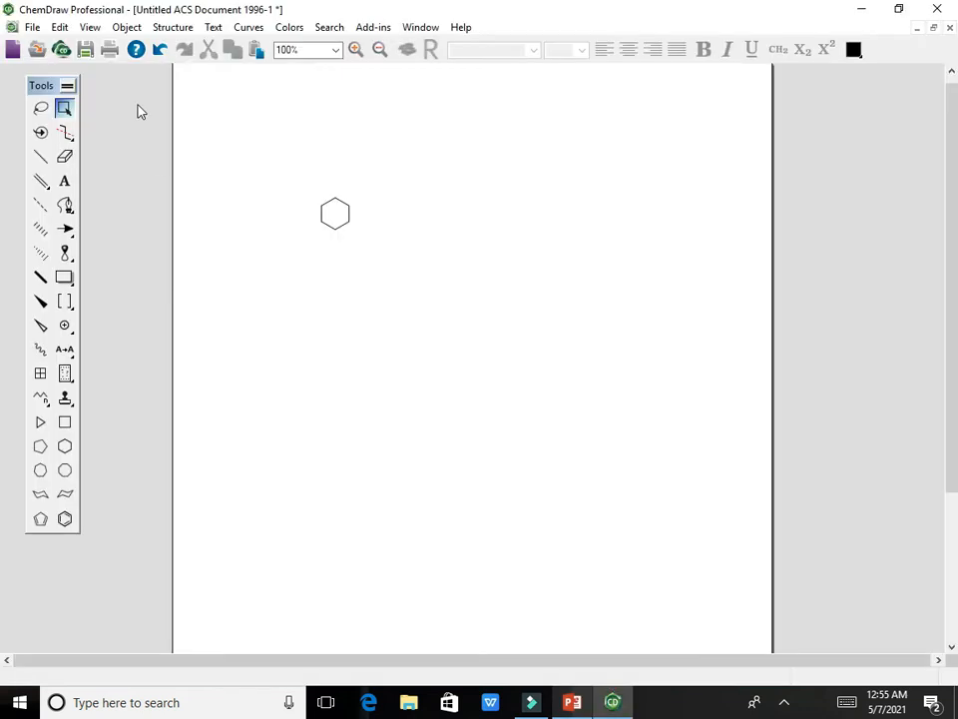
left_click(166, 29)
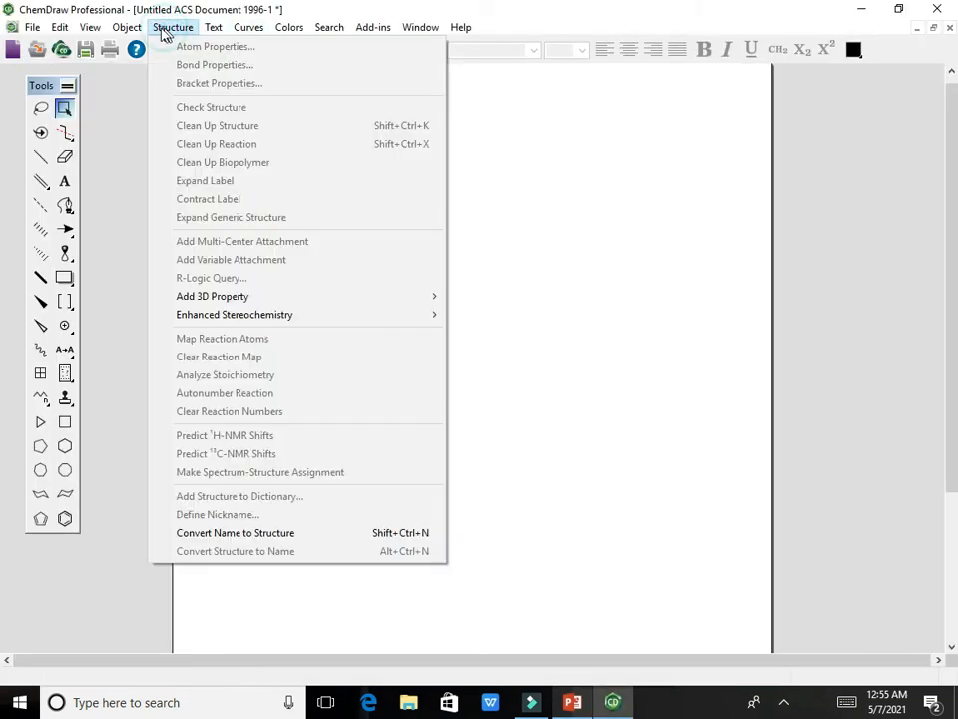
left_click(136, 33)
left_click(134, 30)
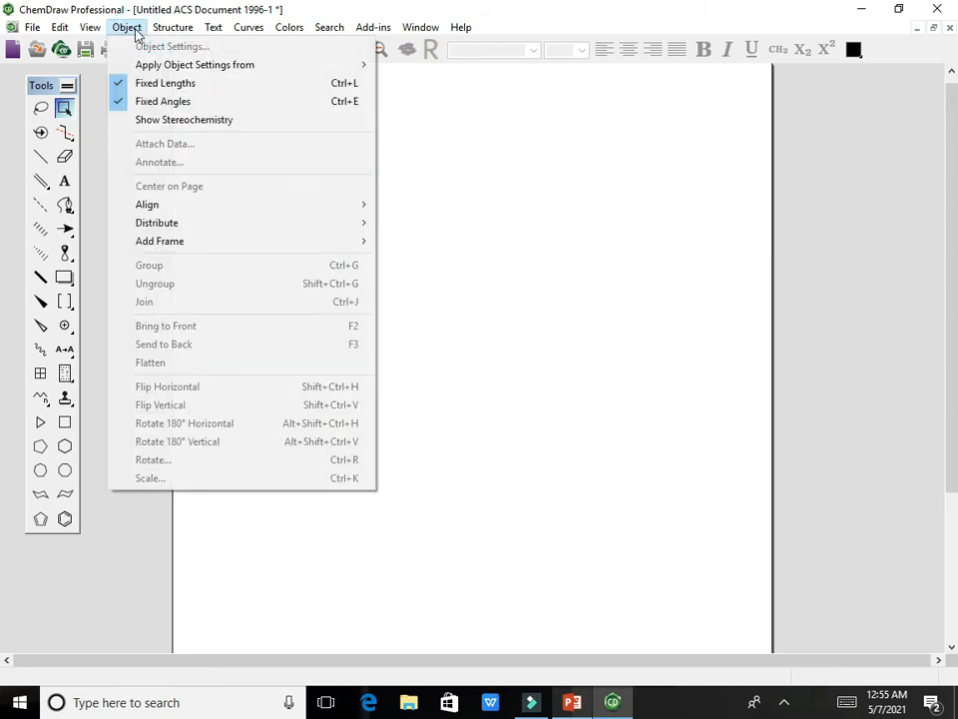
left_click(146, 84)
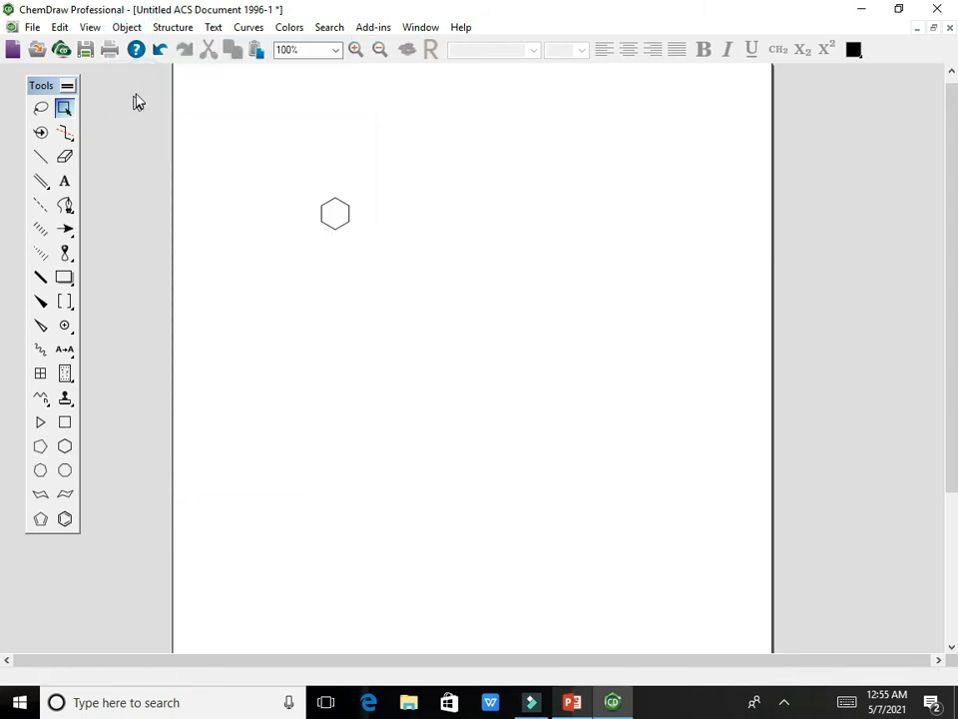
Draw a straight horizontal chain of long solid bonds above and to the right of the small ring
left_click(40, 157)
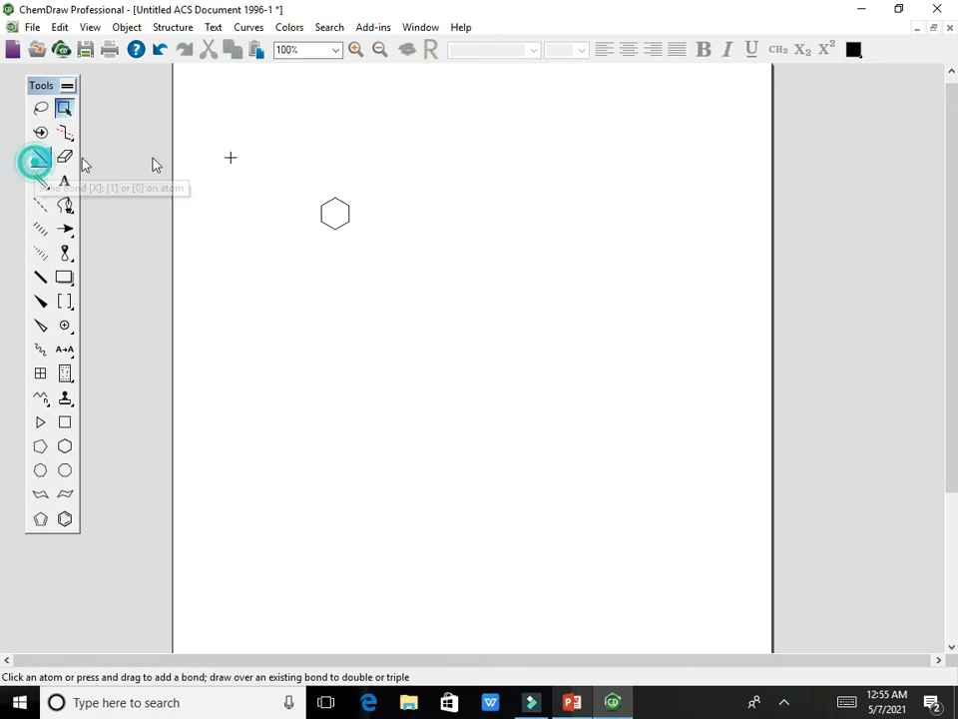
left_click(397, 166)
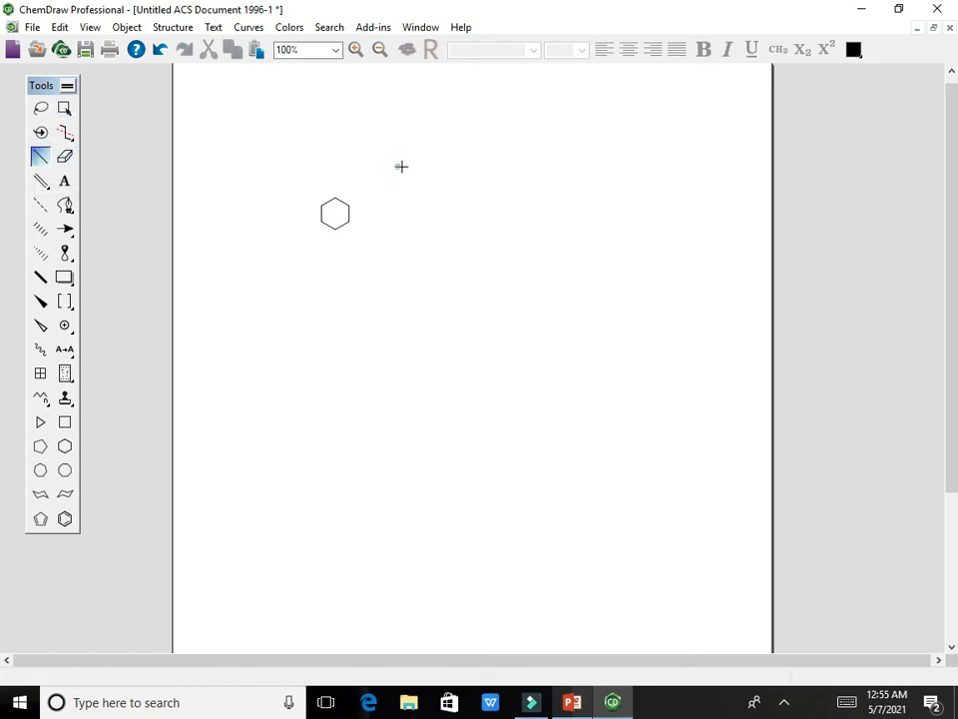
left_click_drag(419, 167, 465, 166)
left_click_drag(515, 160, 515, 164)
Draw a large irregular six-membered ring from long solid bonds below the horizontal chain
left_click_drag(465, 220, 420, 263)
left_click_drag(470, 218, 511, 265)
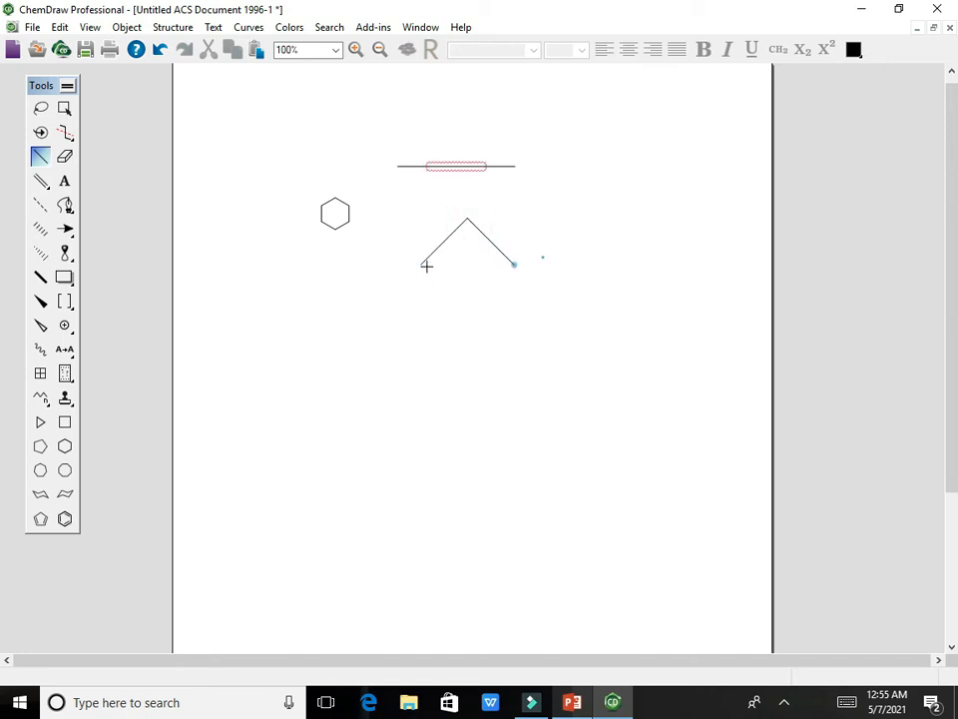
left_click_drag(422, 265, 422, 318)
mouse_move(512, 264)
left_mouse_down()
mouse_move(520, 323)
mouse_move(466, 355)
mouse_move(439, 342)
mouse_move(445, 334)
mouse_move(463, 353)
left_mouse_up()
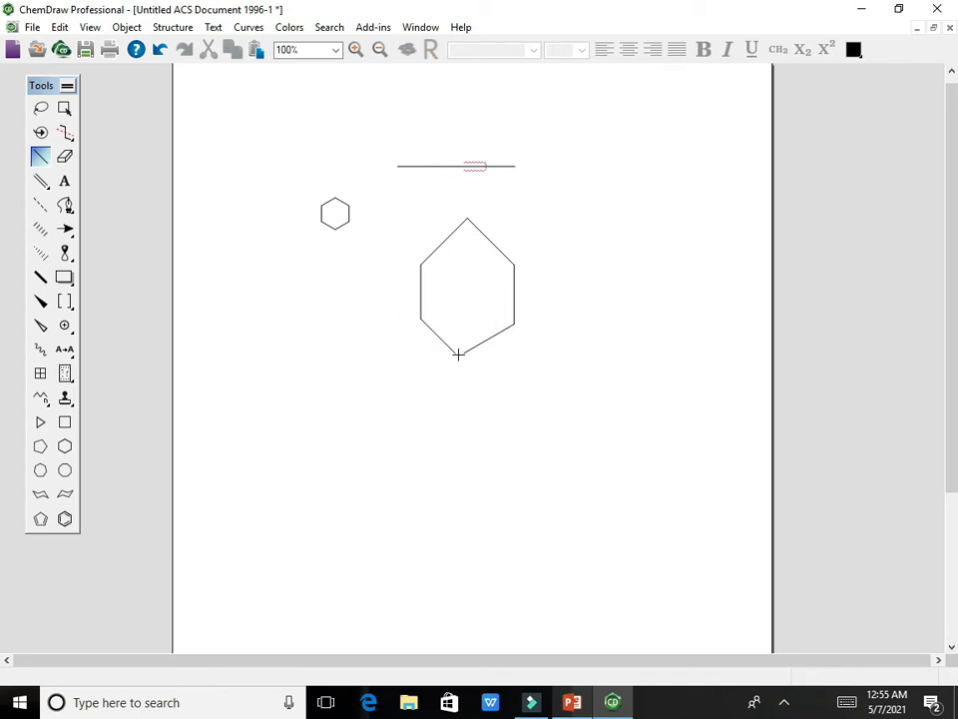
Select the large ring, clean up its structure and rotate it so its apex points up
left_click(64, 107)
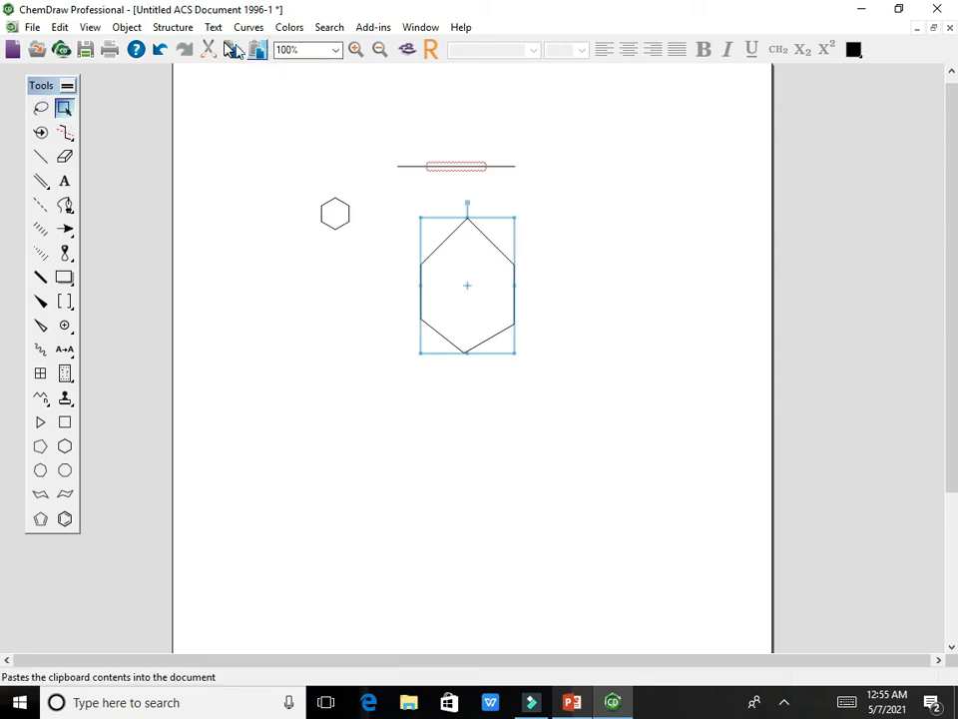
left_click(180, 27)
left_click(246, 124)
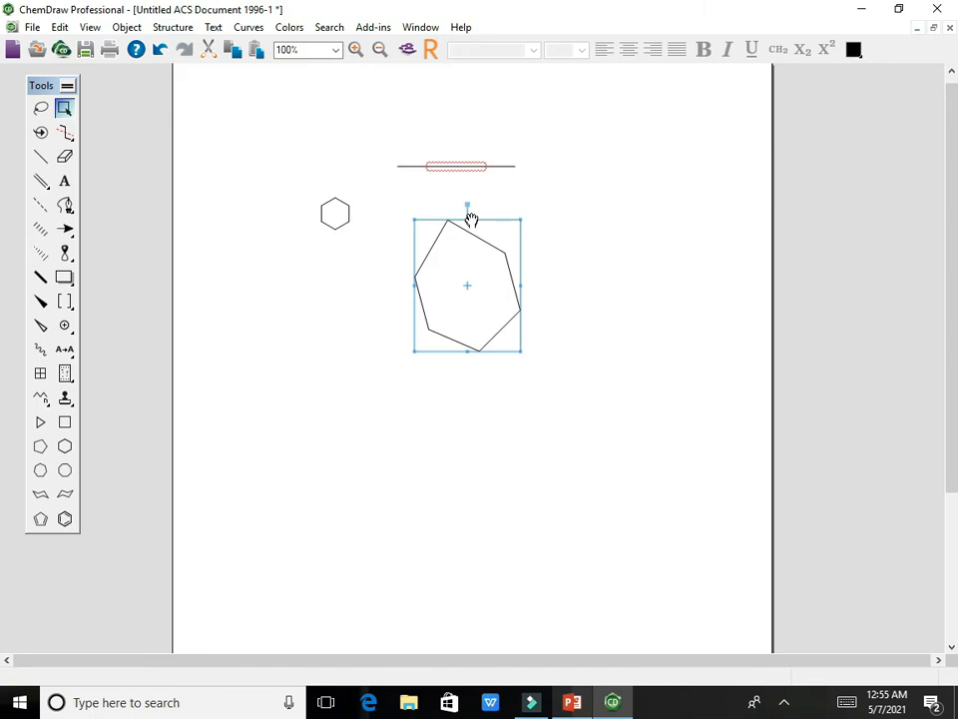
left_click_drag(468, 203, 498, 207)
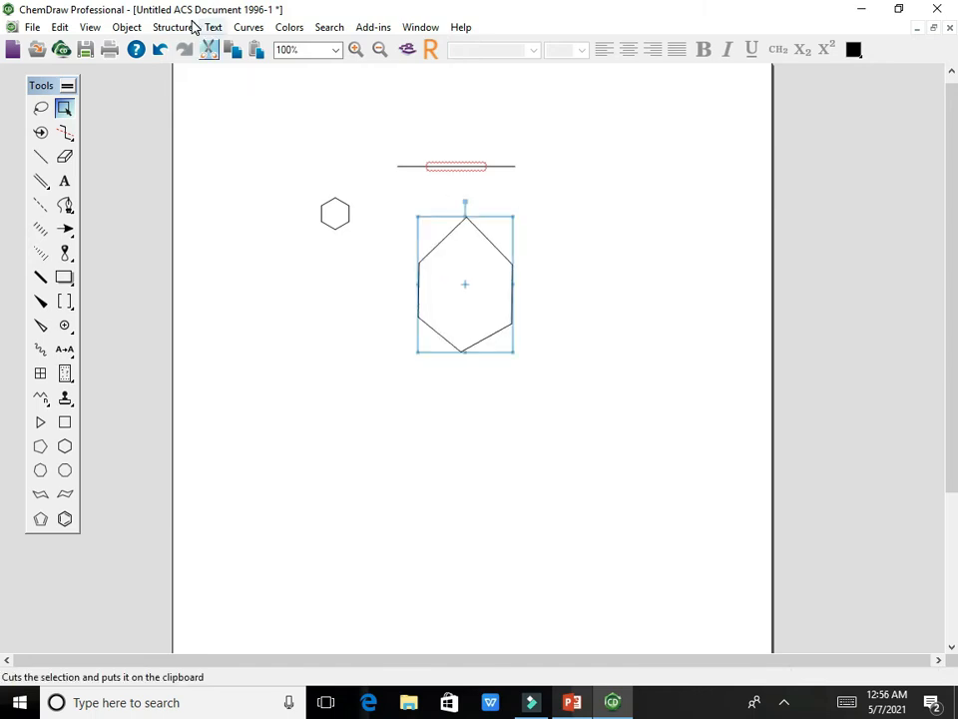
Turn Fixed Lengths back on and draw a three-bond zigzag chain to the left of the small ring
left_click(127, 27)
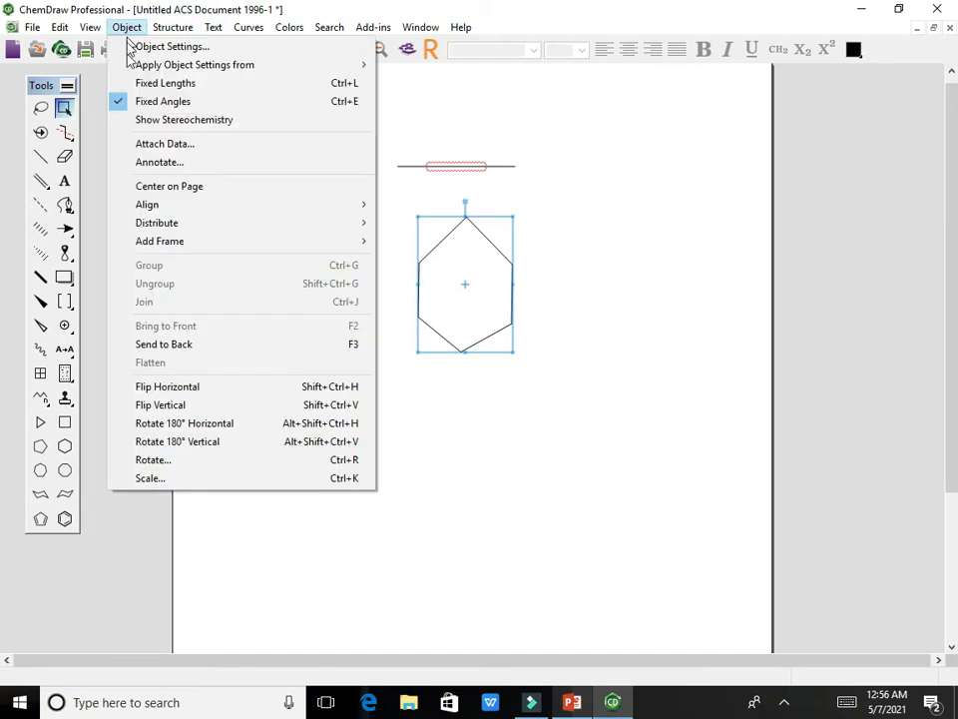
left_click(138, 82)
left_click_drag(256, 255, 287, 280)
left_click(36, 160)
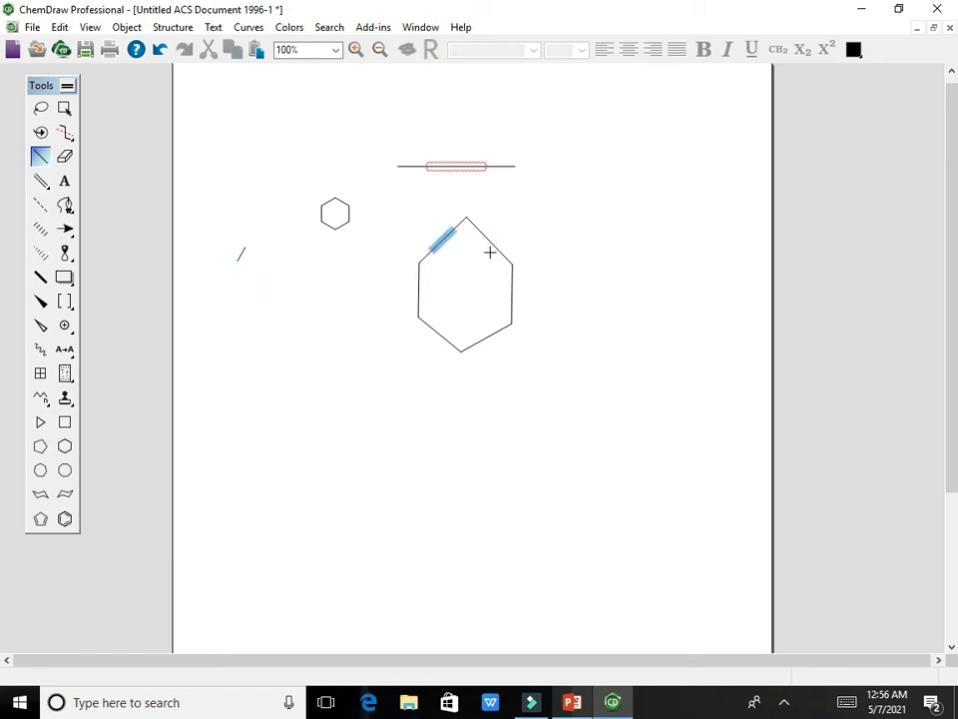
left_click(246, 248)
left_click(257, 257)
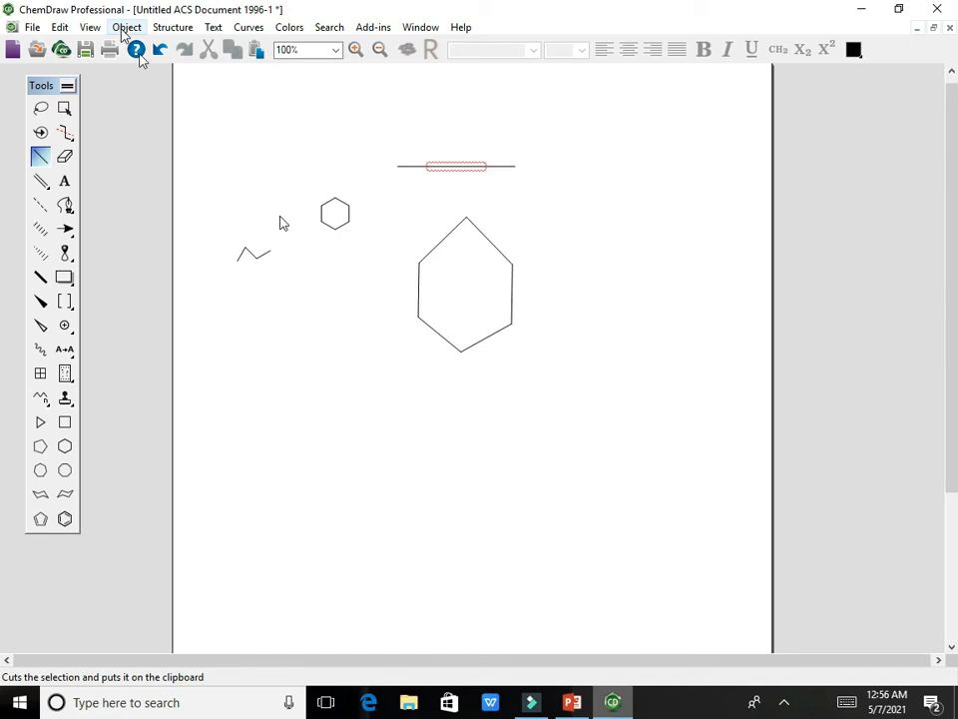
left_click(176, 27)
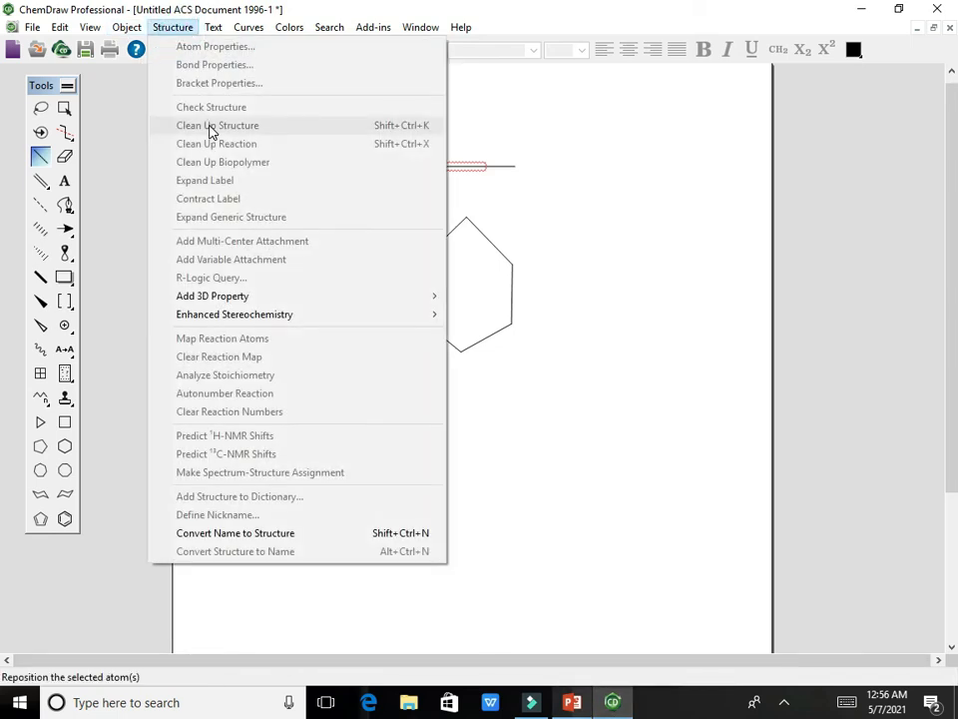
left_click(700, 301)
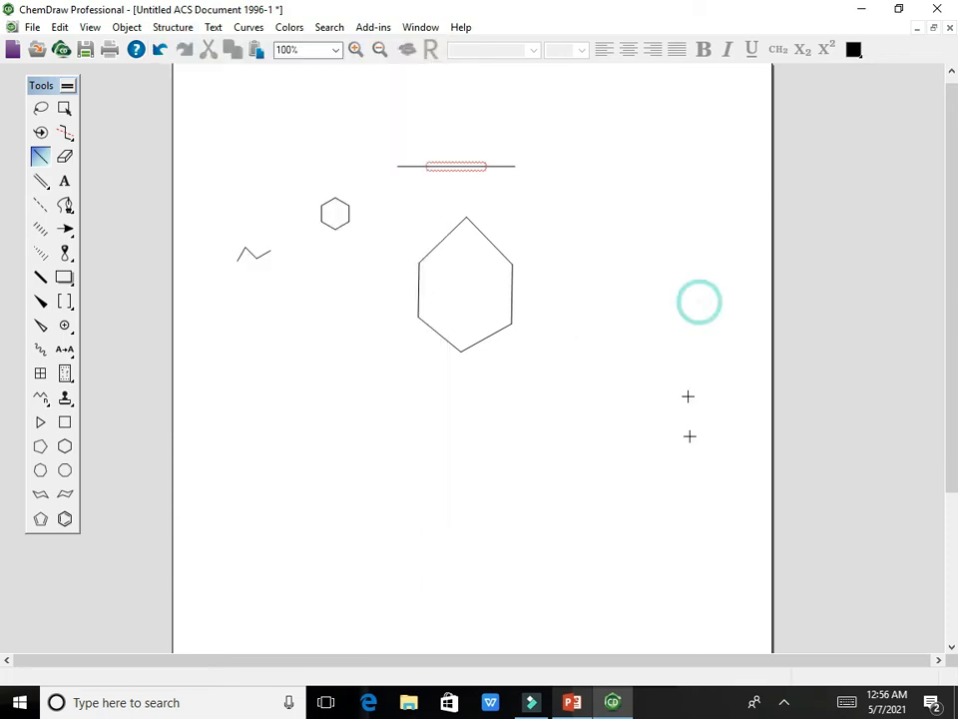
right_click(671, 279)
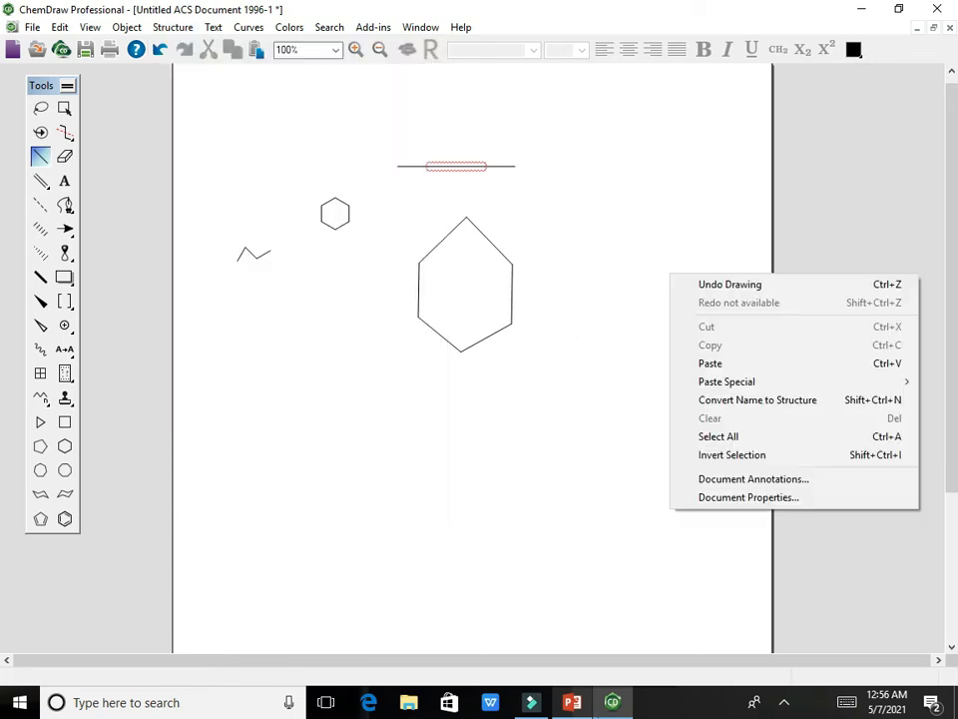
Switch to PowerPoint to return to the slide on structure making
left_click(572, 704)
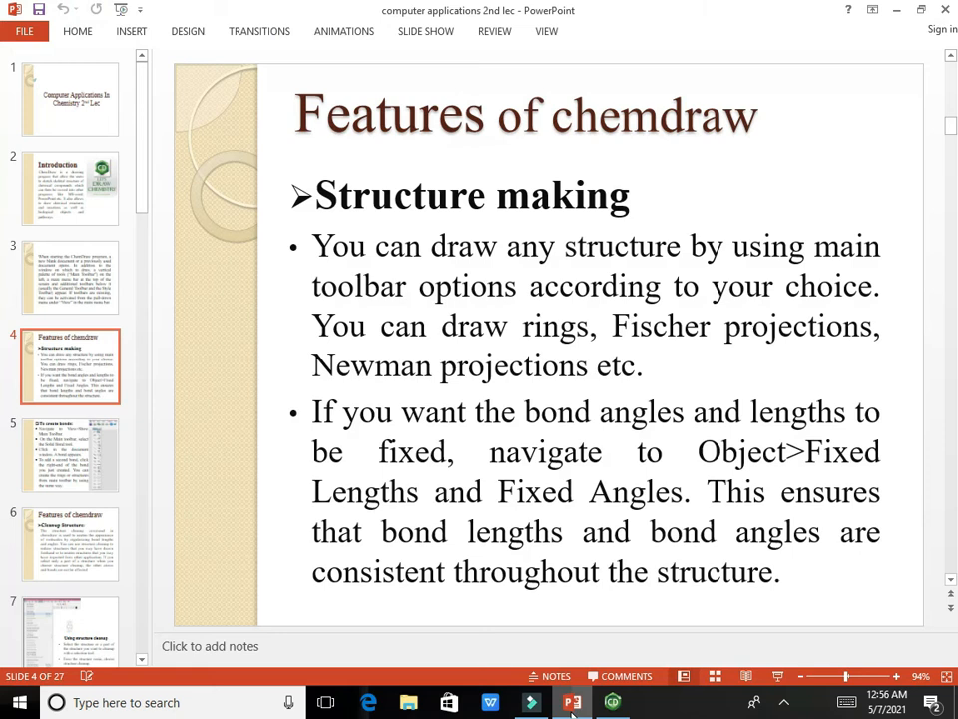
Review the slide on creating bonds, check the ChemDraw drawing, and return to PowerPoint to show the Cleanup Structure slide
key("alt")
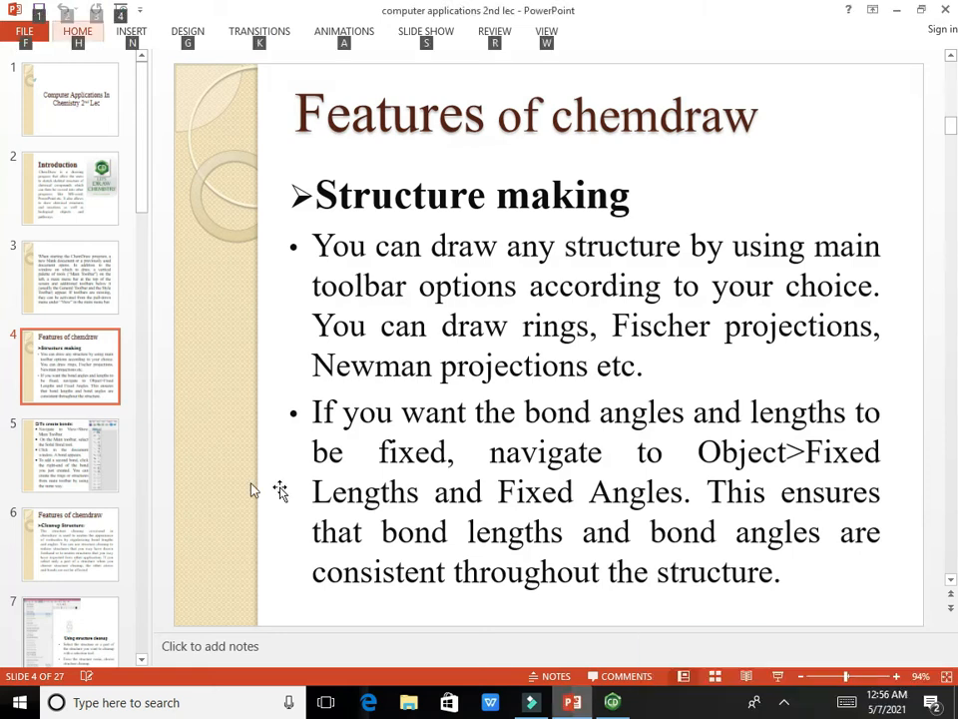
left_click(52, 454)
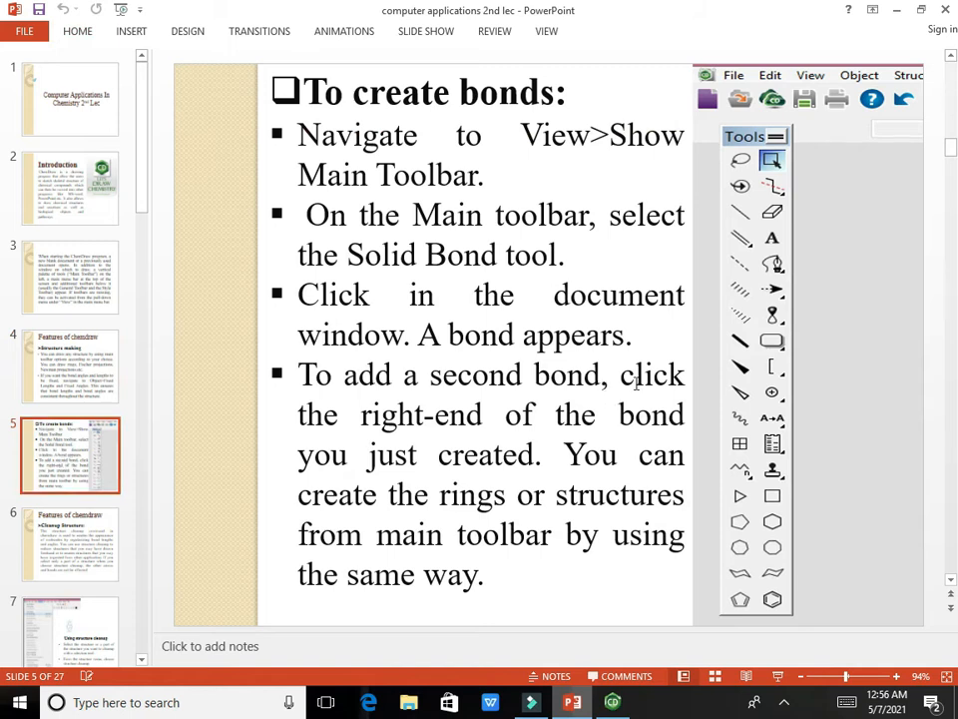
left_click(612, 701)
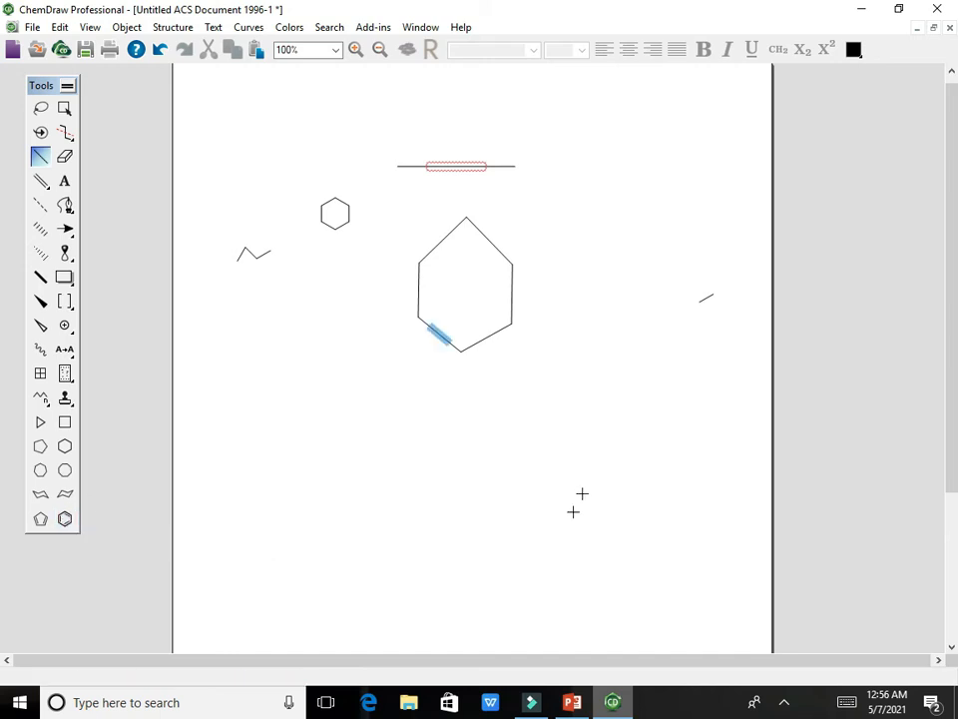
left_click(572, 702)
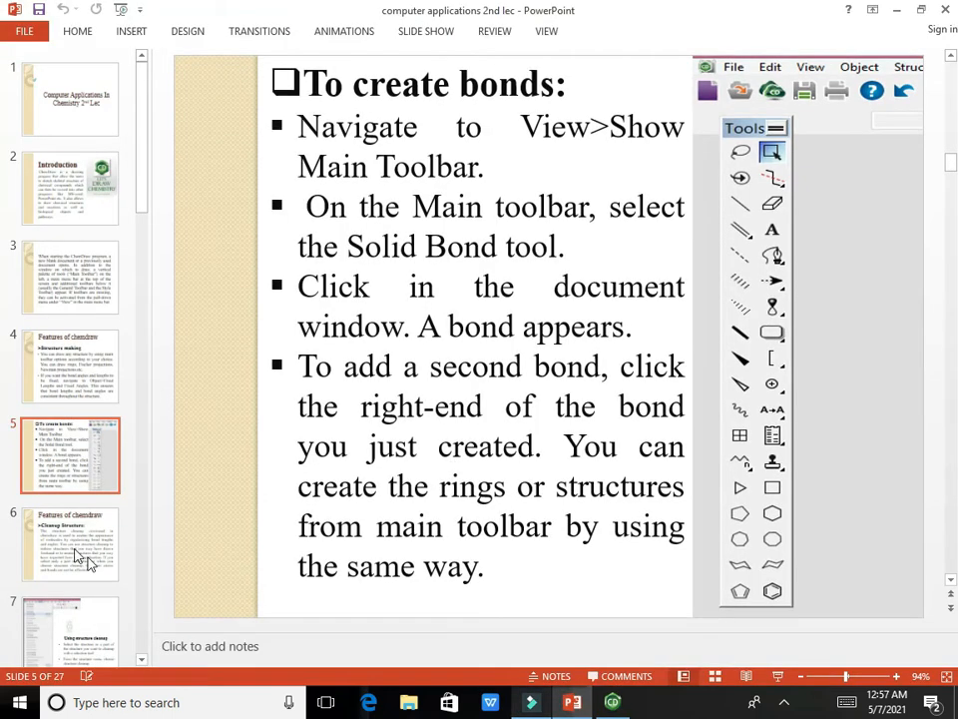
left_click(75, 555)
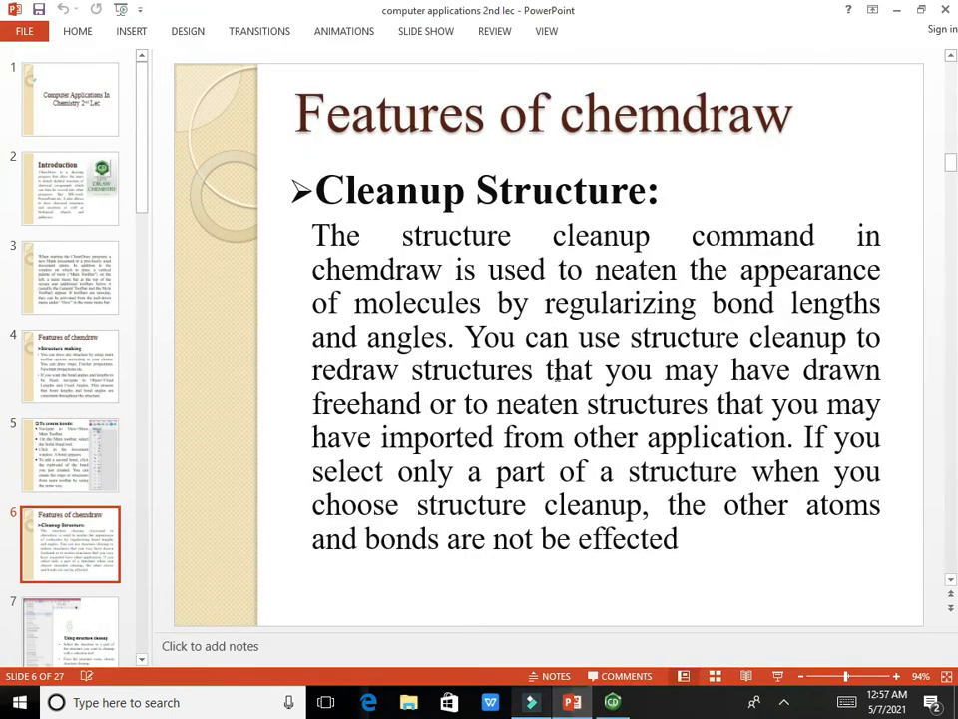
Switch to ChemDraw, select the three-bond zigzag chain beside the small ring and clean up its structure
left_click(612, 702)
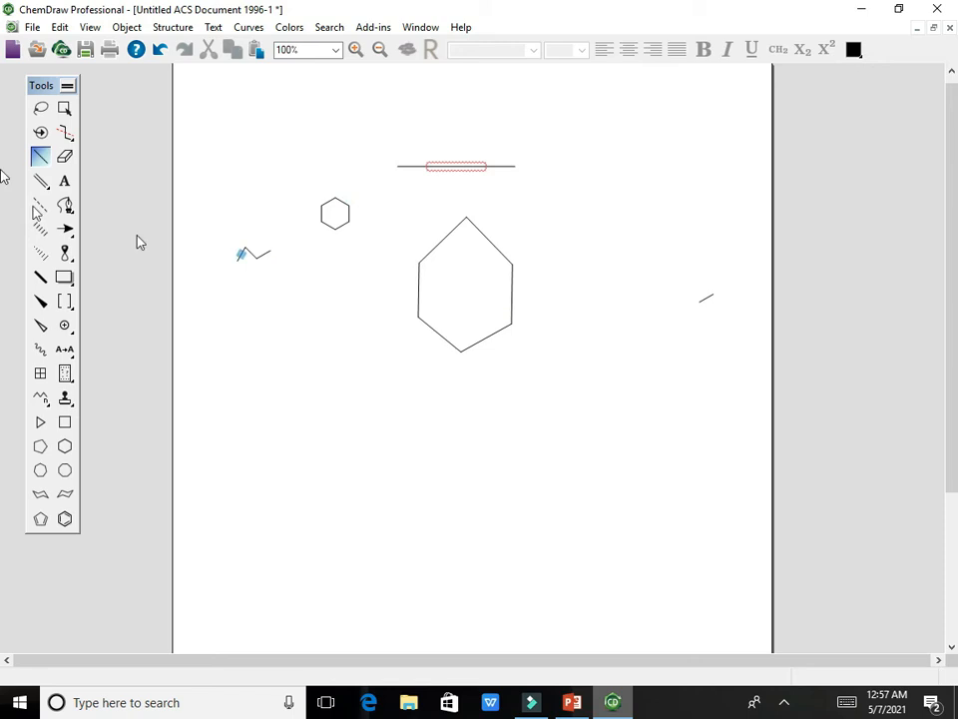
left_click(62, 110)
left_click_drag(213, 231, 291, 283)
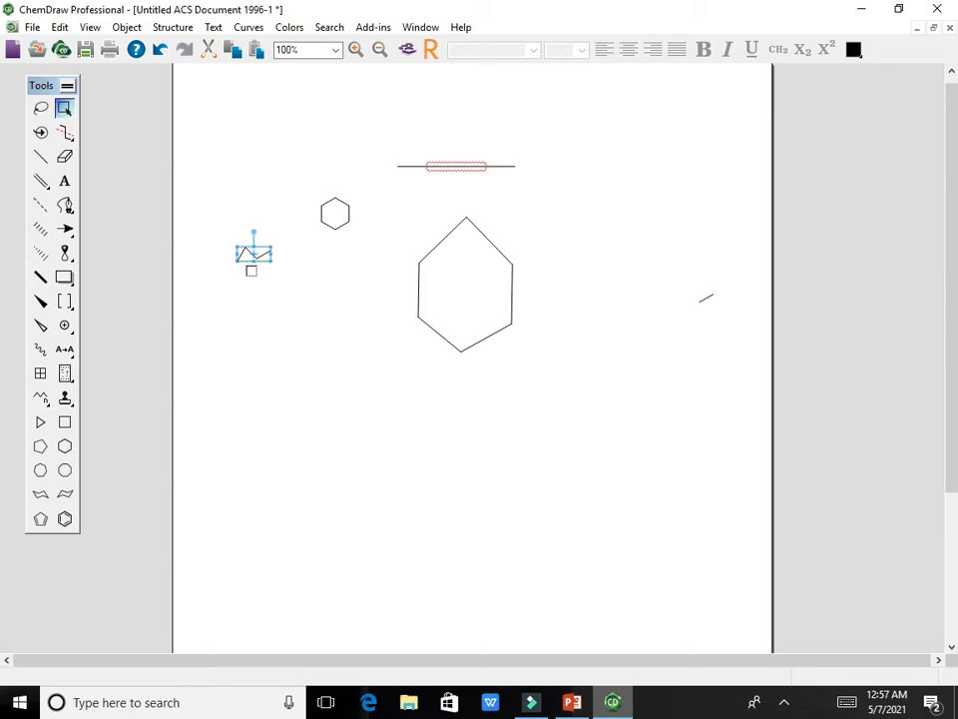
left_click(183, 28)
left_click(220, 126)
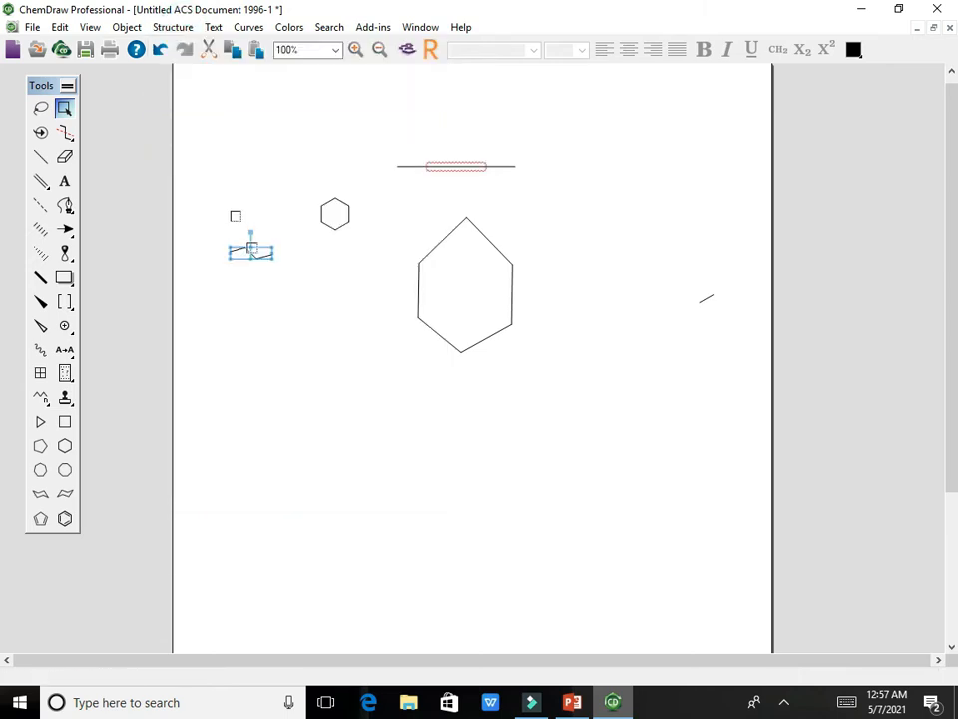
left_click(280, 215)
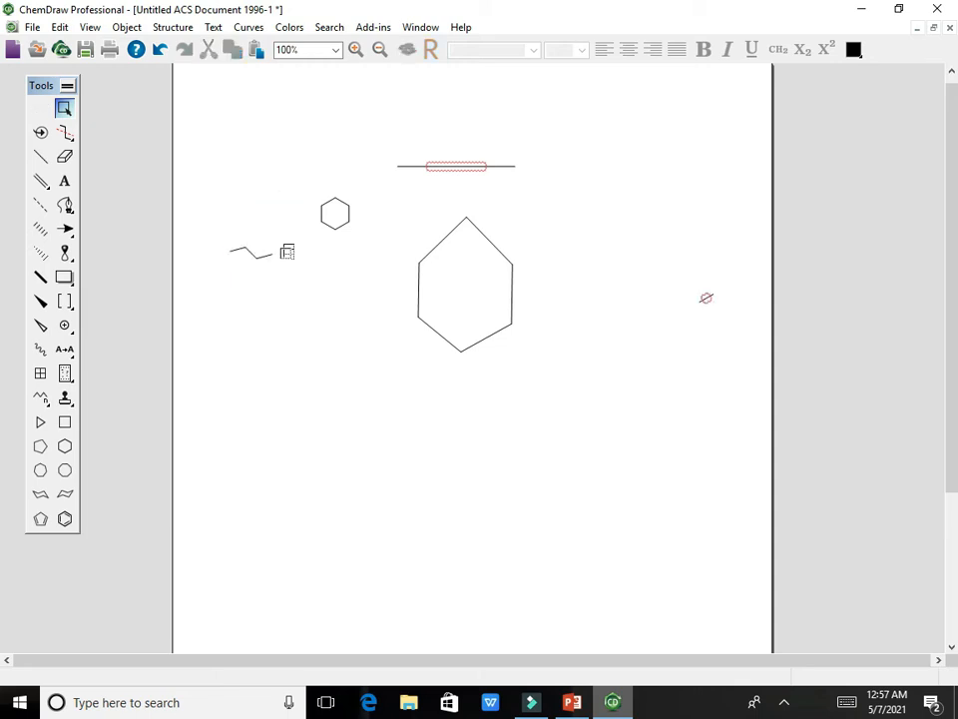
Select the cleaned-up zigzag chain and enlarge it until it extends below the small ring
left_click(250, 241)
left_click_drag(221, 234, 366, 284)
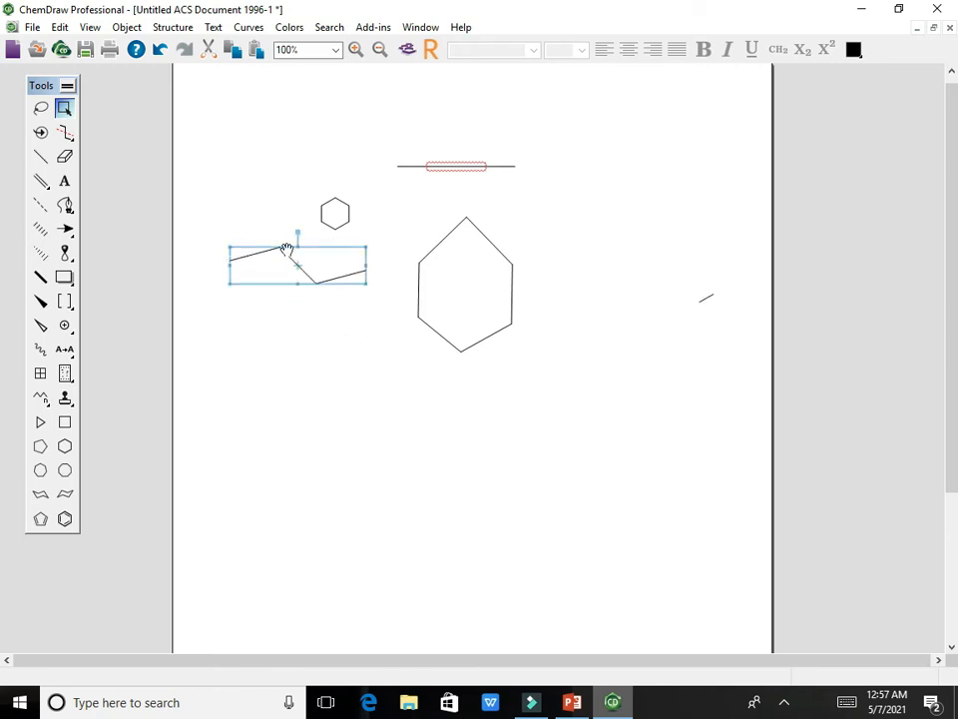
left_click(267, 361)
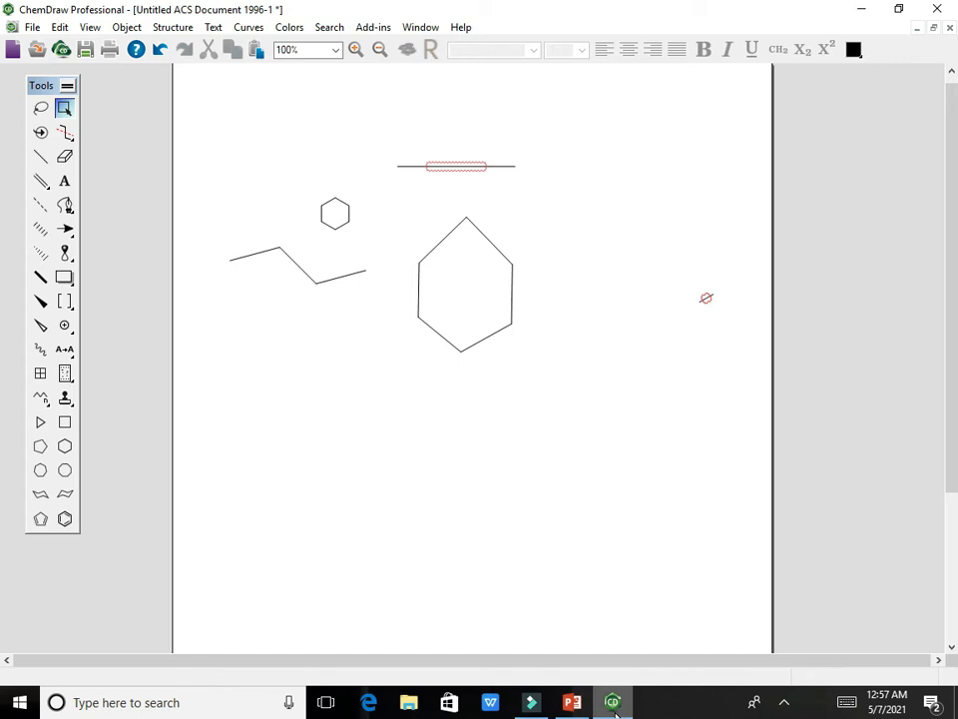
Switch to PowerPoint and review the slides on using structure cleanup and converting between names and structures
left_click(578, 710)
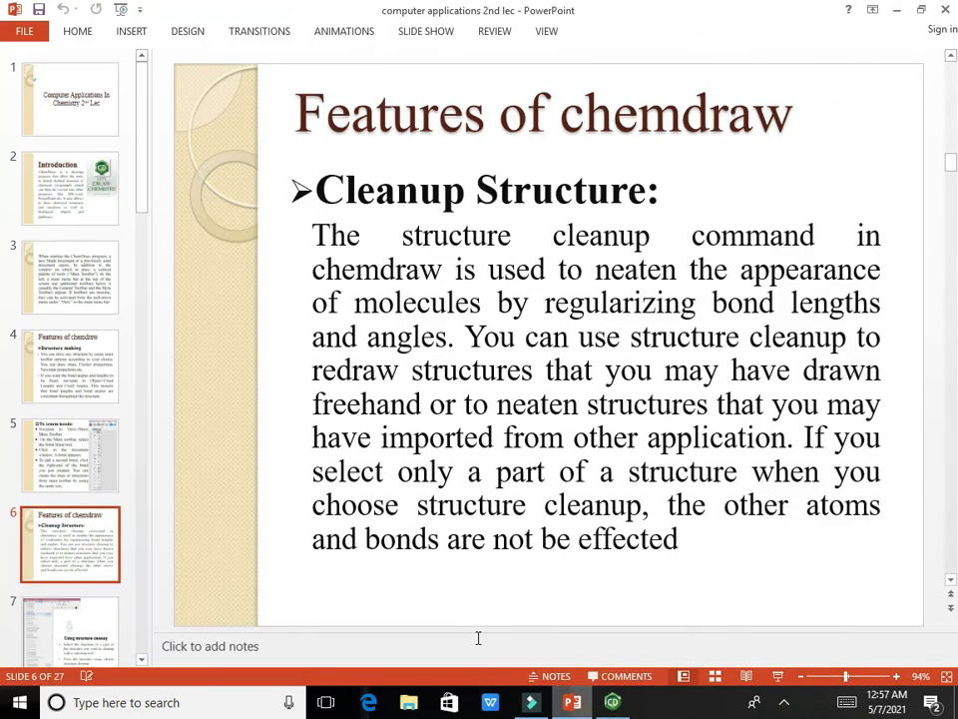
left_click(44, 642)
scroll(43, 644, "down", 1)
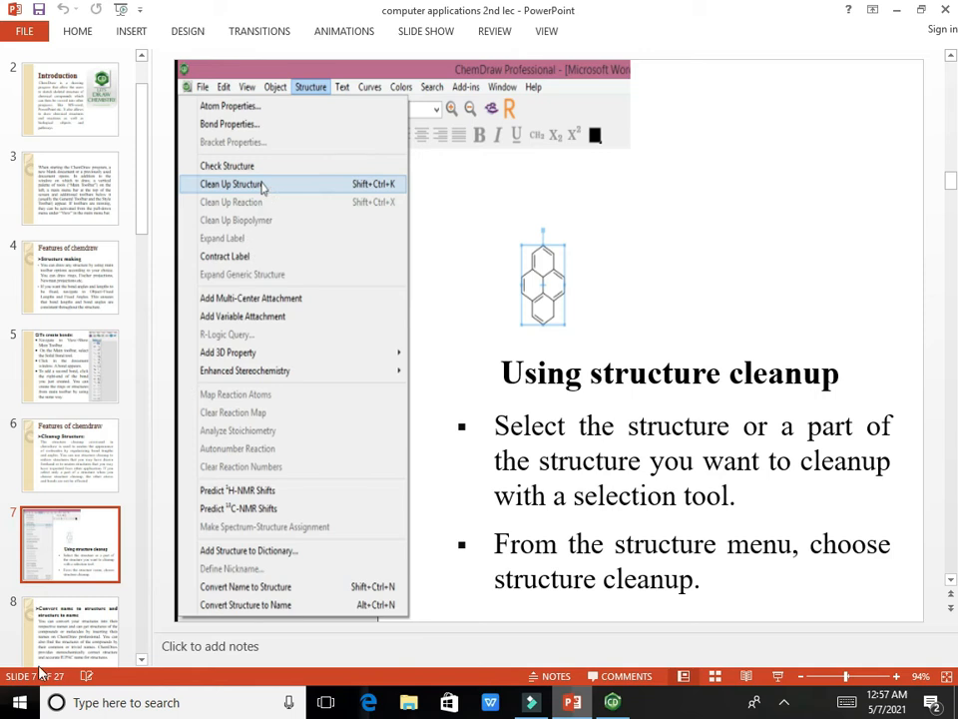
left_click(80, 617)
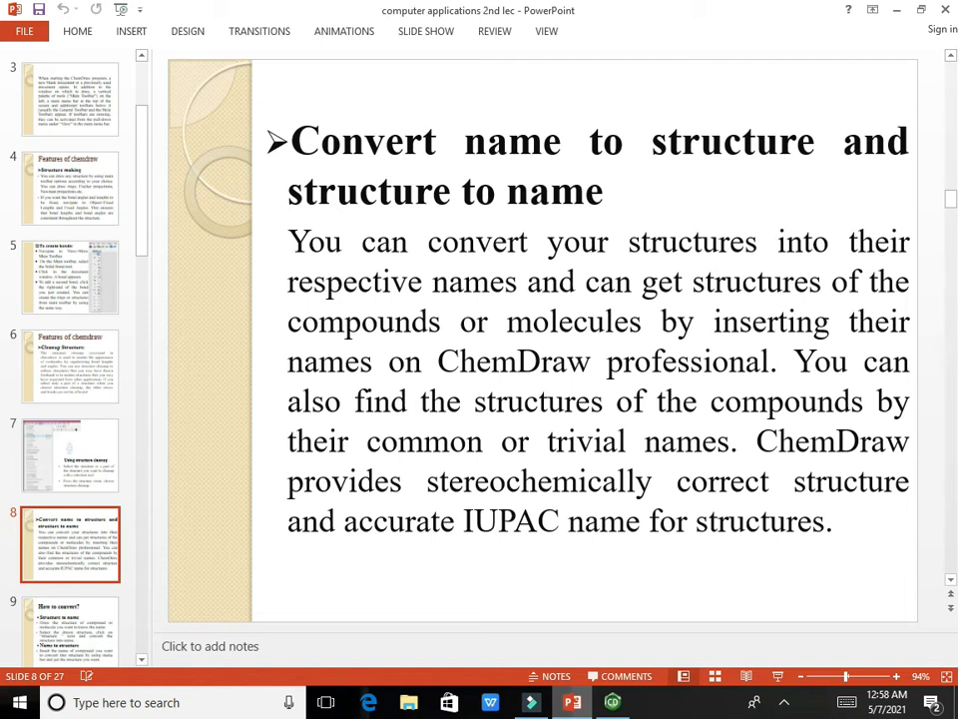
left_click(75, 624)
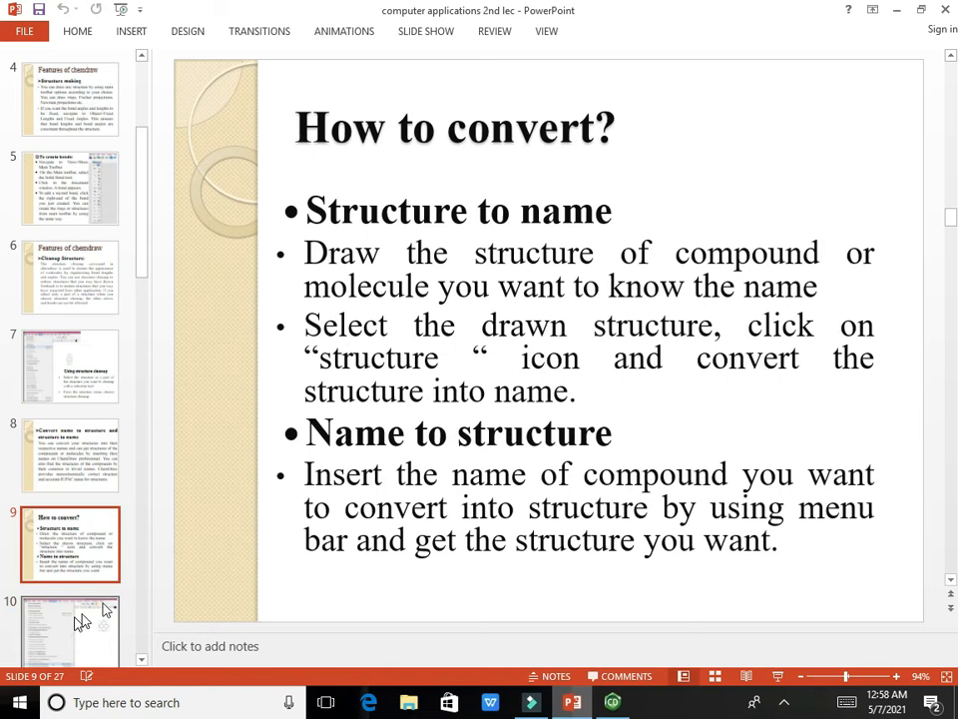
Switch to ChemDraw, select the enlarged zigzag chain and convert the structure to its name
left_click(612, 703)
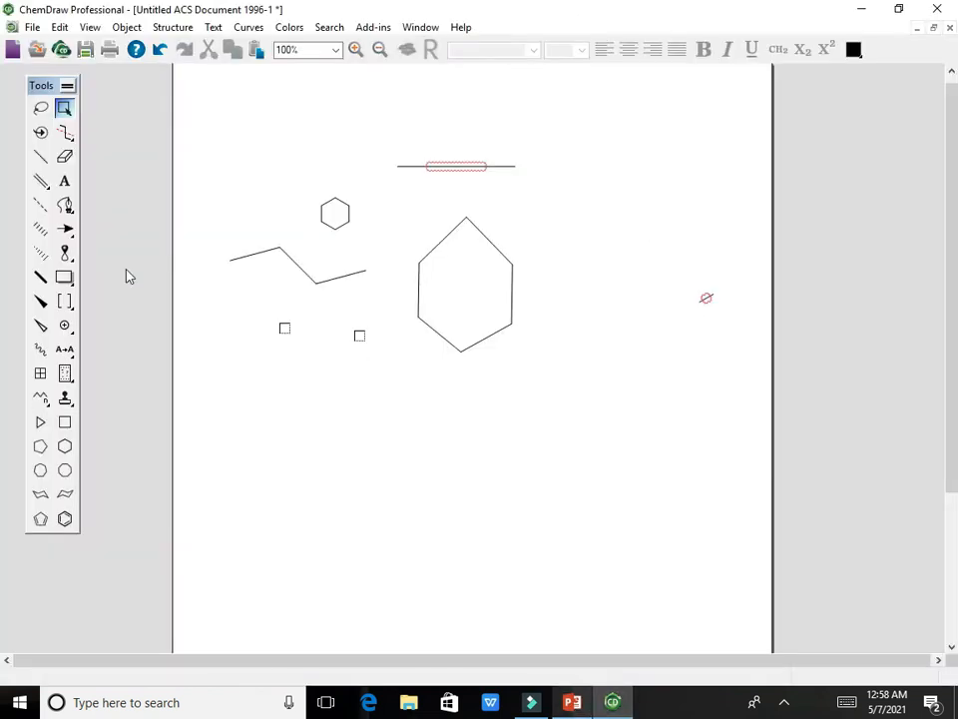
left_click(221, 235)
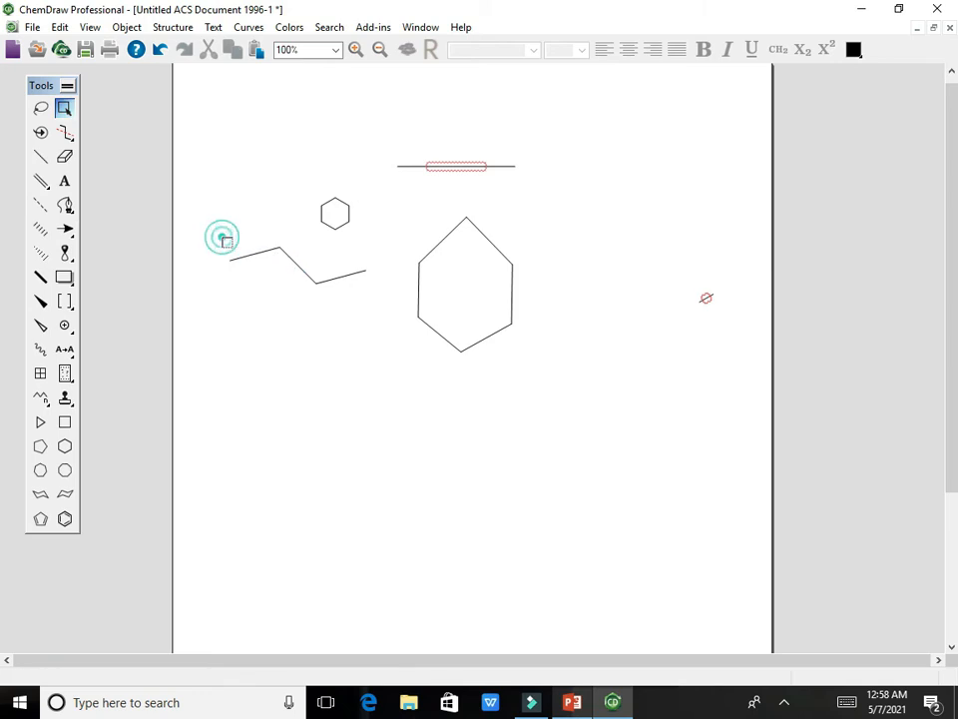
left_click_drag(221, 235, 391, 315)
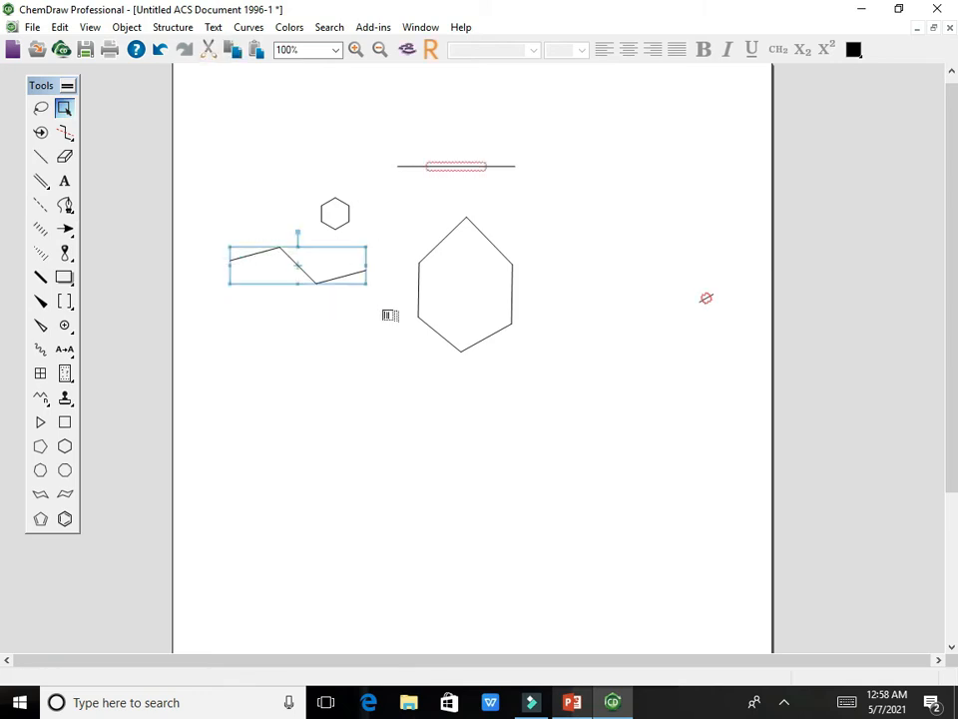
left_click(169, 27)
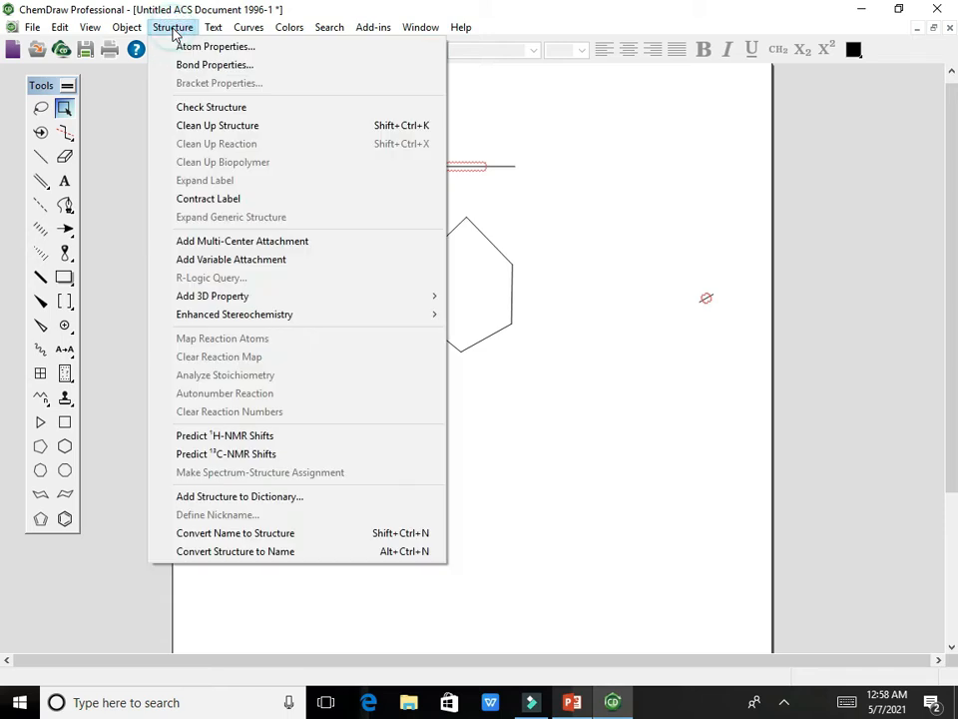
left_click(257, 552)
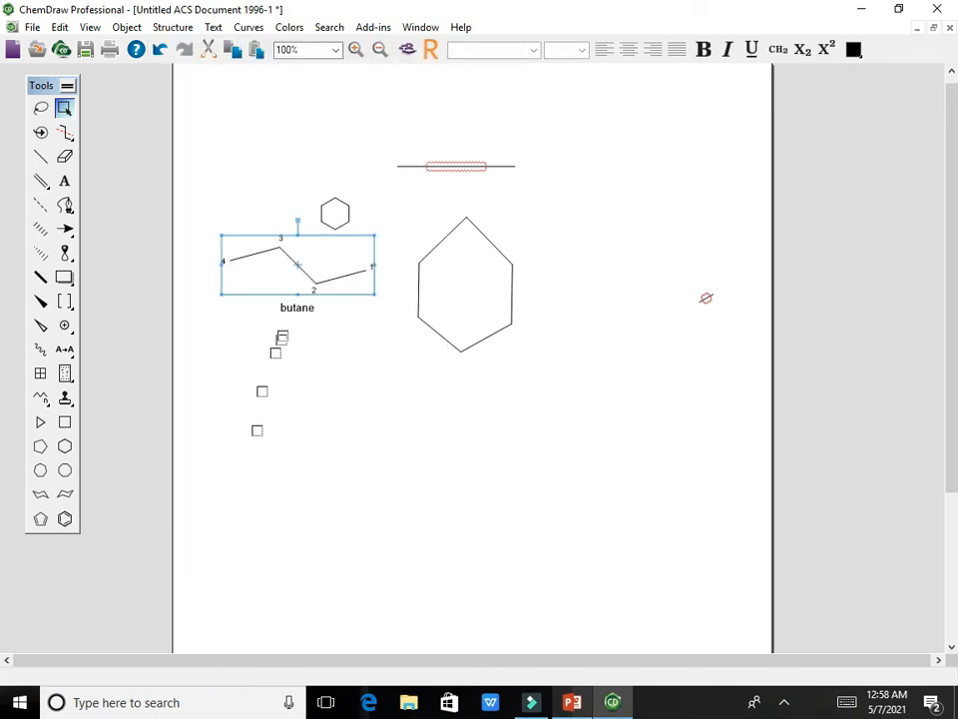
left_click(345, 388)
Select the large six-membered ring and convert the structure to its name
left_click(394, 209)
left_click_drag(394, 210, 573, 388)
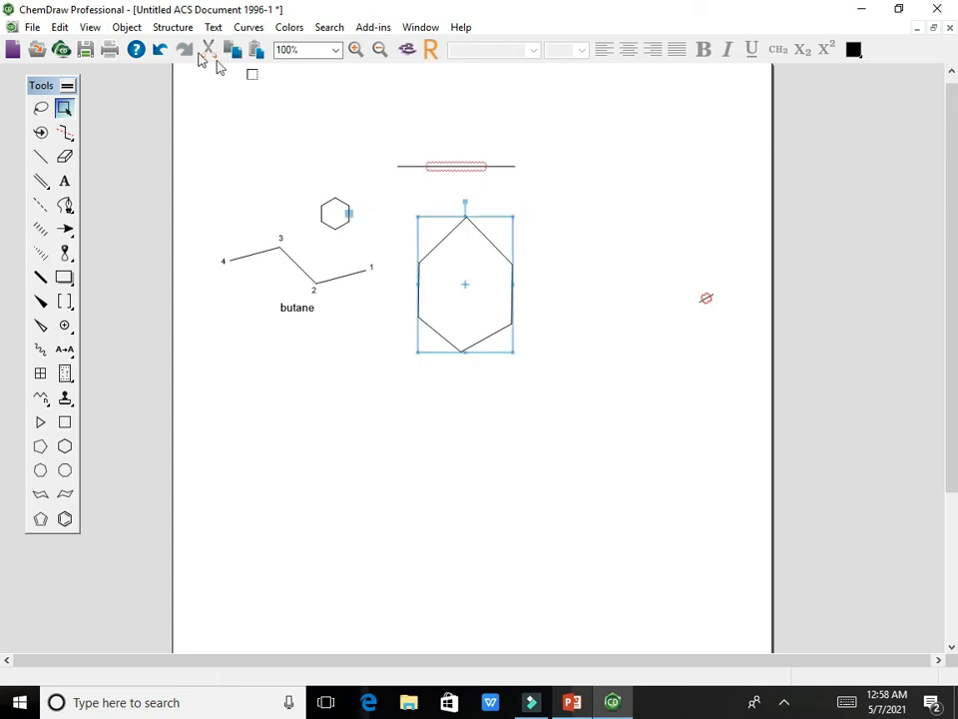
left_click(177, 29)
left_click(223, 555)
left_click(206, 413)
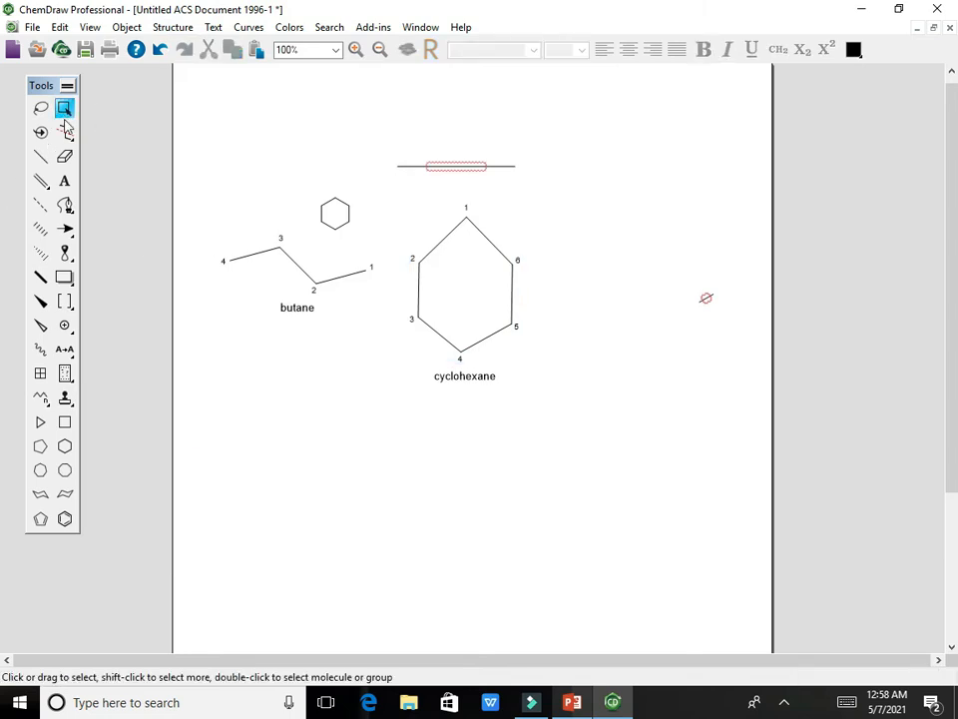
Delete the named zigzag chain and the named large six-membered ring from the page
left_click(213, 235)
left_click_drag(214, 234, 397, 289)
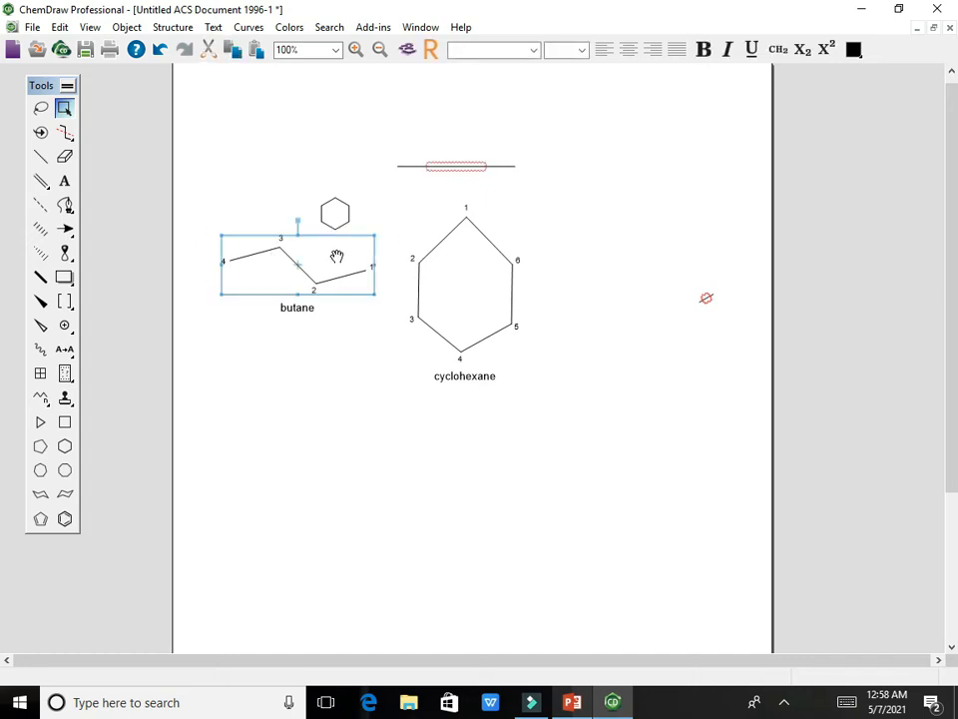
key("Delete")
left_click(386, 191)
left_click_drag(410, 203, 574, 399)
key("Delete")
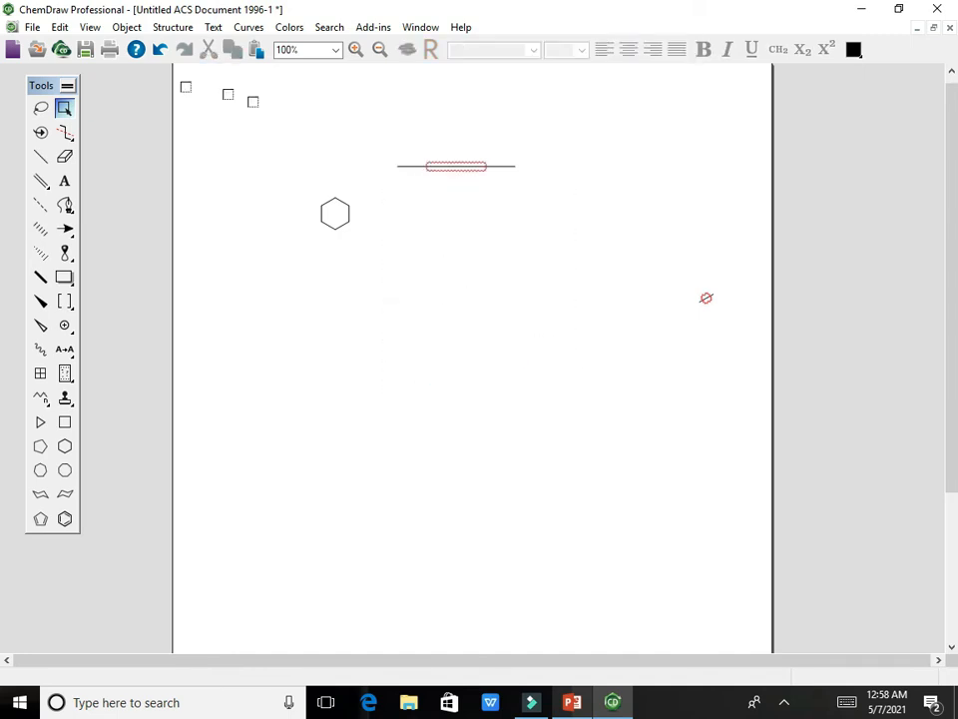
Convert the name cyclobutane to a structure with the name pasted below it
left_click(166, 30)
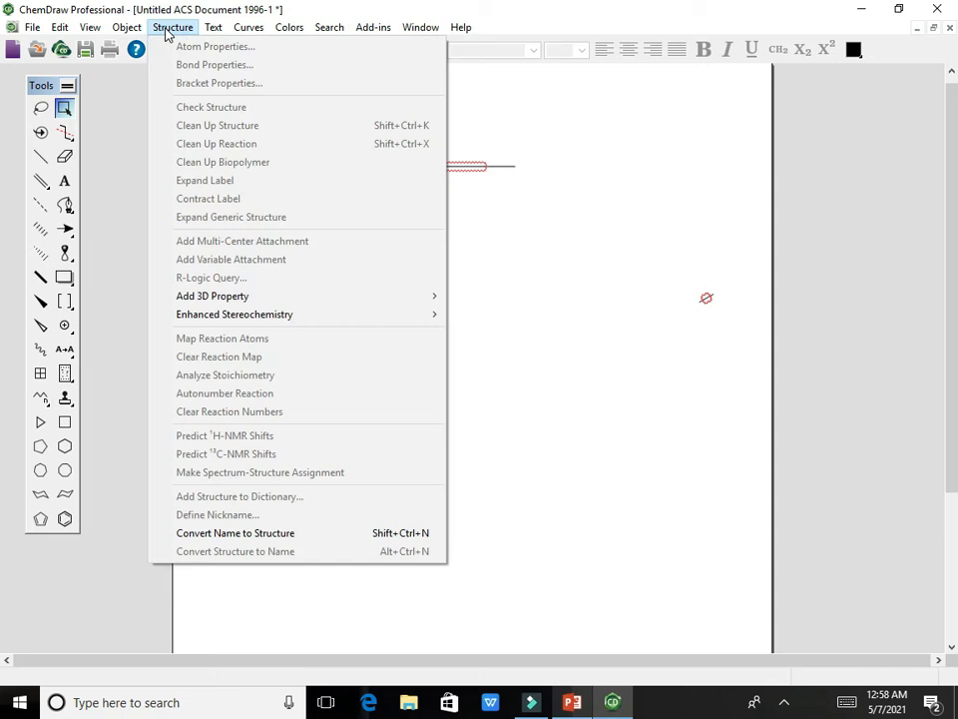
left_click(294, 537)
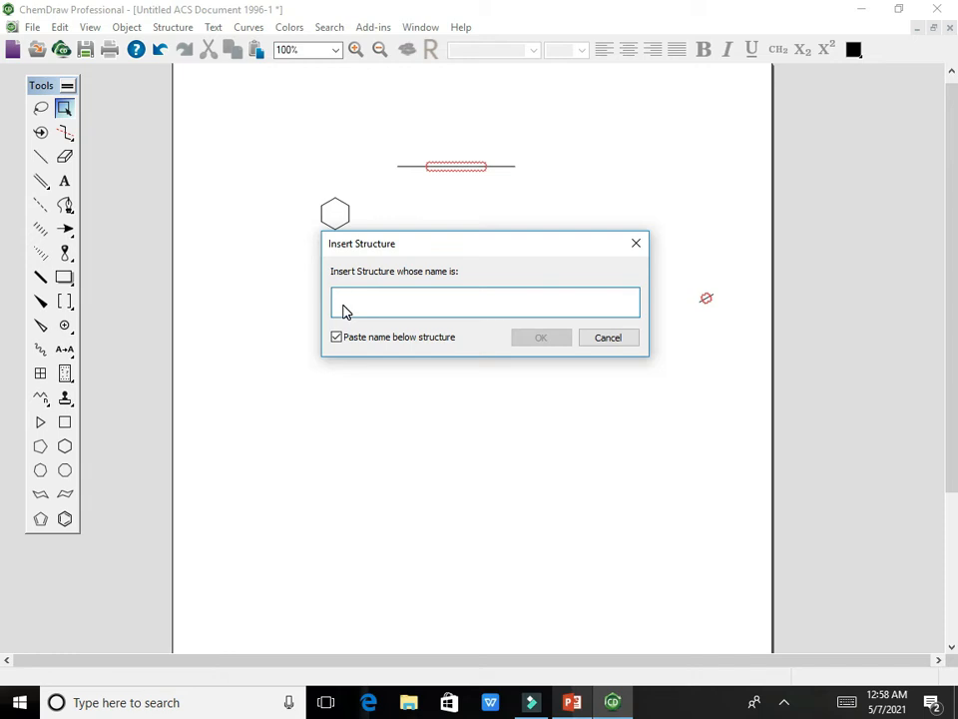
type("cyclobutane")
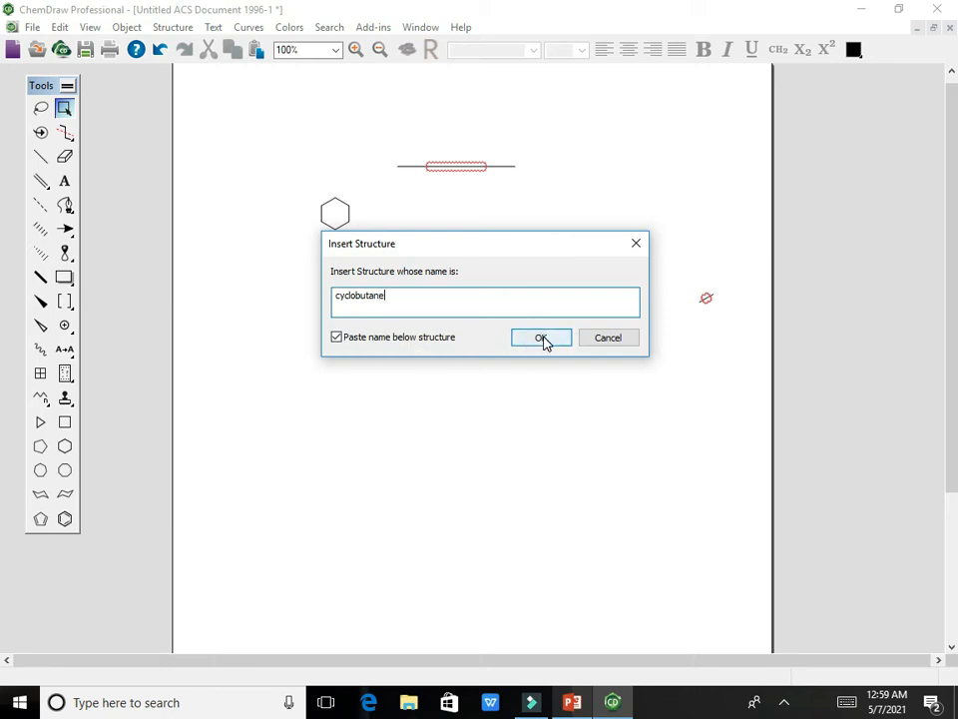
left_click(541, 338)
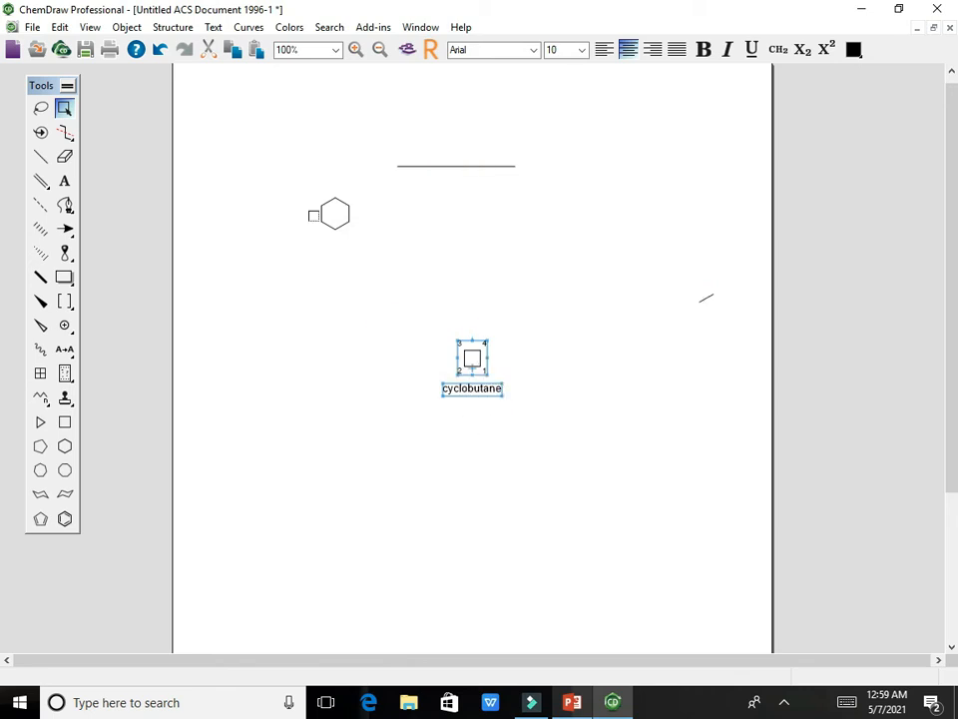
left_click(399, 290)
Convert the name butane to a structure with its name pasted below, and move it to the right of the cyclobutane
left_click(173, 27)
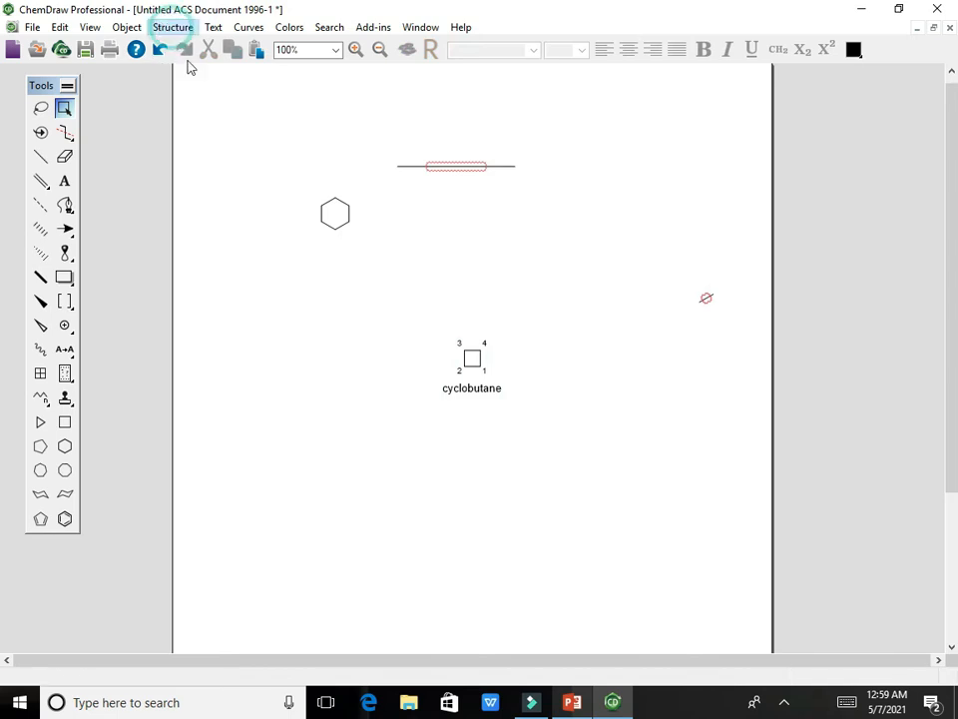
left_click(269, 537)
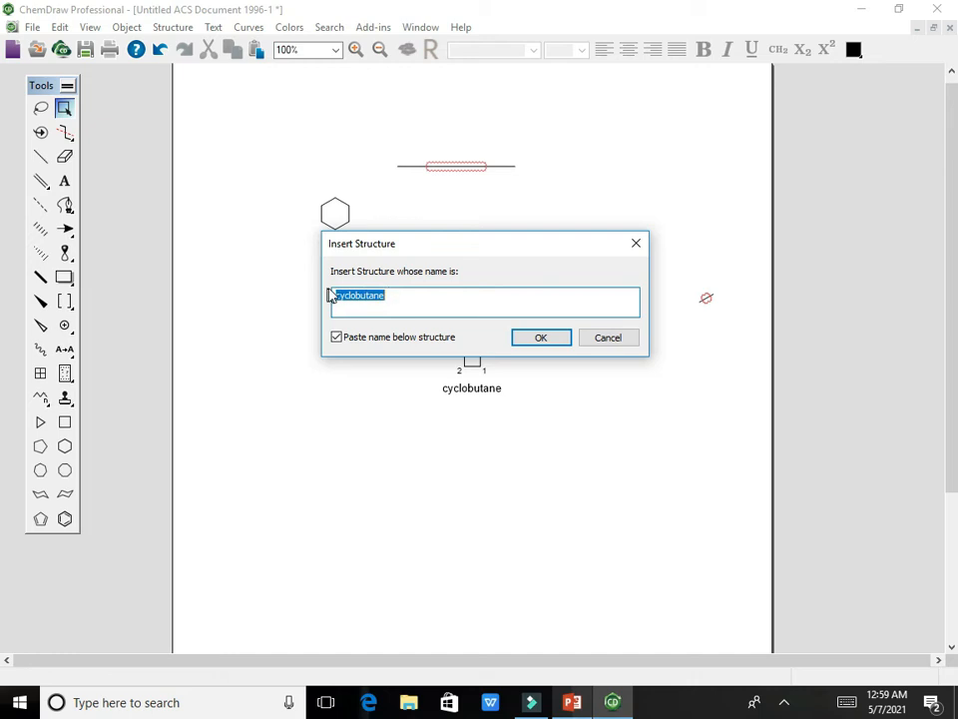
left_click(362, 300)
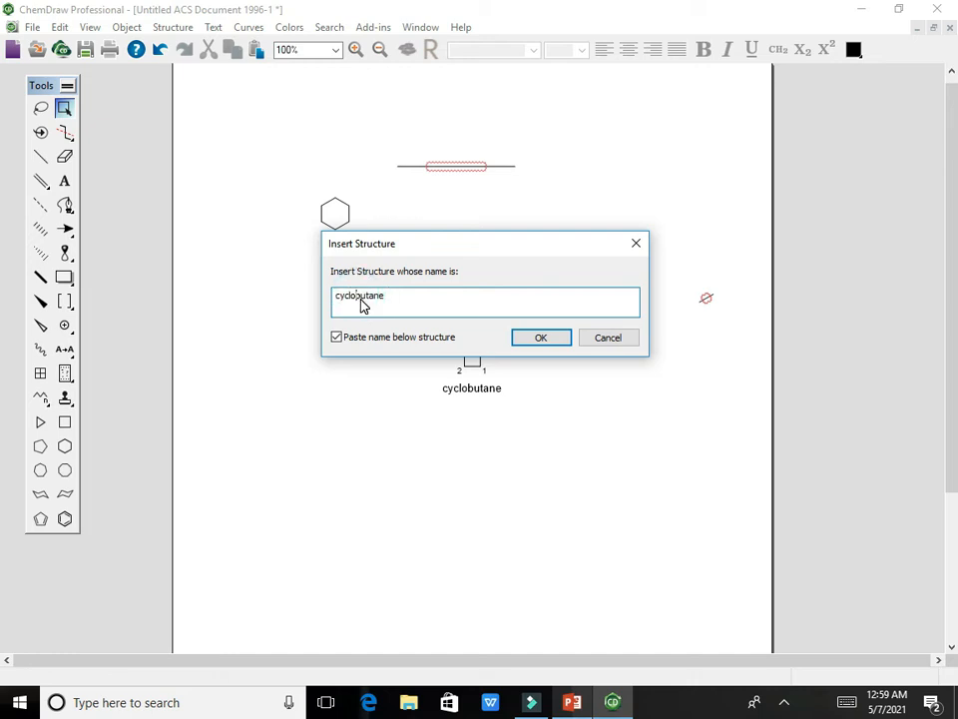
key("BackSpace")
key("BackSpace")
key("BackSpace")
key("BackSpace")
key("BackSpace")
left_click(541, 338)
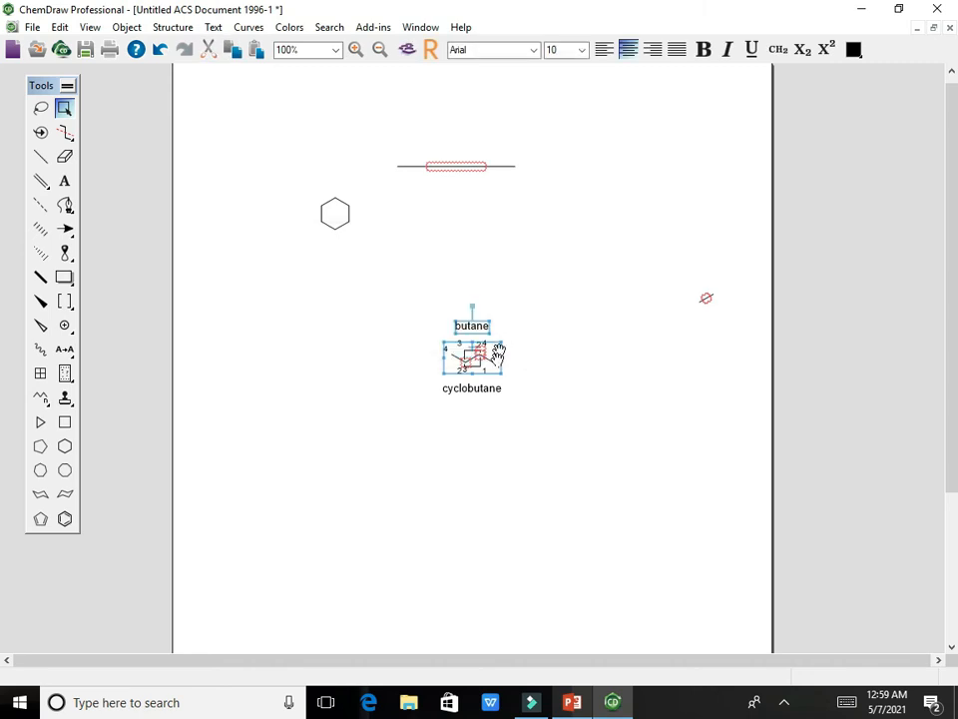
left_click_drag(496, 369, 607, 384)
left_click(603, 462)
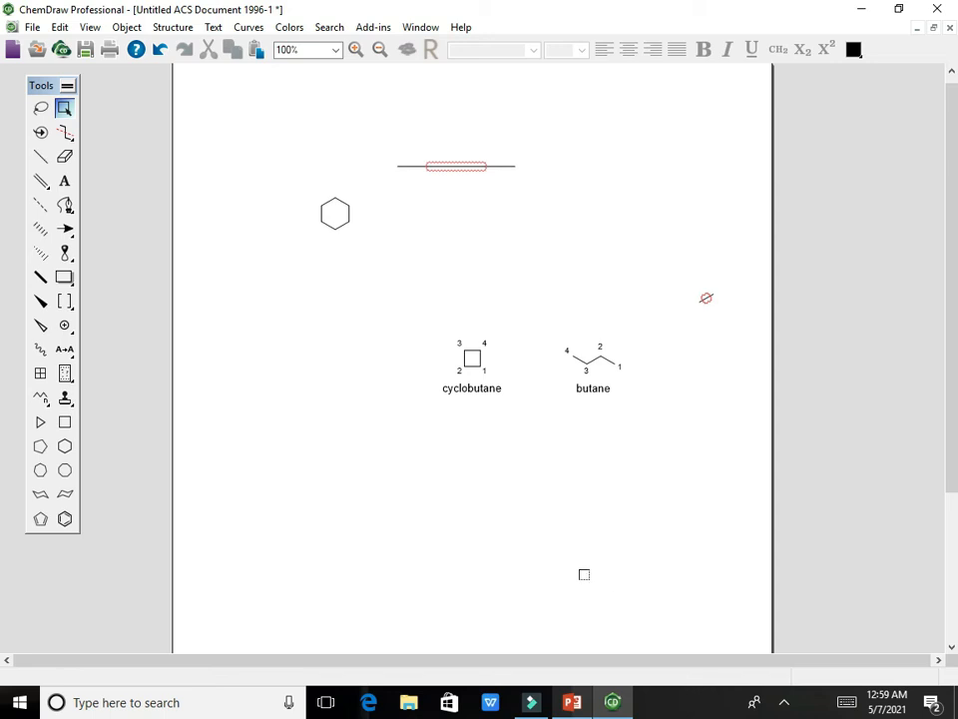
left_click(179, 27)
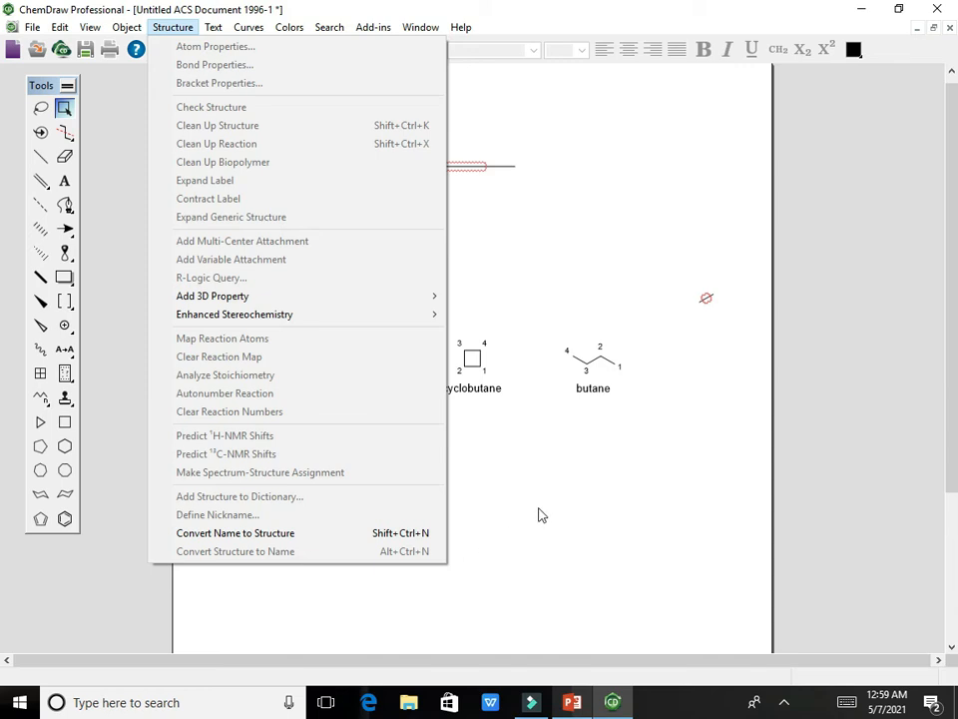
left_click(552, 500)
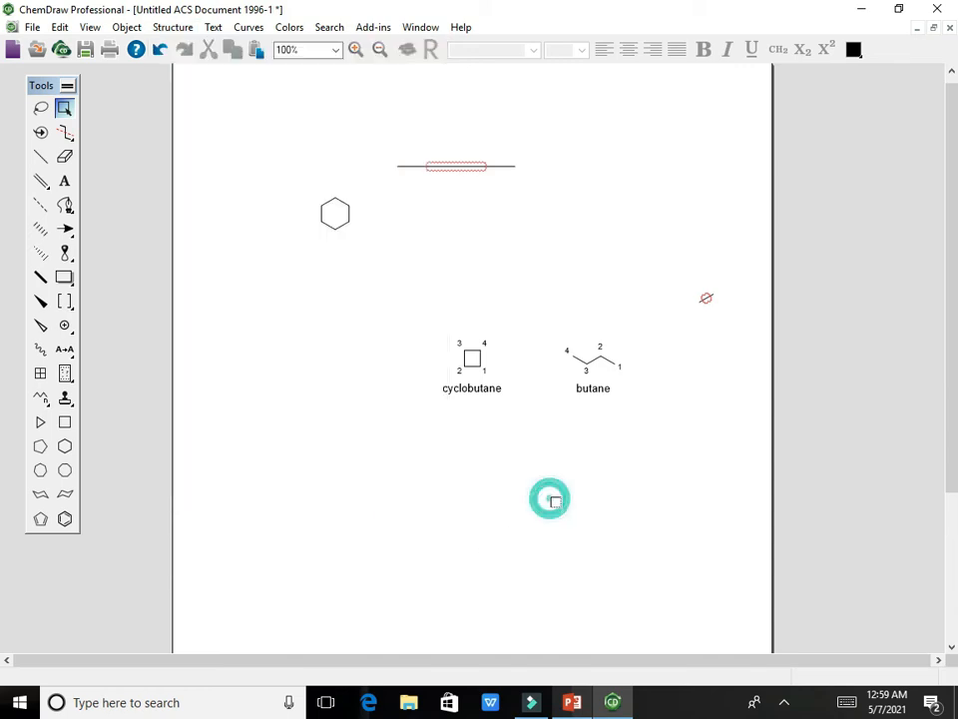
Switch to the PowerPoint lecture and view the name conversion screenshot on slide 10 and the chemical properties and analysis slide
left_click(183, 28)
left_click(600, 485)
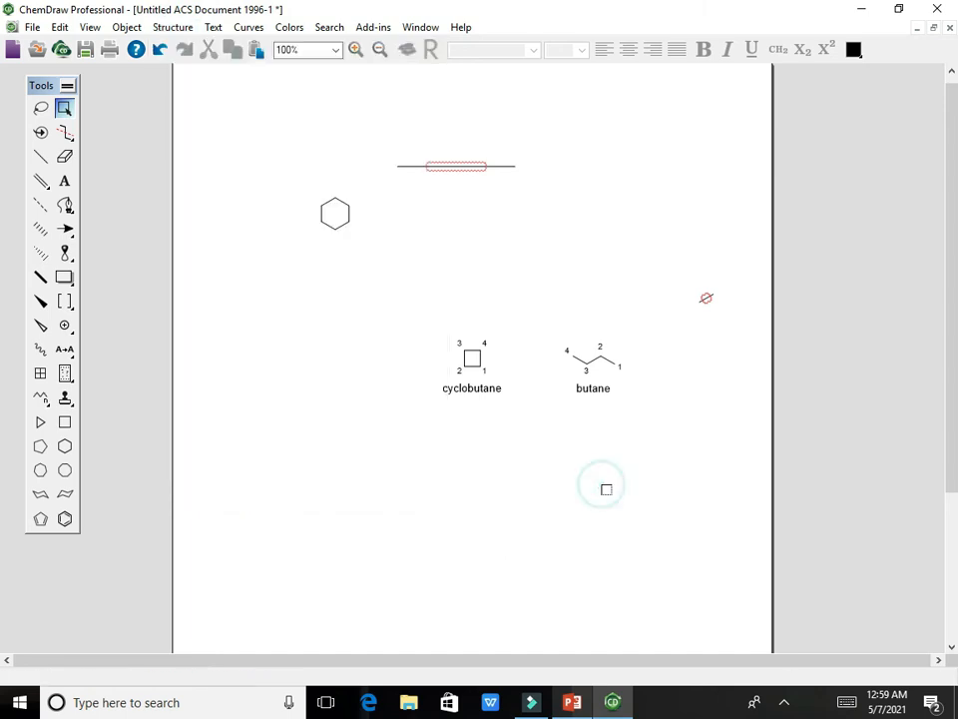
left_click(572, 703)
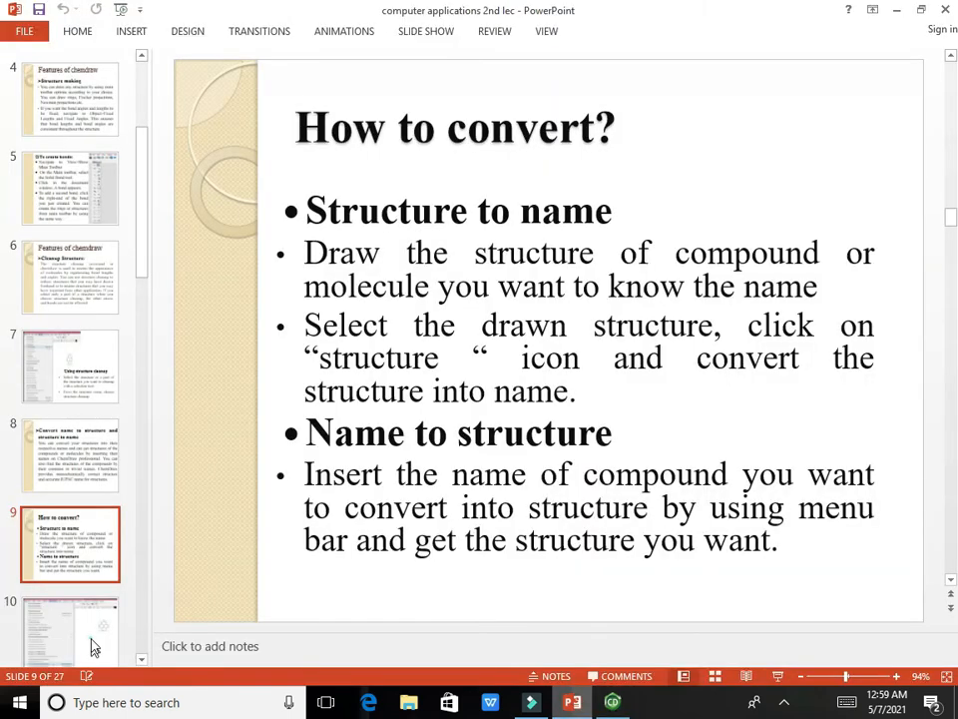
left_click(89, 646)
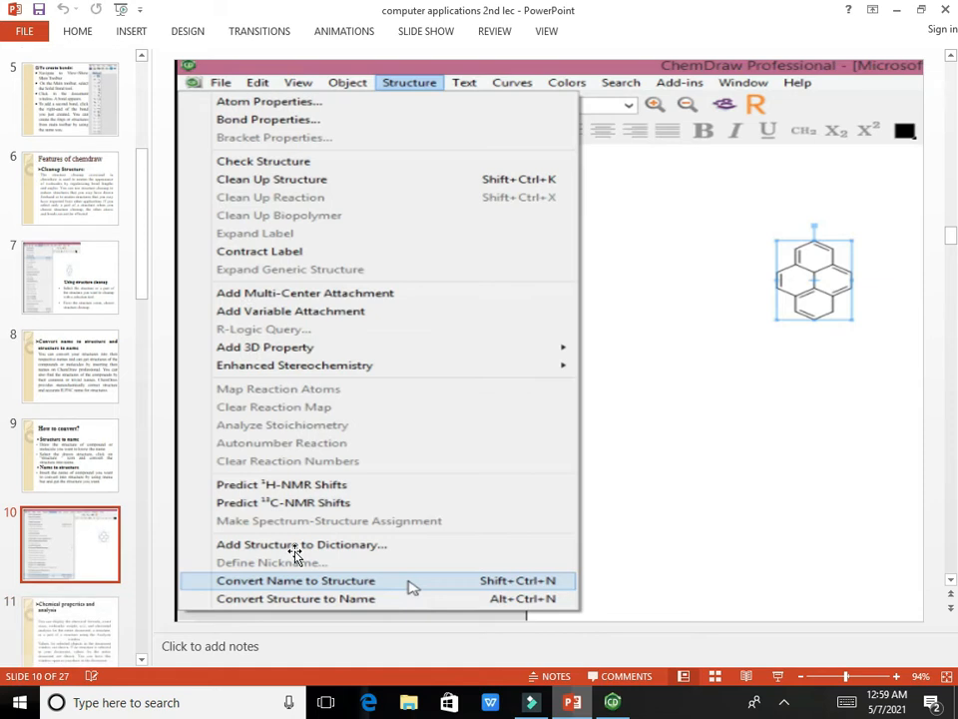
left_click(80, 611)
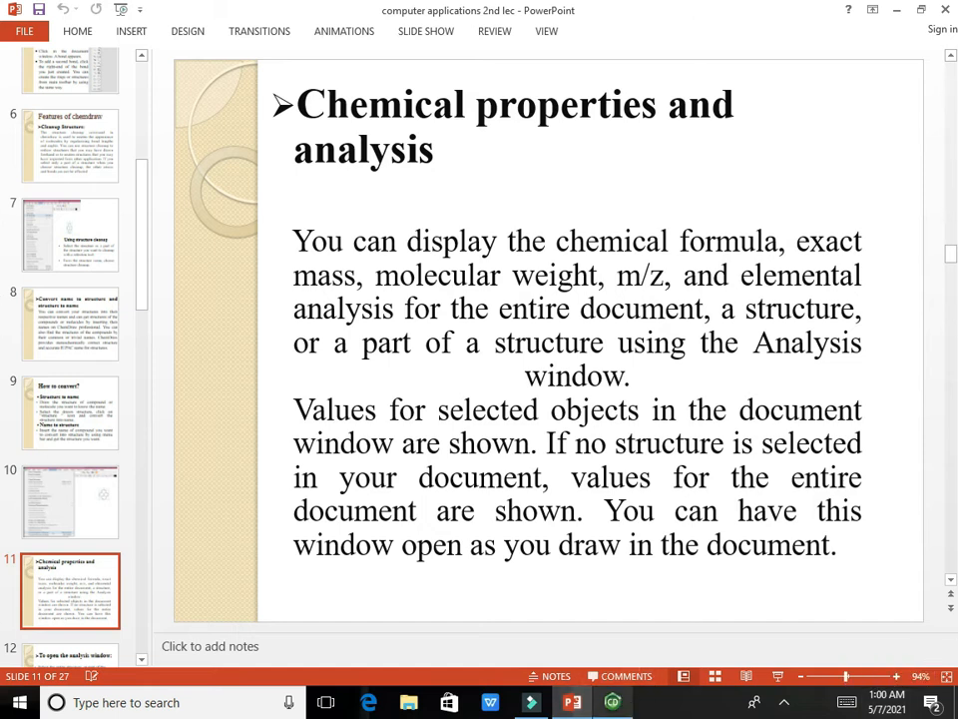
In ChemDraw, select the six-membered ring, show its Analysis window and paste all the analysis values below the ring
left_click(613, 704)
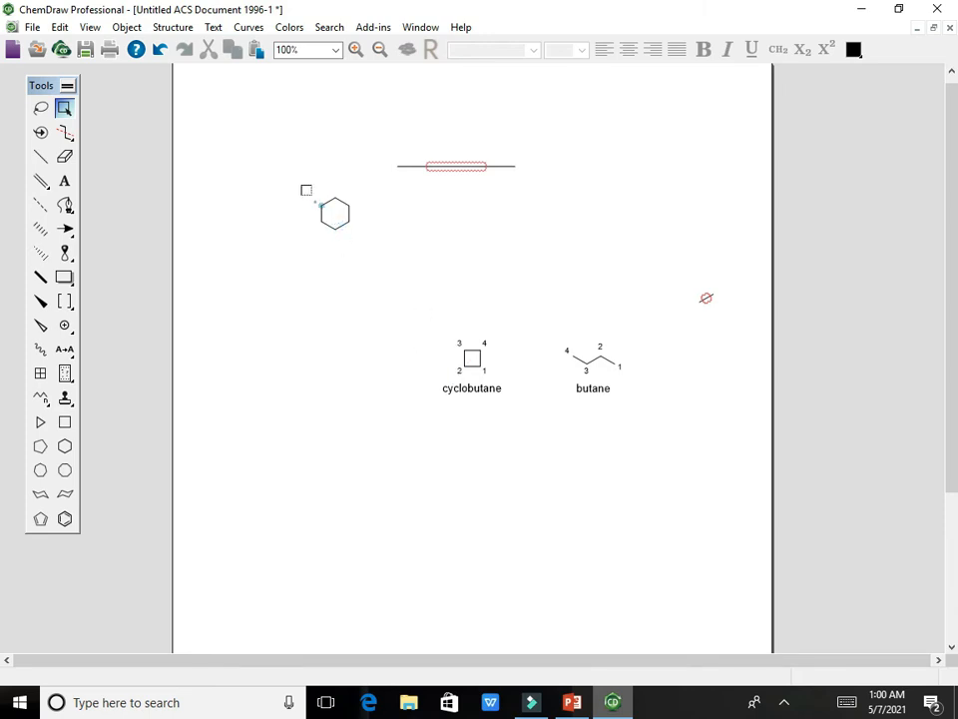
left_click_drag(299, 184, 370, 253)
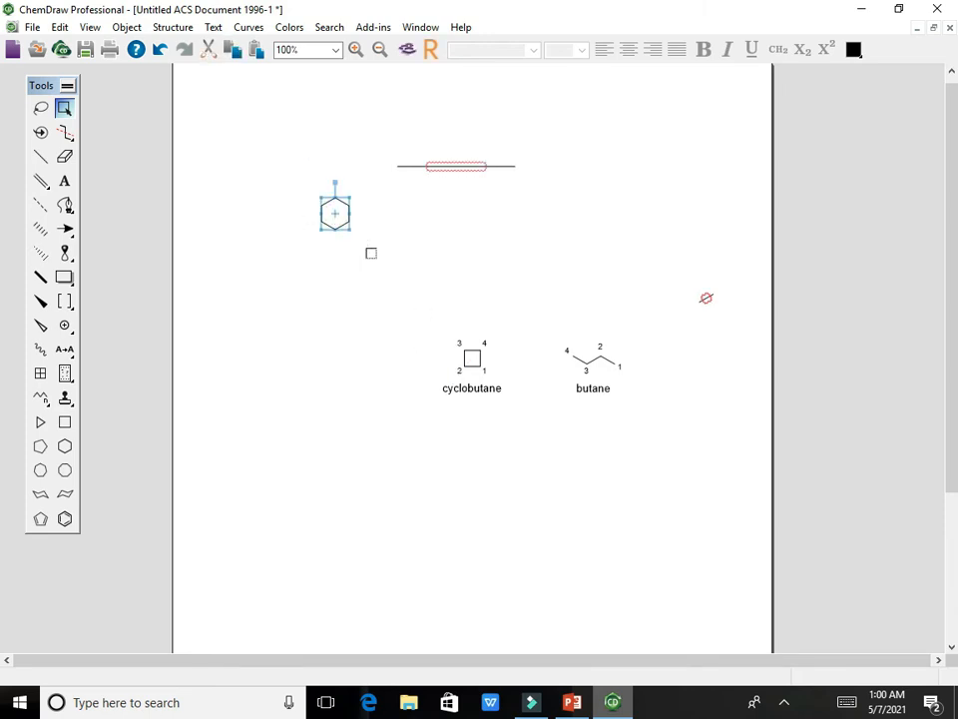
left_click(96, 28)
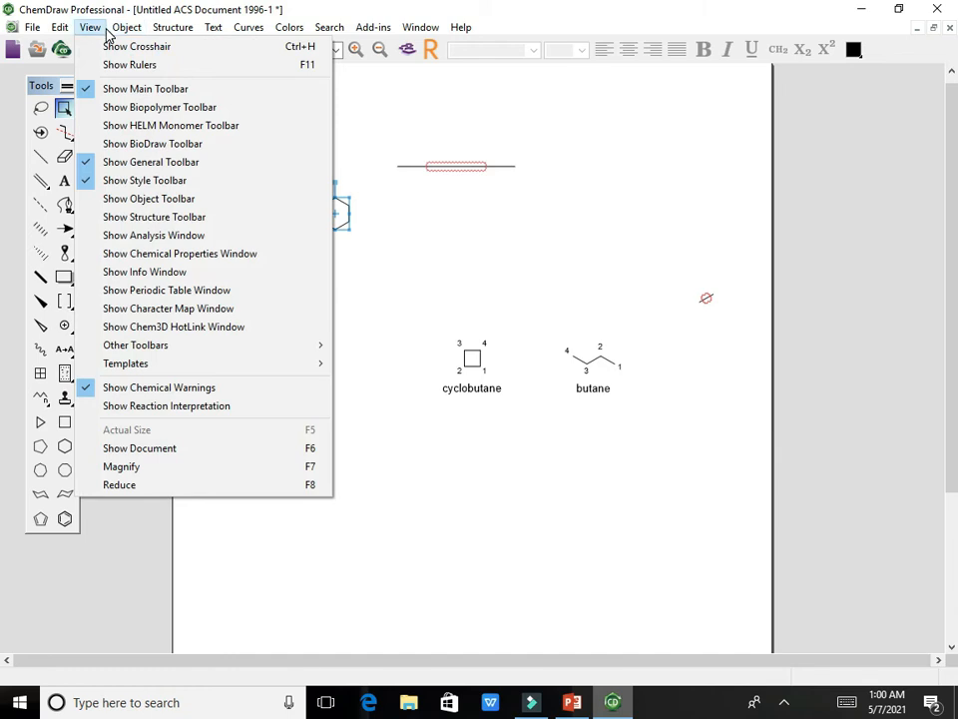
left_click(147, 240)
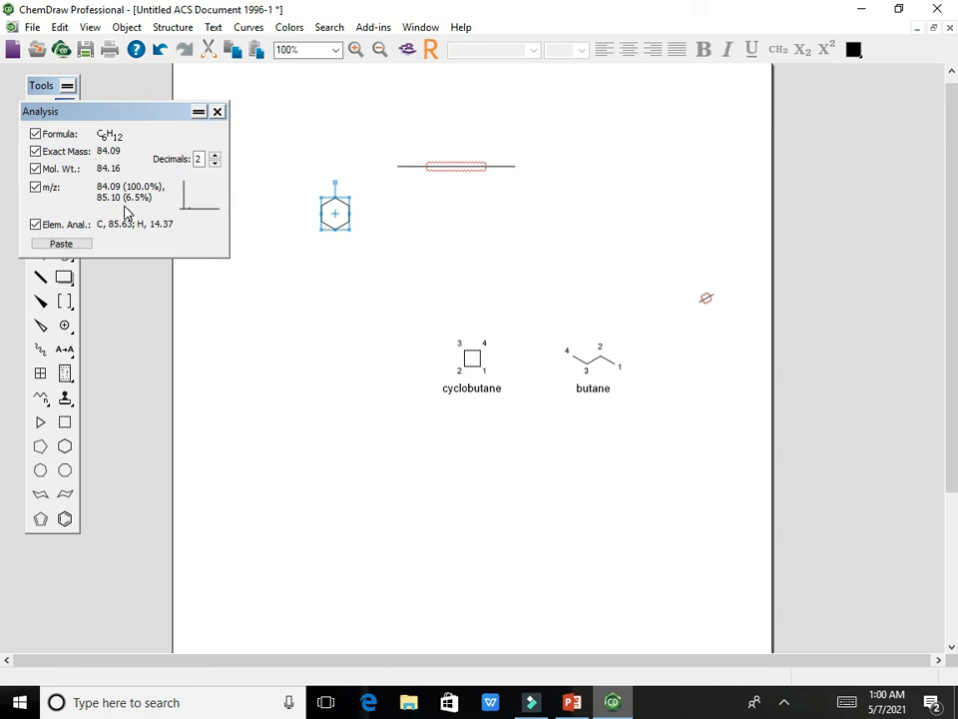
left_click(64, 243)
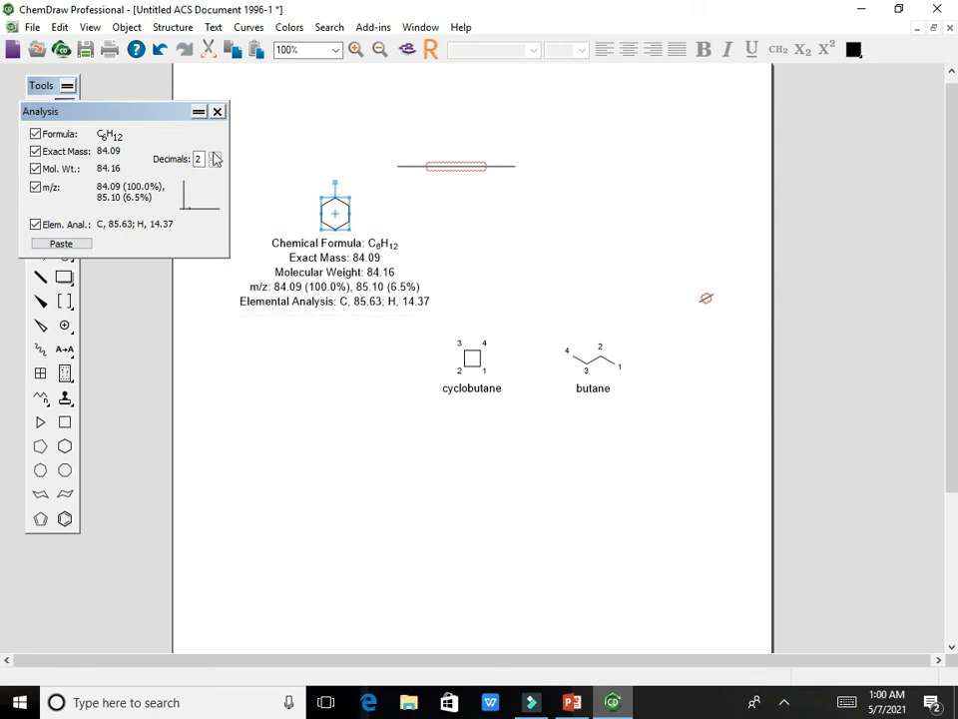
Show the Chemical Properties window for the selected ring and close the Analysis window
left_click(90, 28)
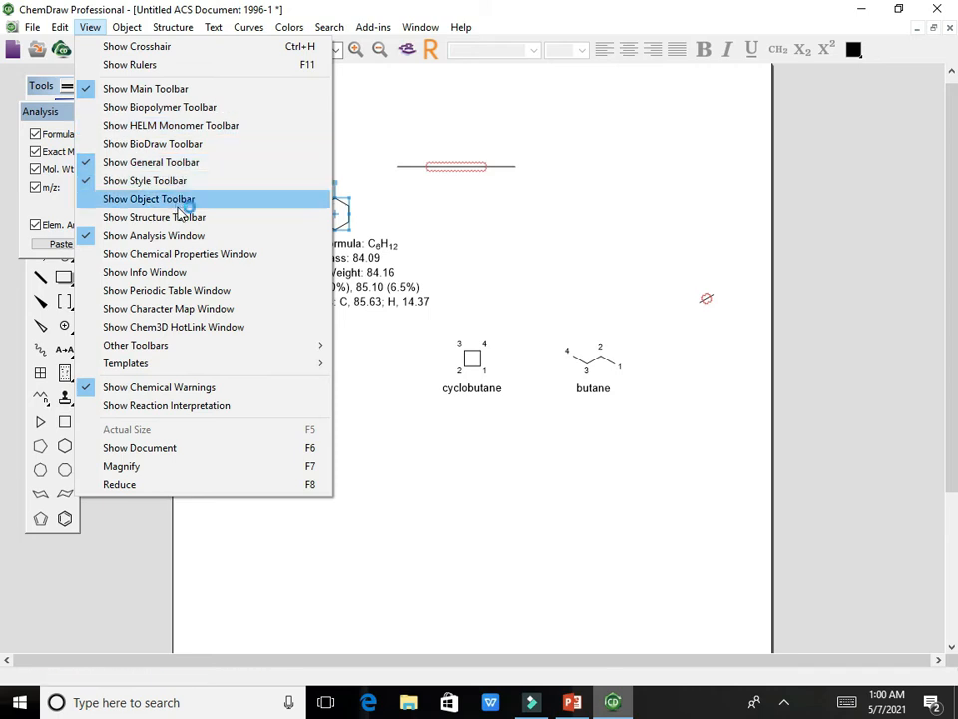
left_click(189, 257)
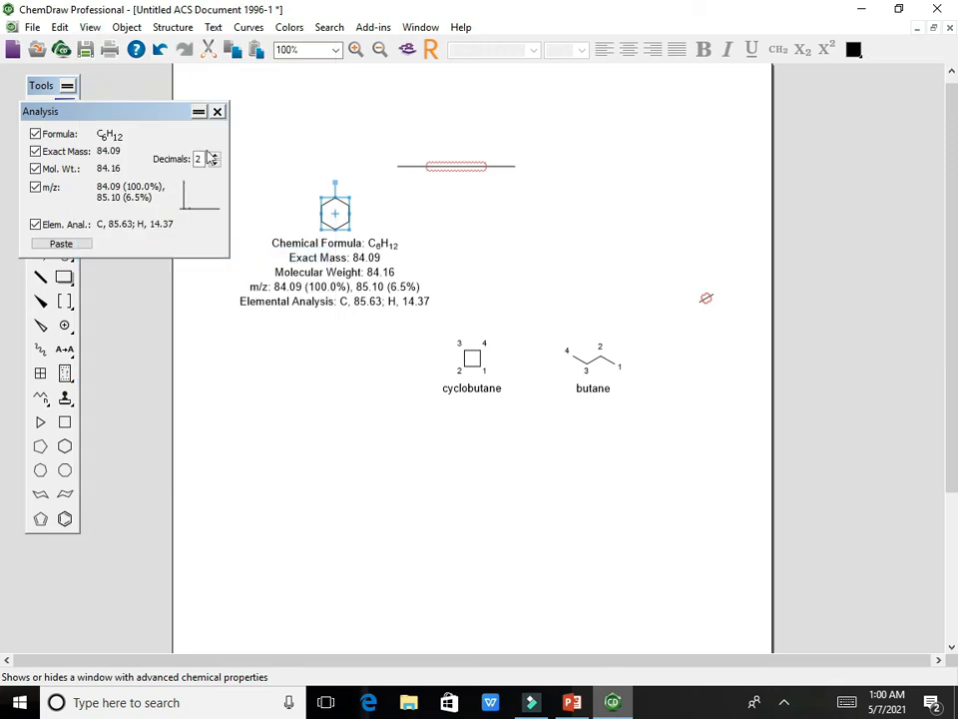
left_click(219, 113)
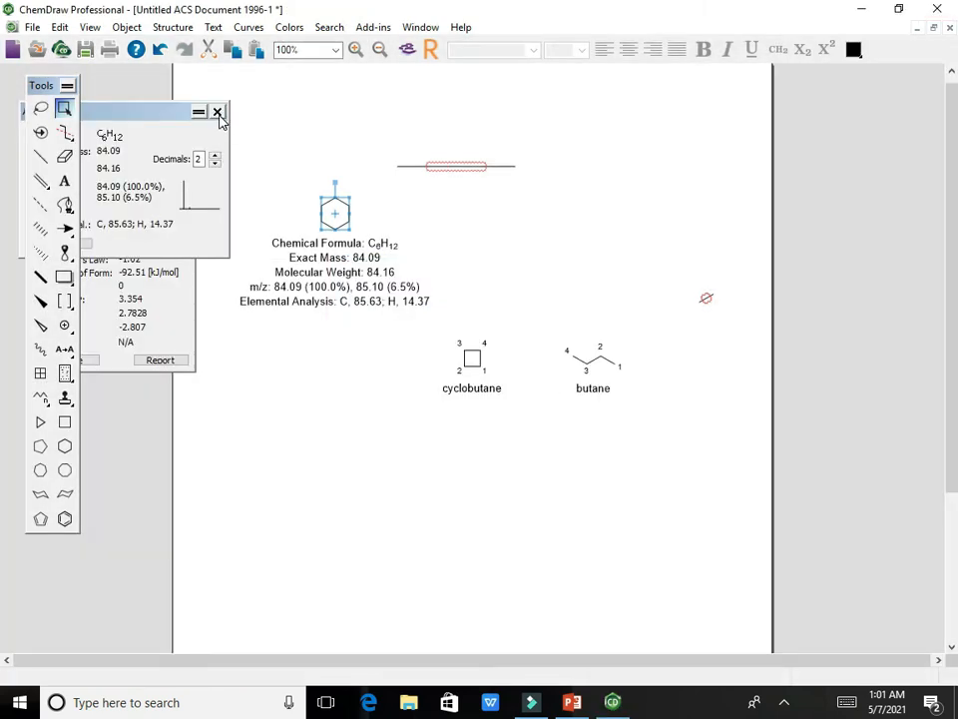
left_click(216, 110)
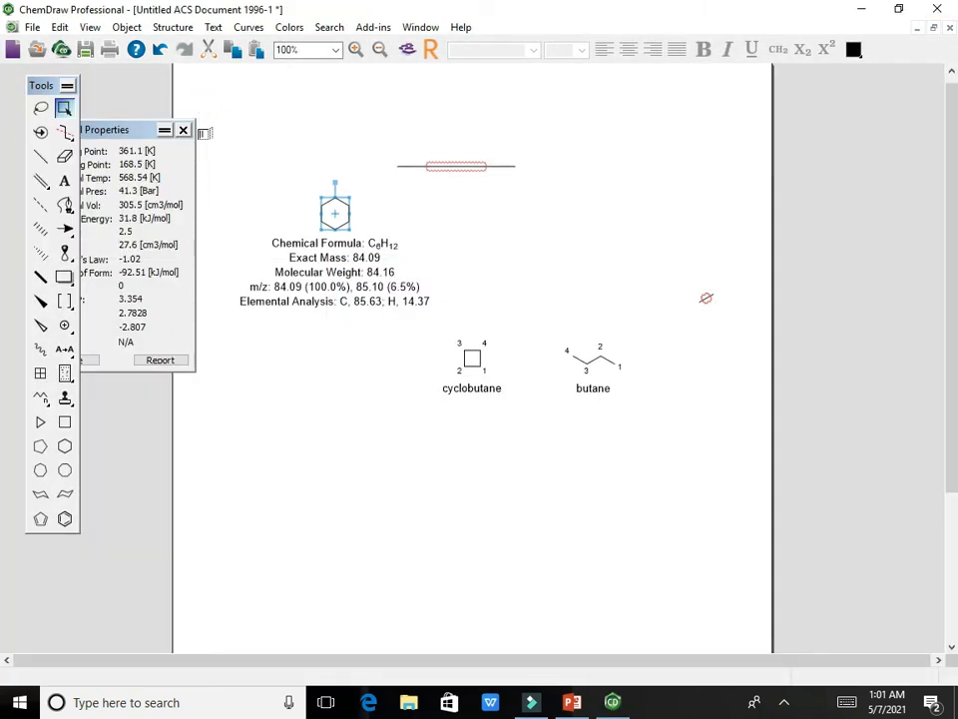
Move the Chemical Properties window clear of the tools palette and close it
left_click(124, 128)
left_click_drag(155, 130, 267, 109)
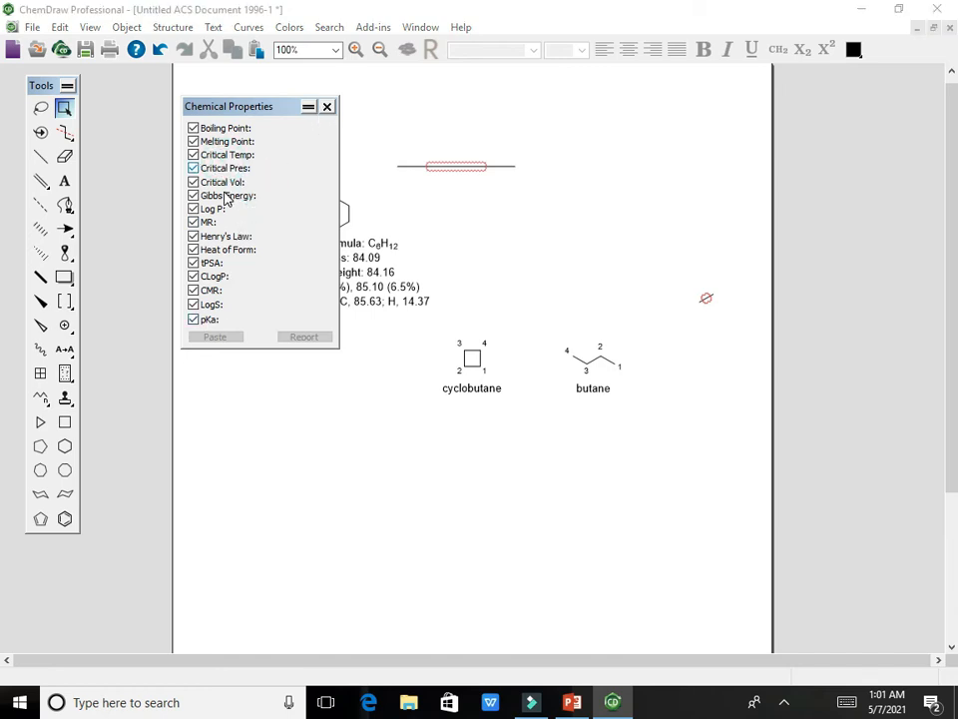
left_click(329, 107)
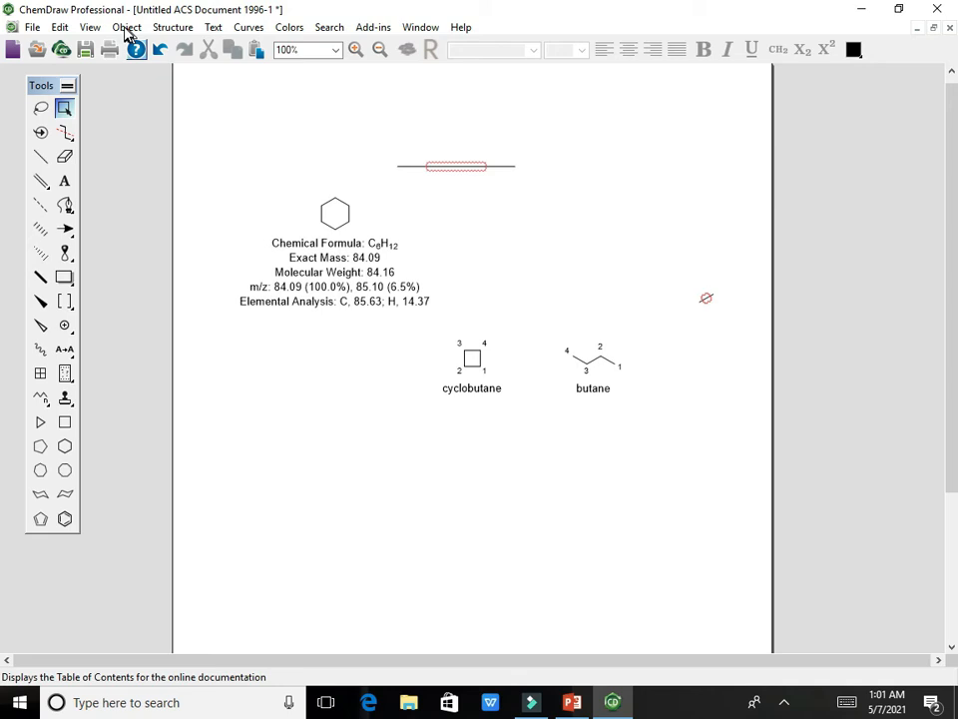
Reselect the six-membered ring, paste all its chemical properties below the analysis values, and close the Chemical Properties window
left_click(64, 108)
left_click(335, 210)
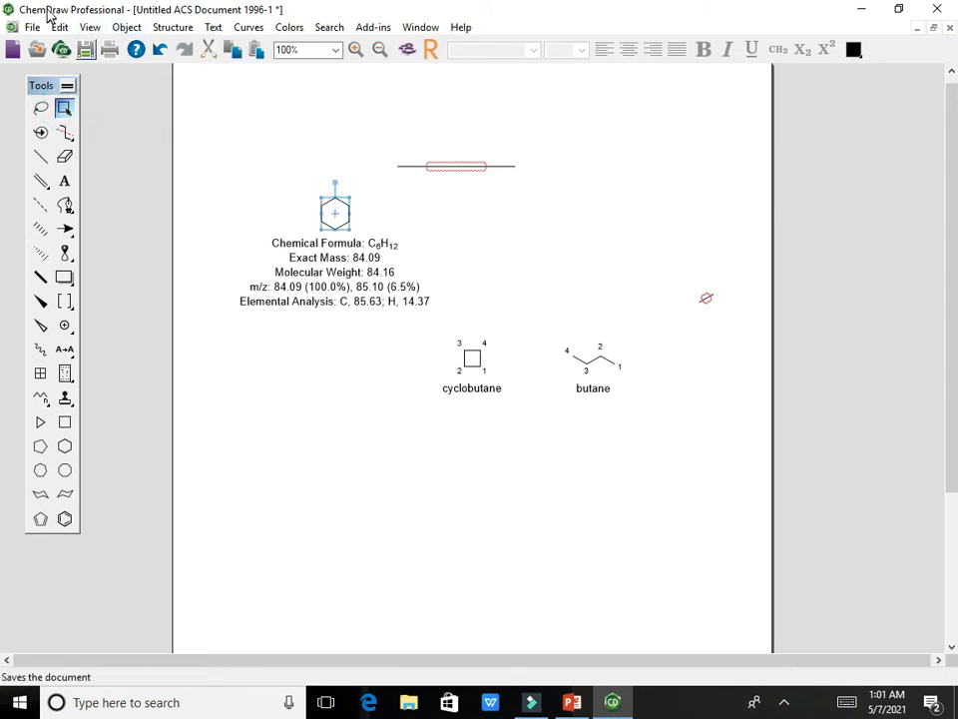
left_click(87, 28)
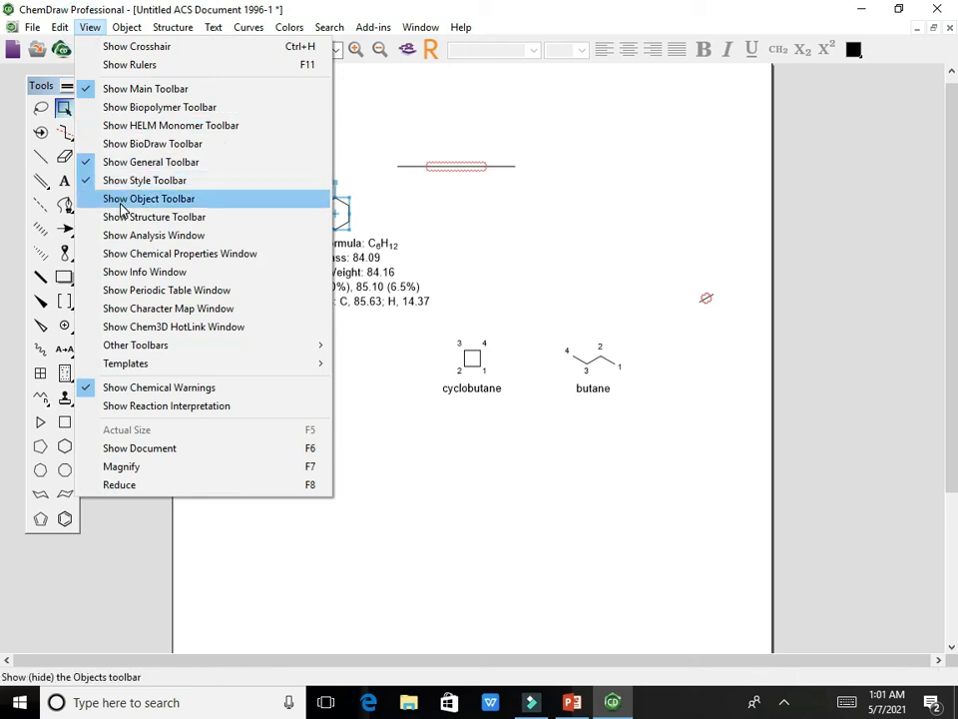
left_click(137, 257)
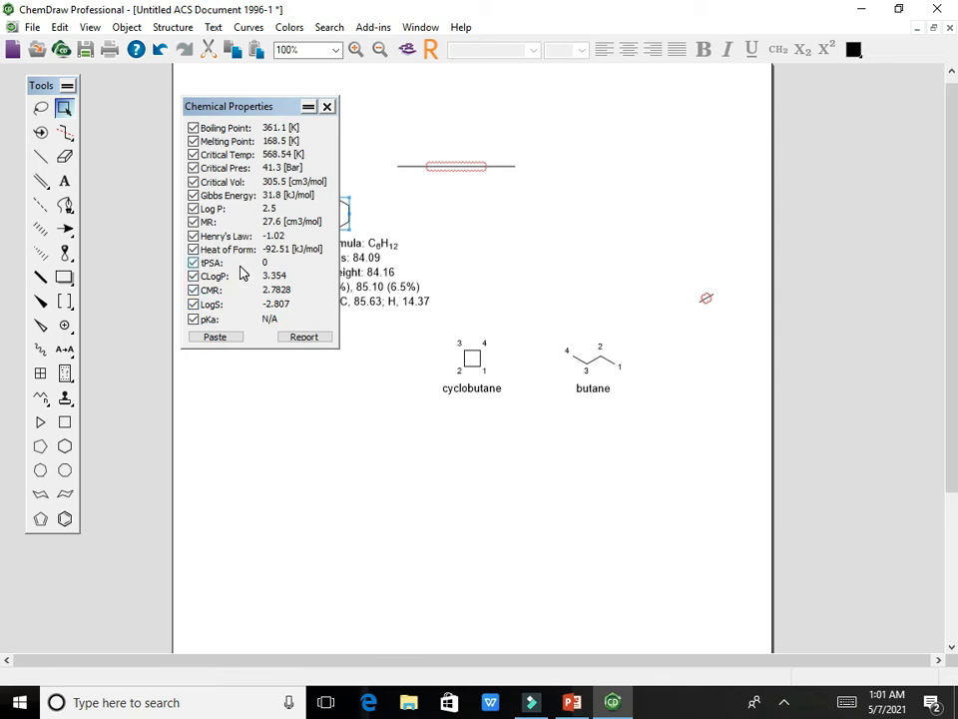
left_click(232, 339)
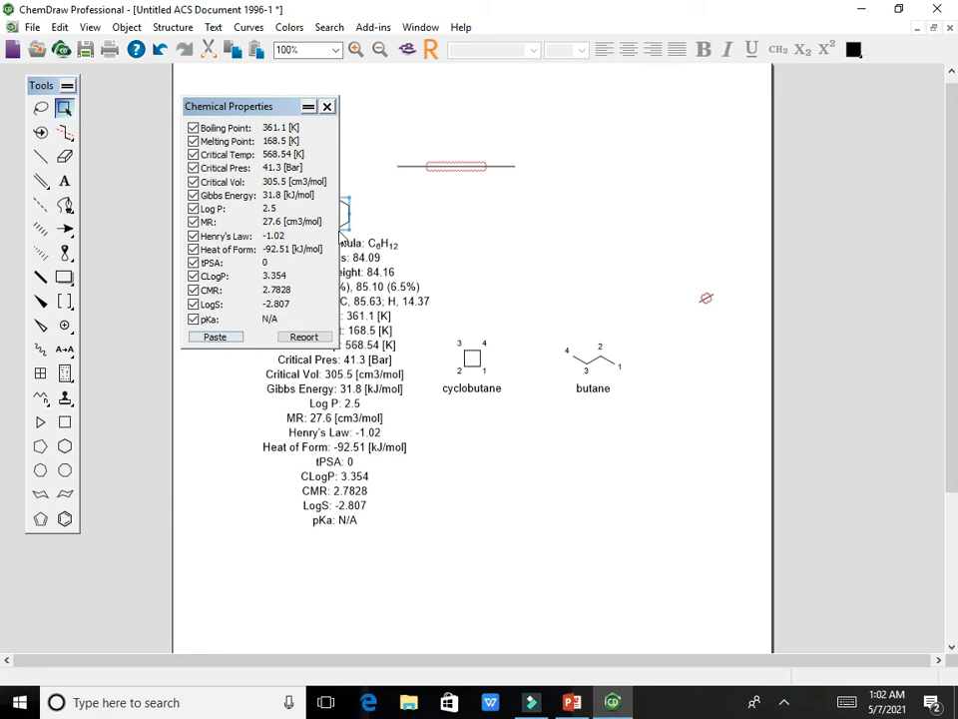
left_click(326, 106)
left_click(329, 332)
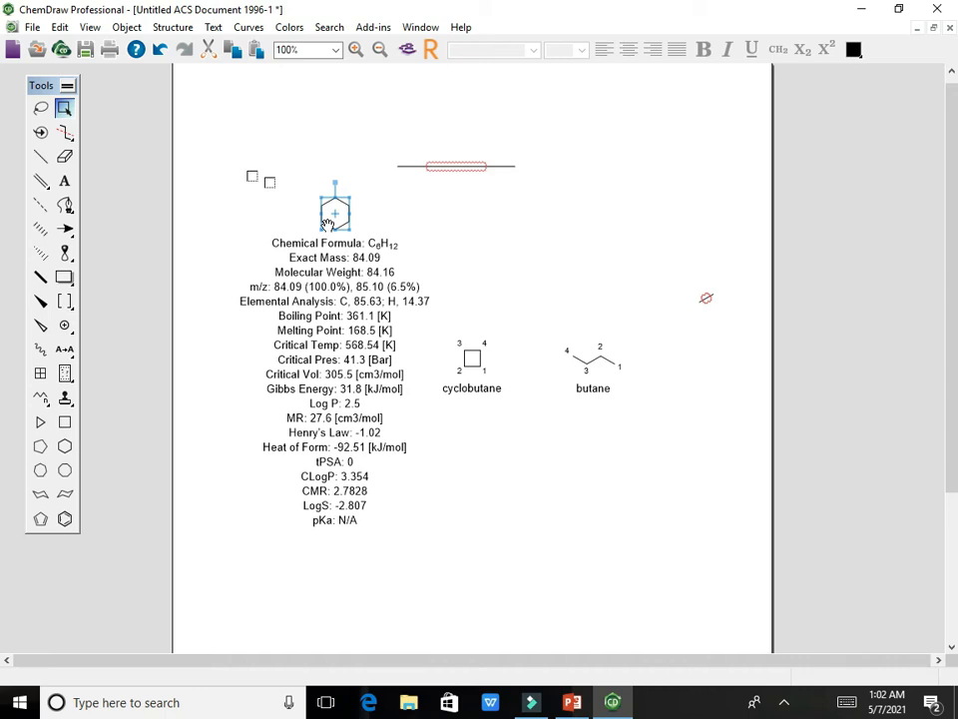
Switch to the PowerPoint lecture and review the slides on opening the analysis window and on chemical properties and analysis
left_click(575, 703)
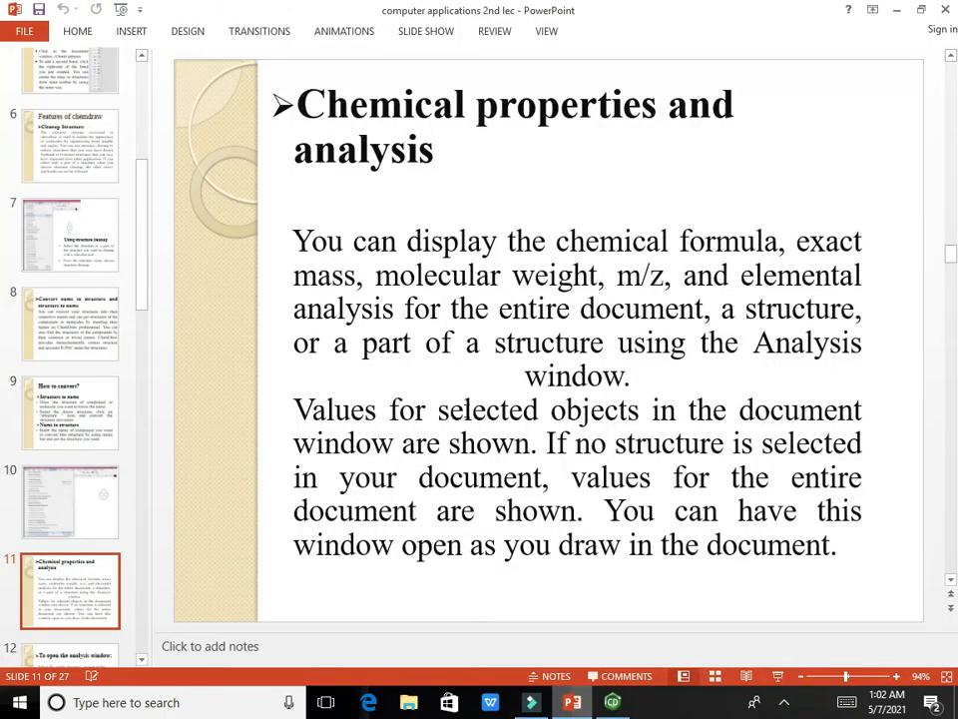
scroll(96, 620, "down", 2)
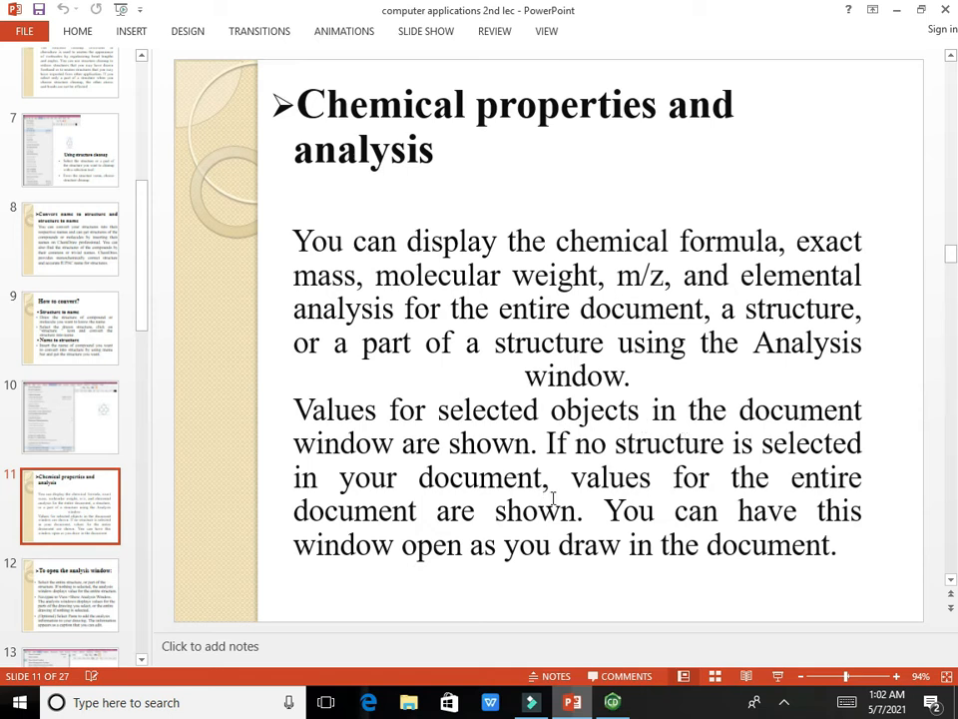
left_click(44, 582)
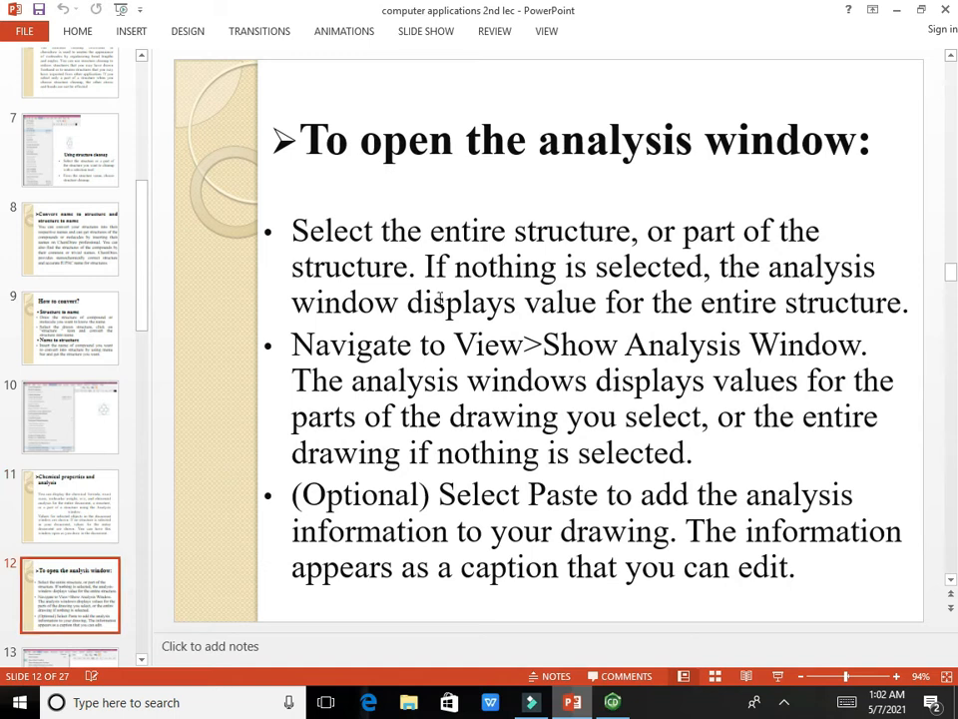
left_click(80, 507)
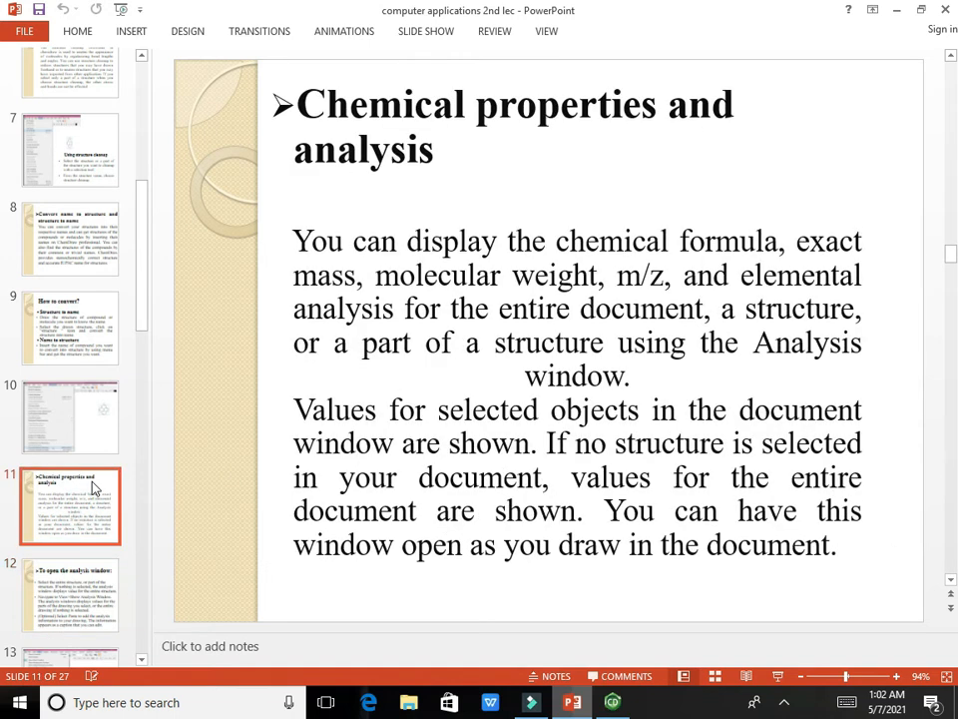
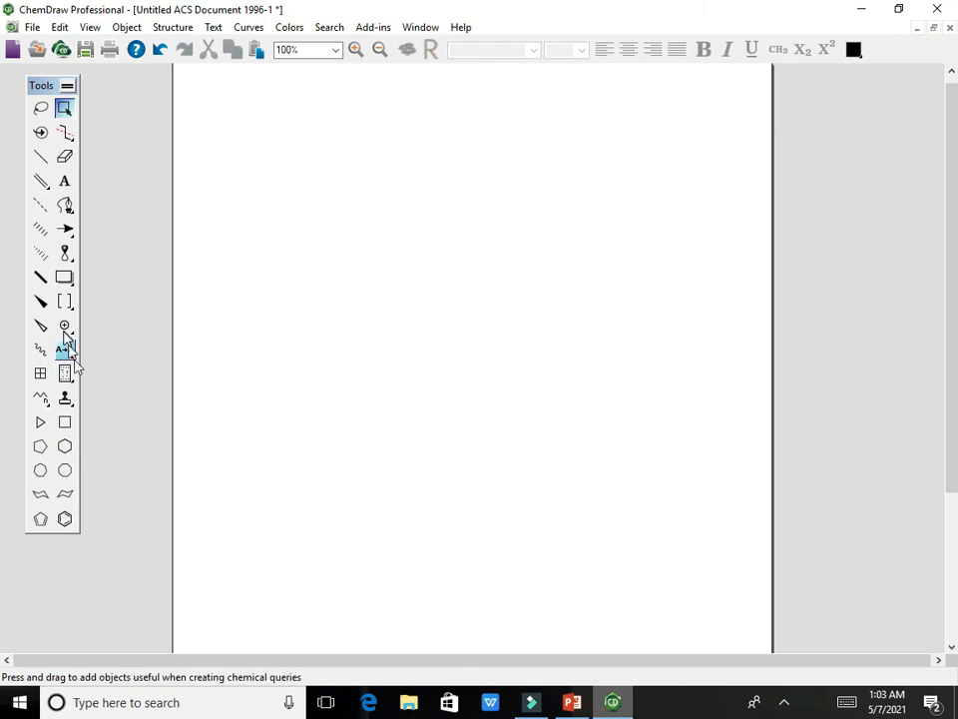
Draw a horizontal 15-carbon zigzag chain and break it near the middle into seven- and eight-carbon fragments labelled with formula and exact mass
left_click(42, 409)
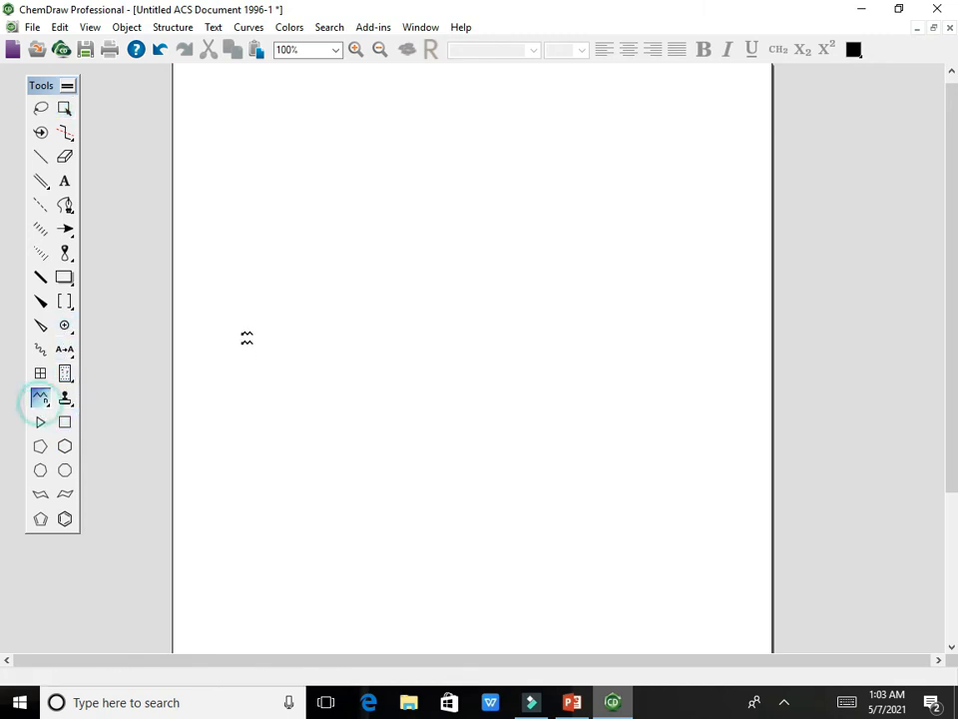
left_click_drag(251, 265, 450, 265)
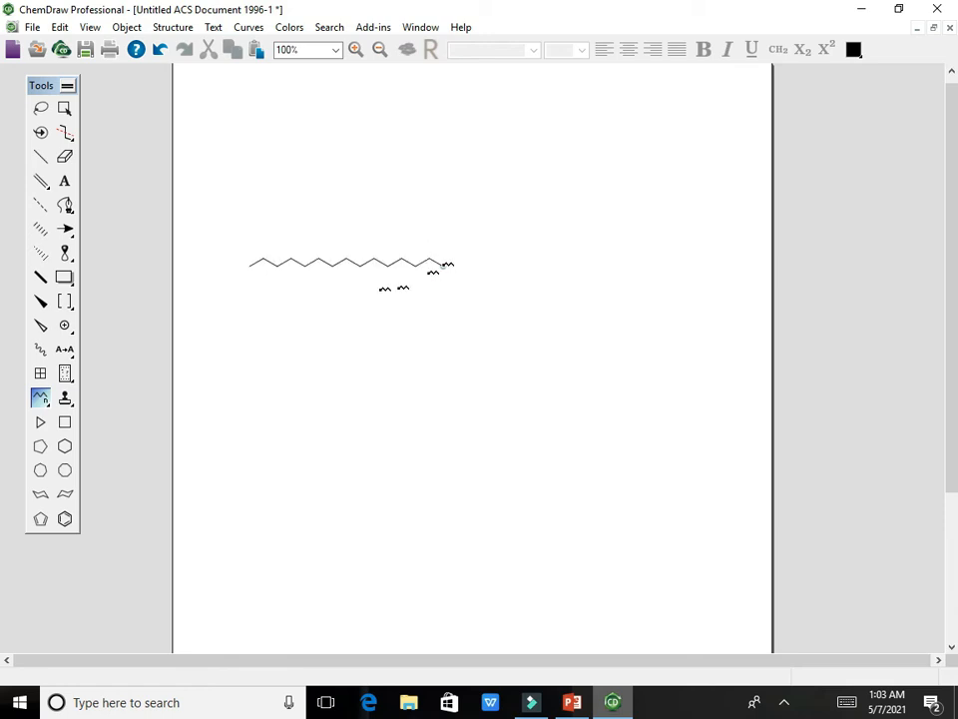
left_click(68, 134)
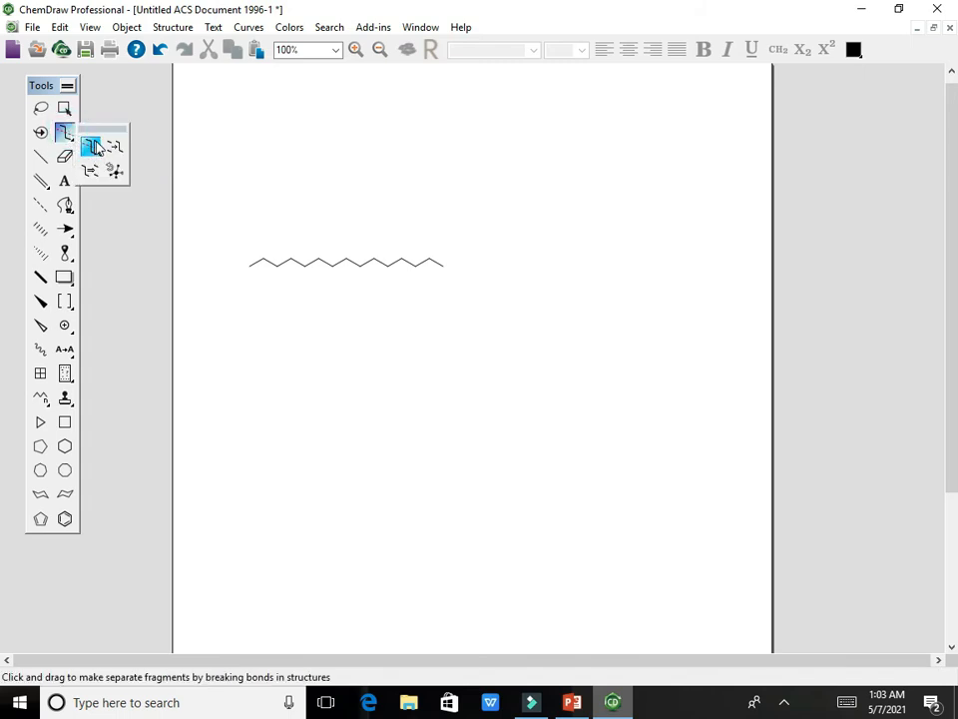
left_click(96, 148)
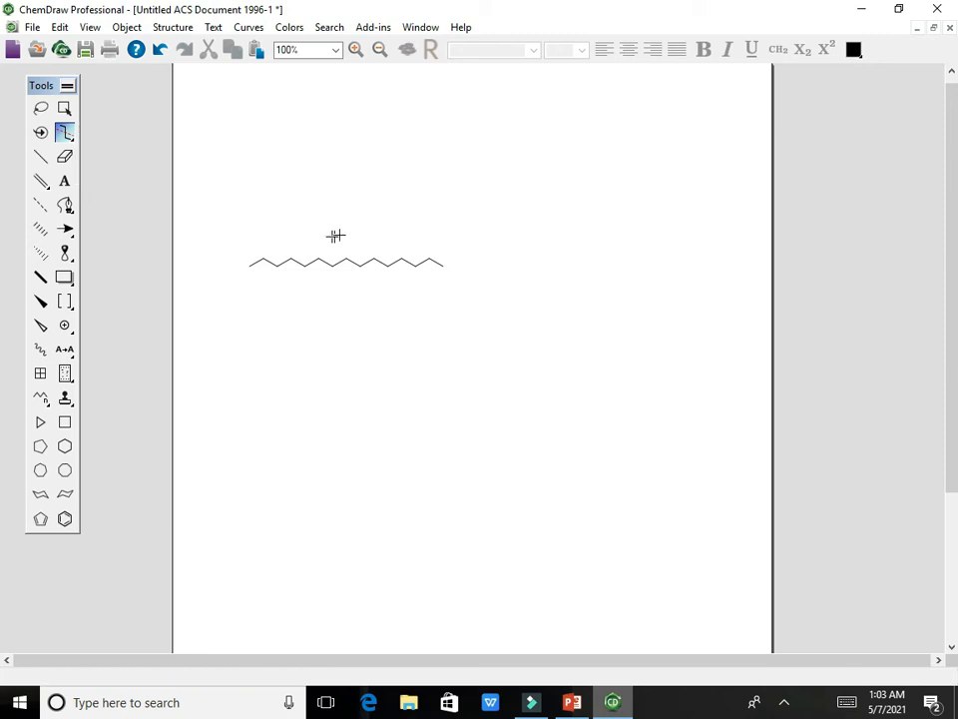
left_click_drag(351, 226, 361, 286)
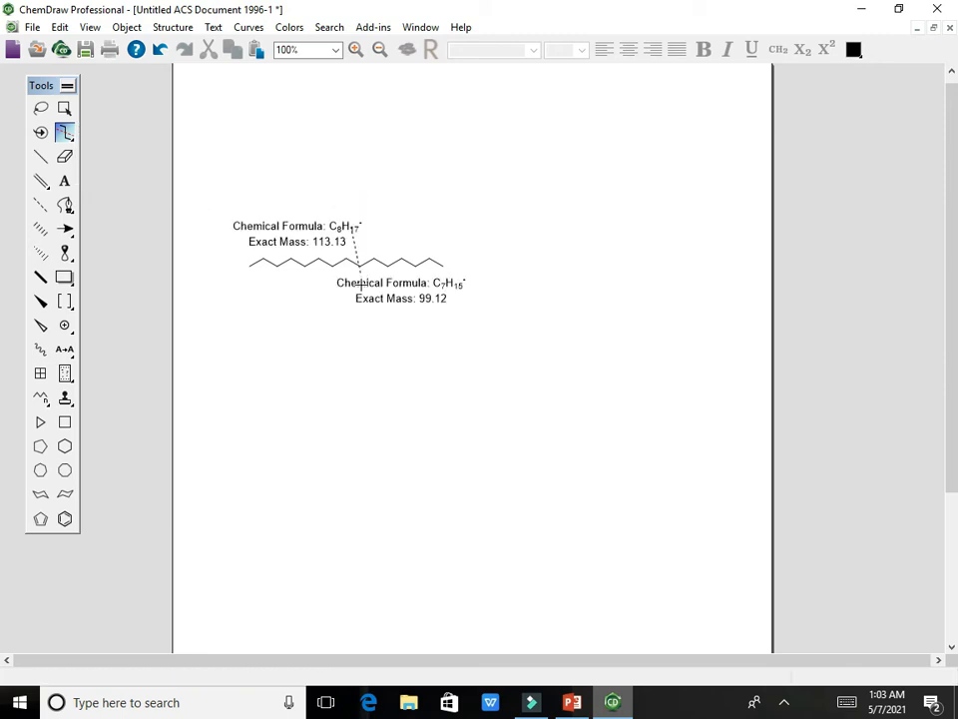
left_click_drag(358, 289, 327, 291)
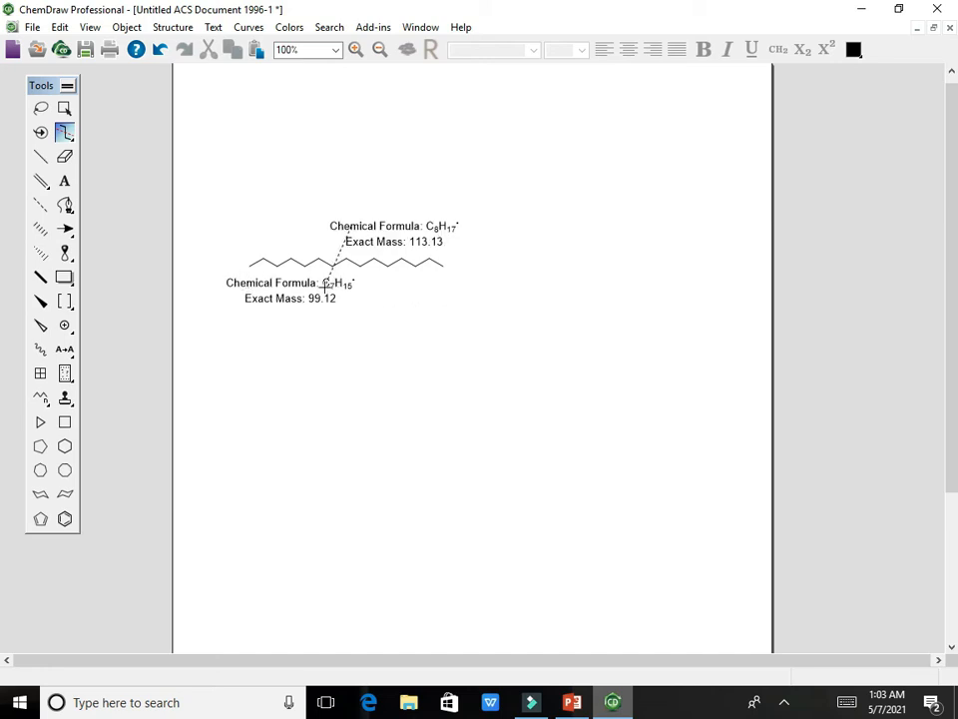
left_click_drag(324, 286, 325, 286)
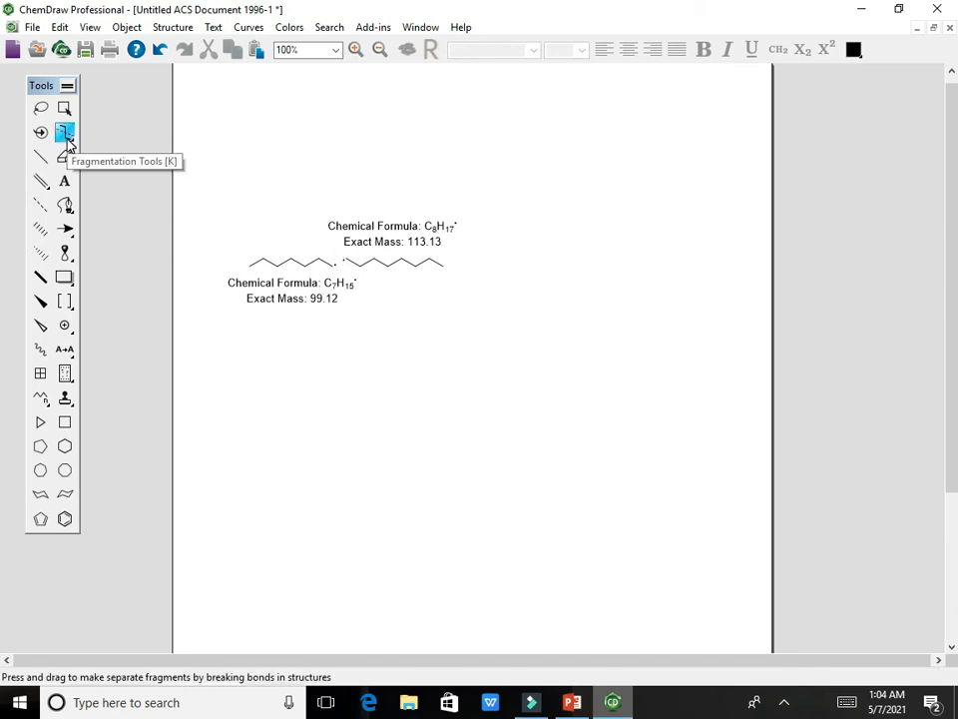
Cut the restored chain near its middle into a forward synthesis scheme of two shorter chains, and undo the scheme and the chain
left_click_drag(66, 143, 113, 146)
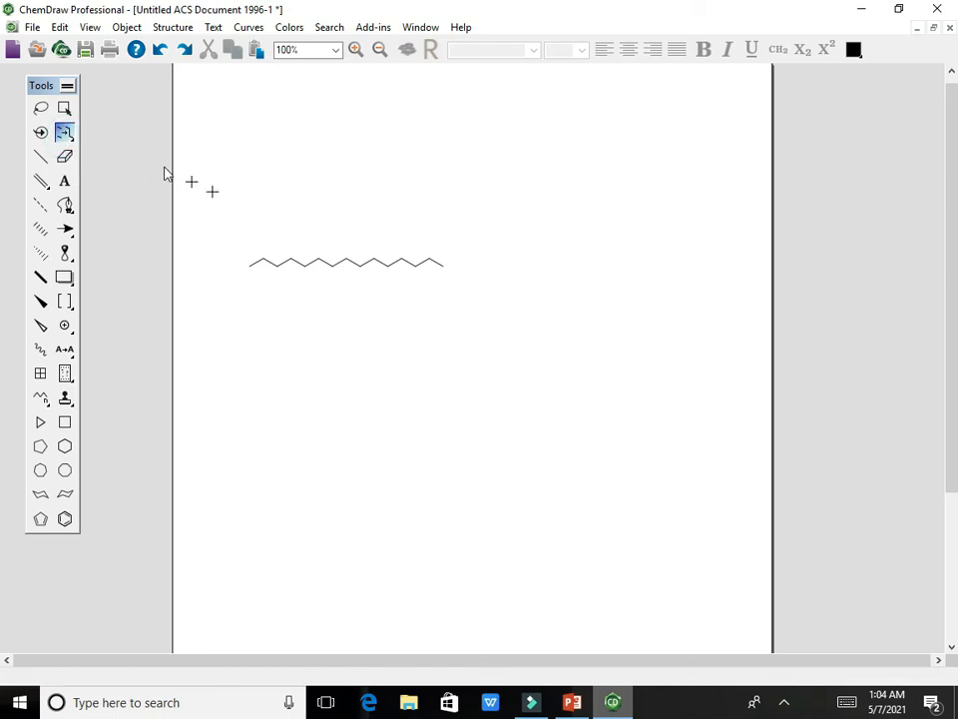
left_click_drag(323, 227, 362, 288)
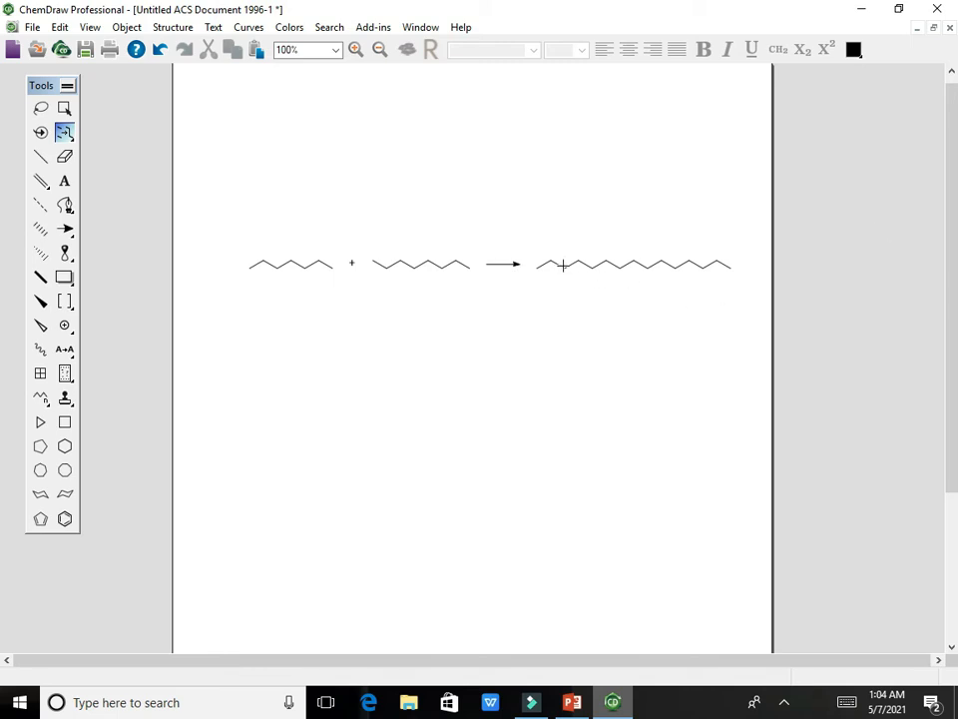
key("ctrl+z")
key("ctrl+z")
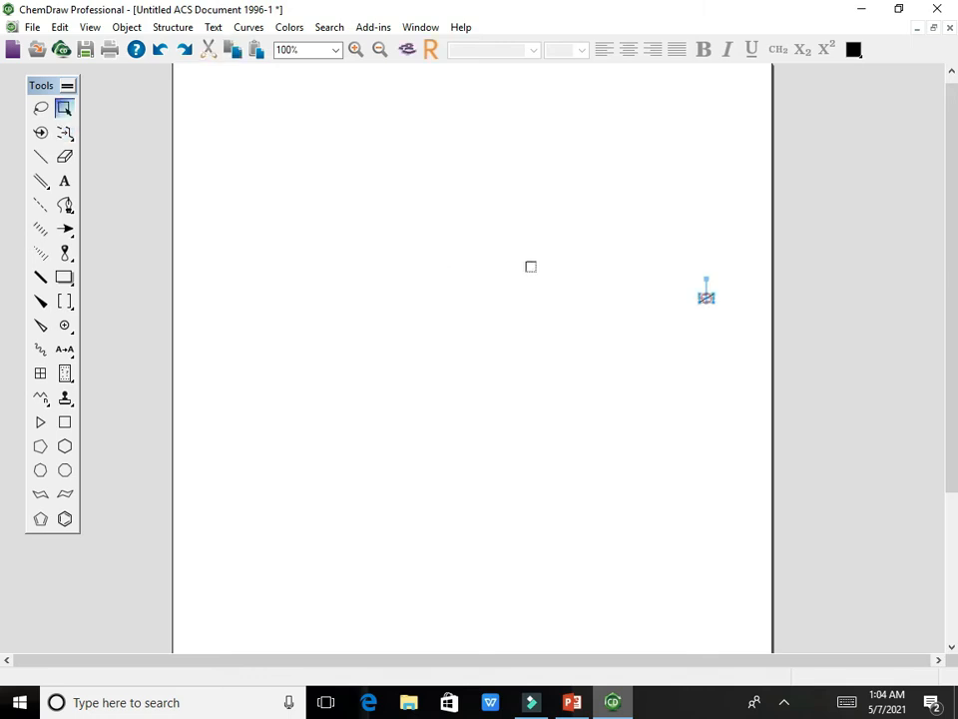
Draw a horizontal 15-carbon zigzag chain in the upper-middle part of the empty page
left_click(40, 399)
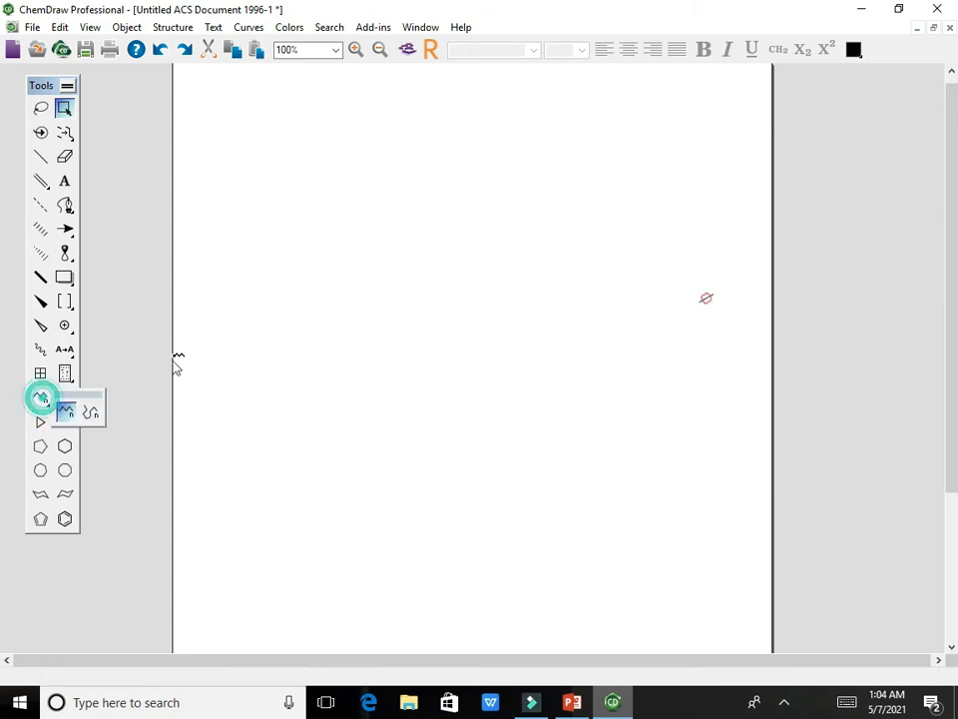
left_click_drag(226, 284, 426, 286)
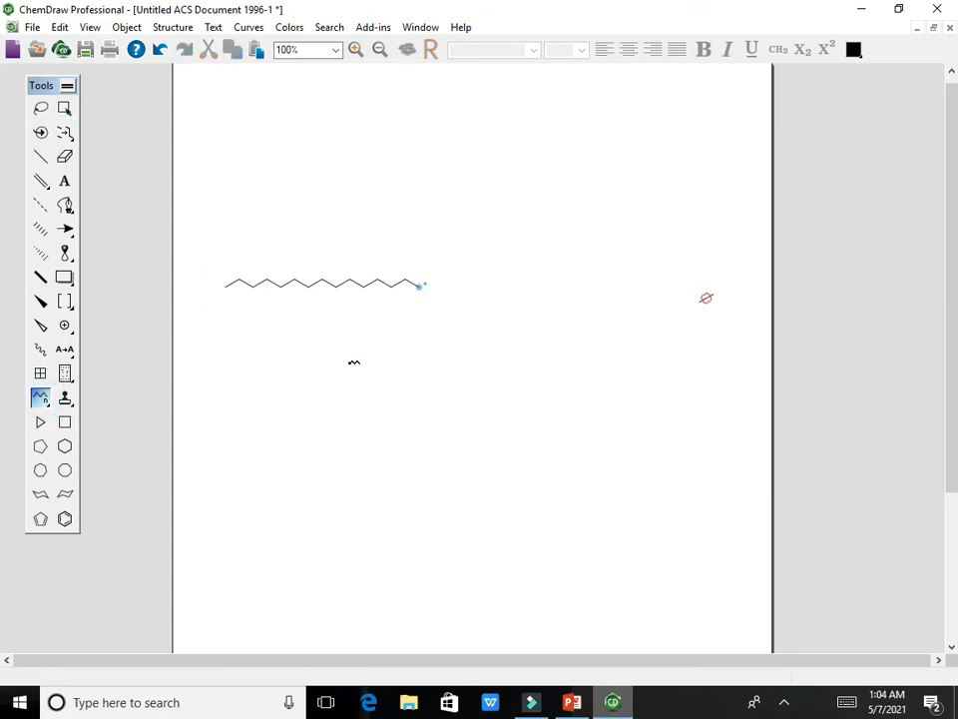
Cut the chain near its middle into a retrosynthesis scheme of two shorter chains and delete the stray fragment under the scheme's end
left_click_drag(70, 140, 87, 170)
left_click_drag(307, 254, 334, 306)
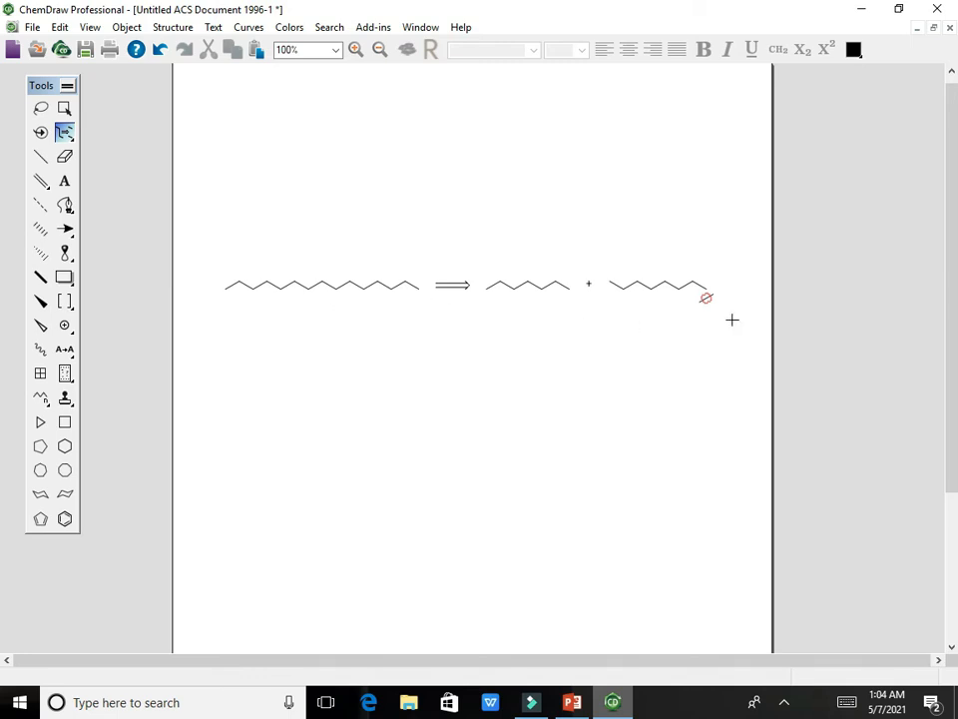
left_click(64, 108)
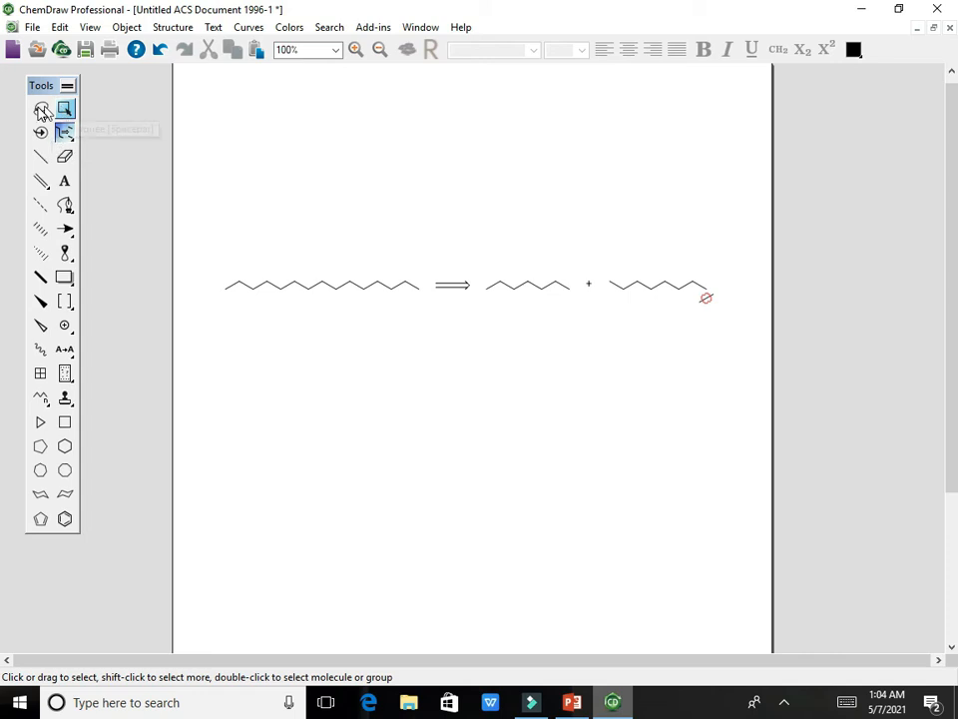
double_click(64, 107)
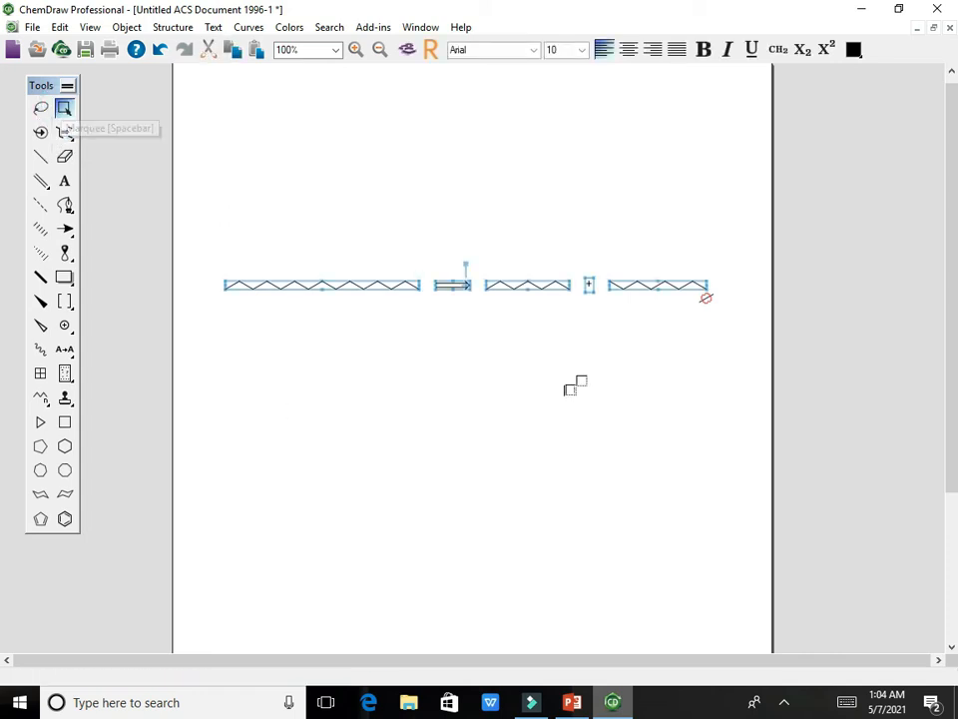
left_click(689, 299)
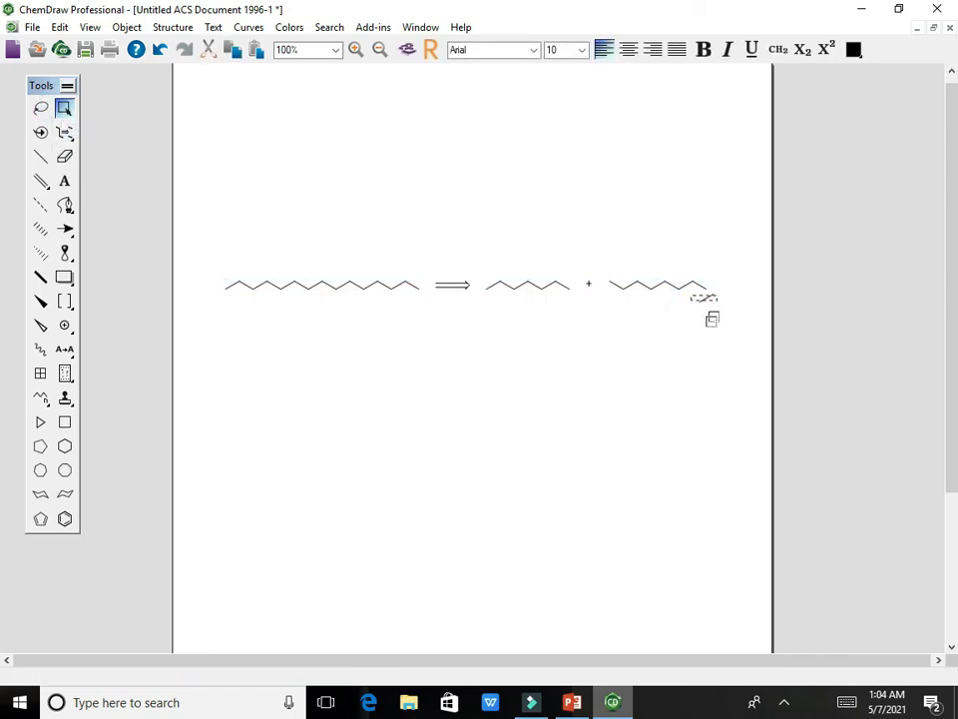
left_click_drag(714, 317, 706, 321)
key("Delete")
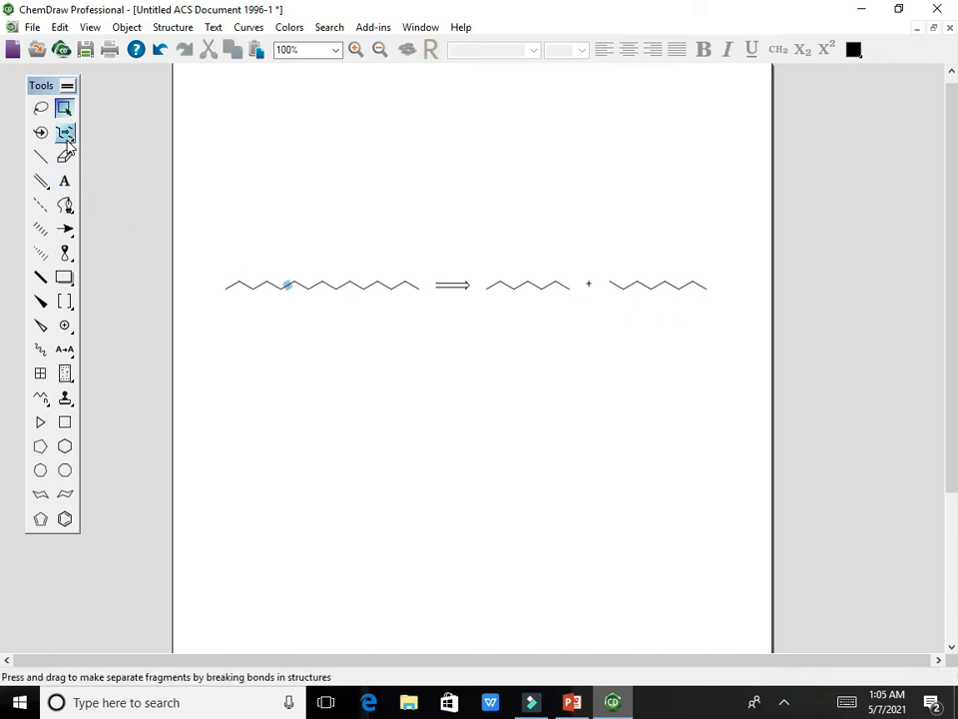
Undo the stray fragment's deletion and the retrosynthetic cut so only the whole chain and the stray fragment remain
key("ctrl+z")
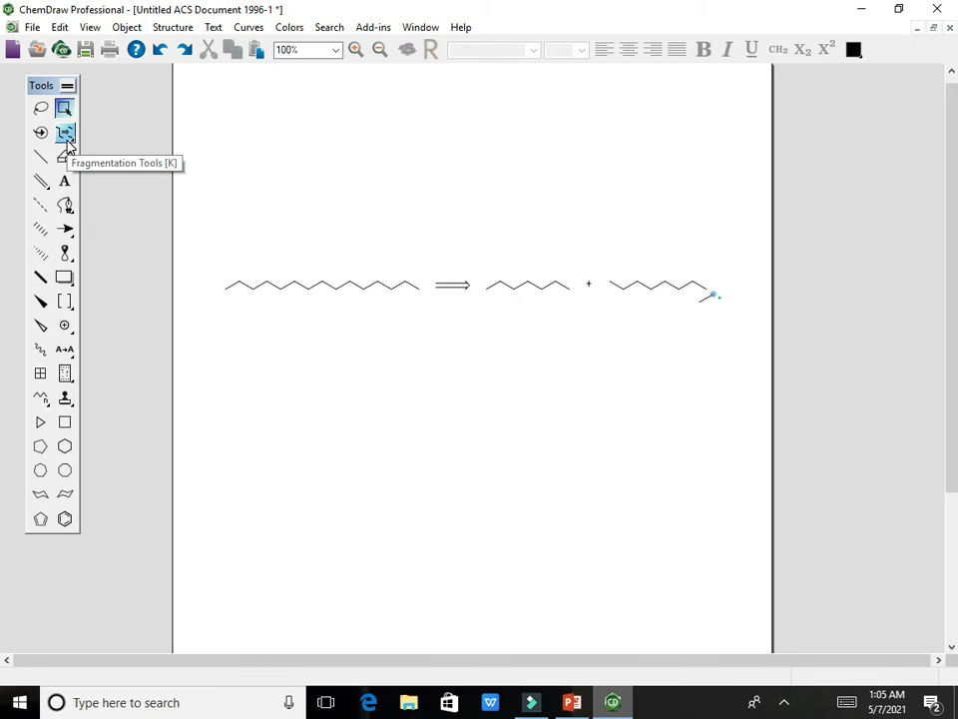
key("ctrl+z")
key("ctrl+z")
key("ctrl+z")
key("ctrl+z")
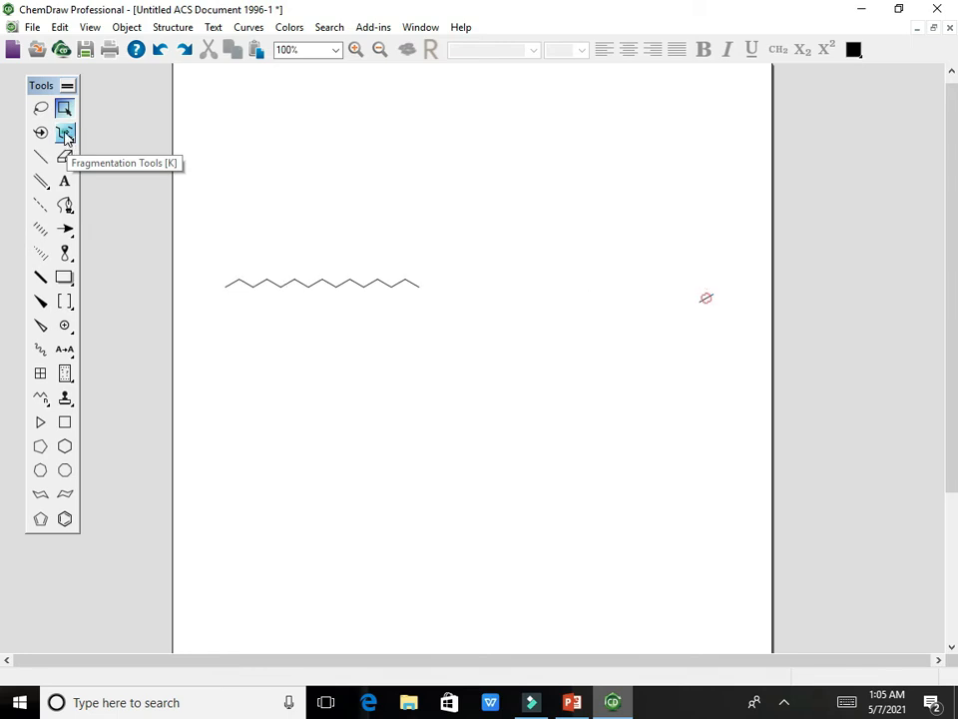
Try the fourth fragmentation tool on bonds near the middle of the 15-carbon chain and review the available fragmentation tool variants
left_click(66, 140)
left_click(115, 173)
left_click(301, 256)
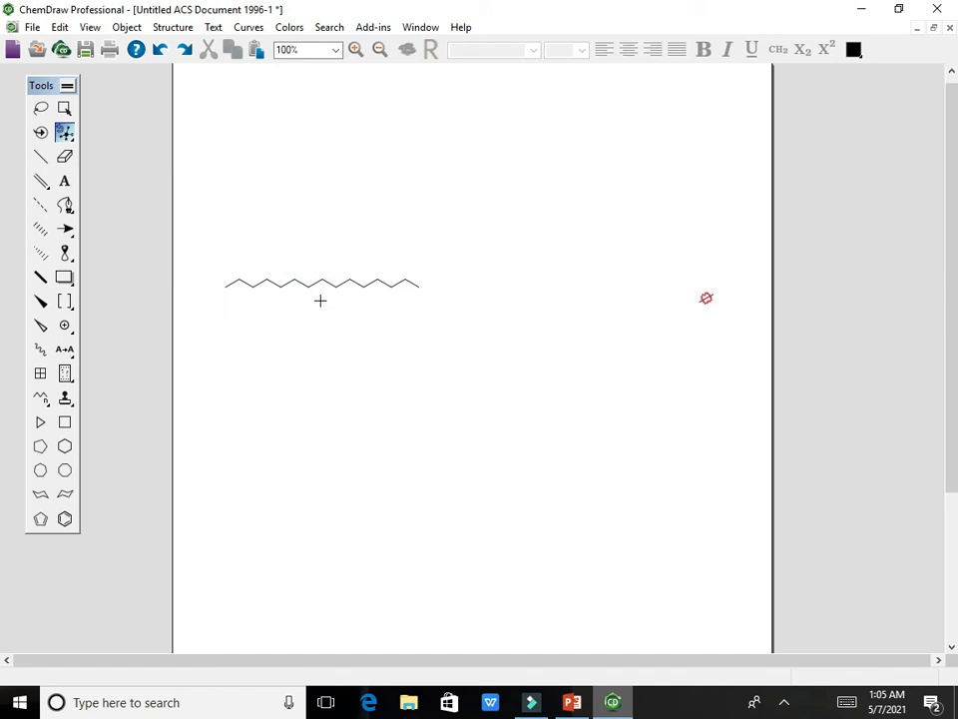
left_click(311, 264)
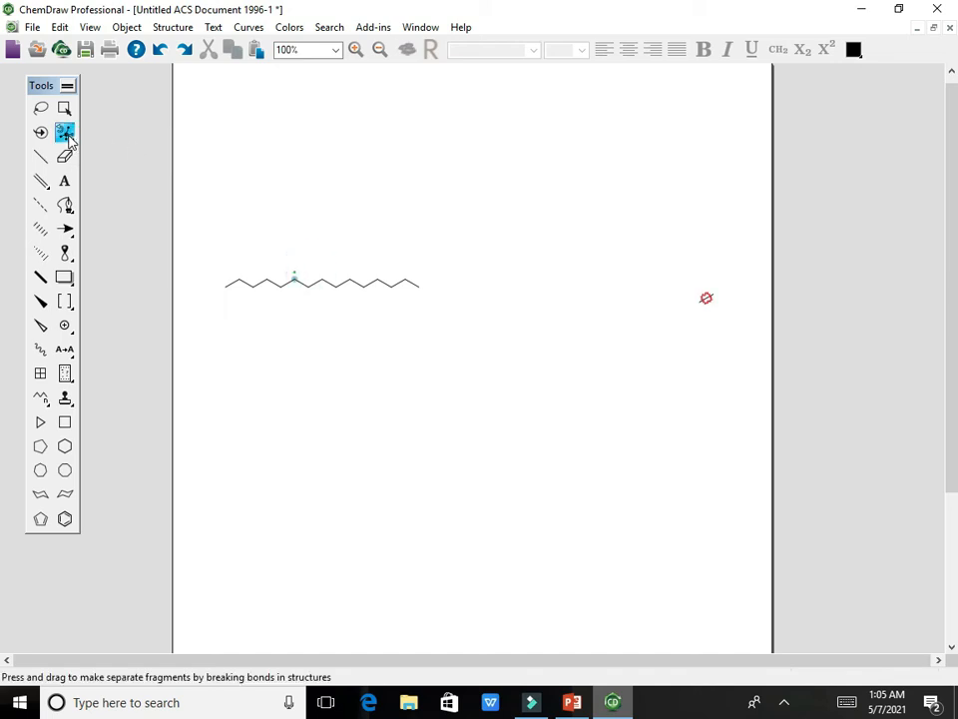
left_click(331, 258)
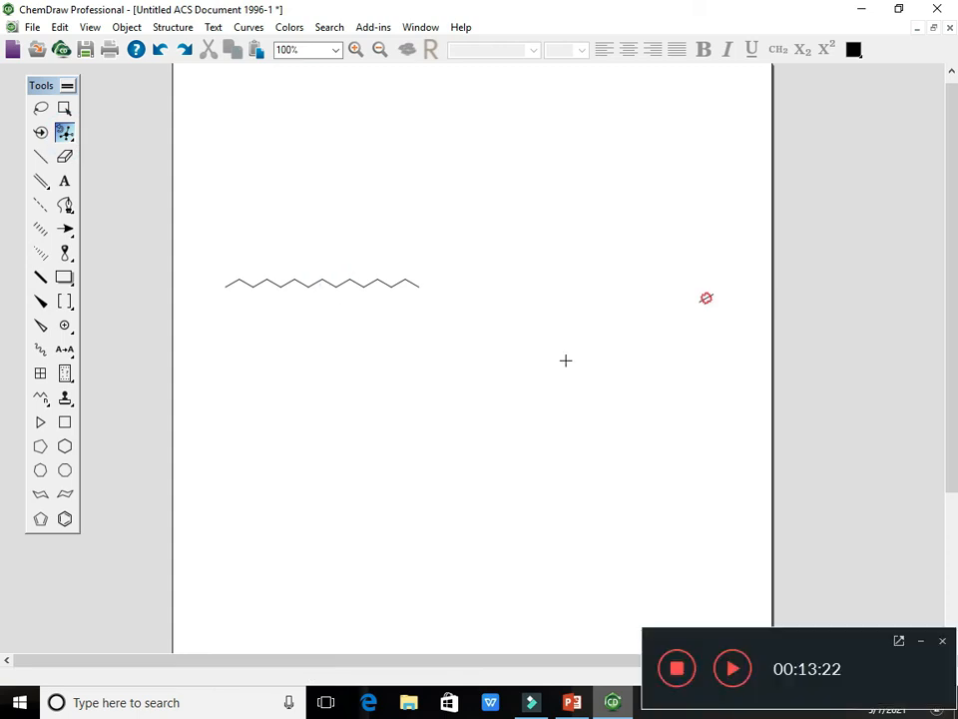
left_click(64, 132)
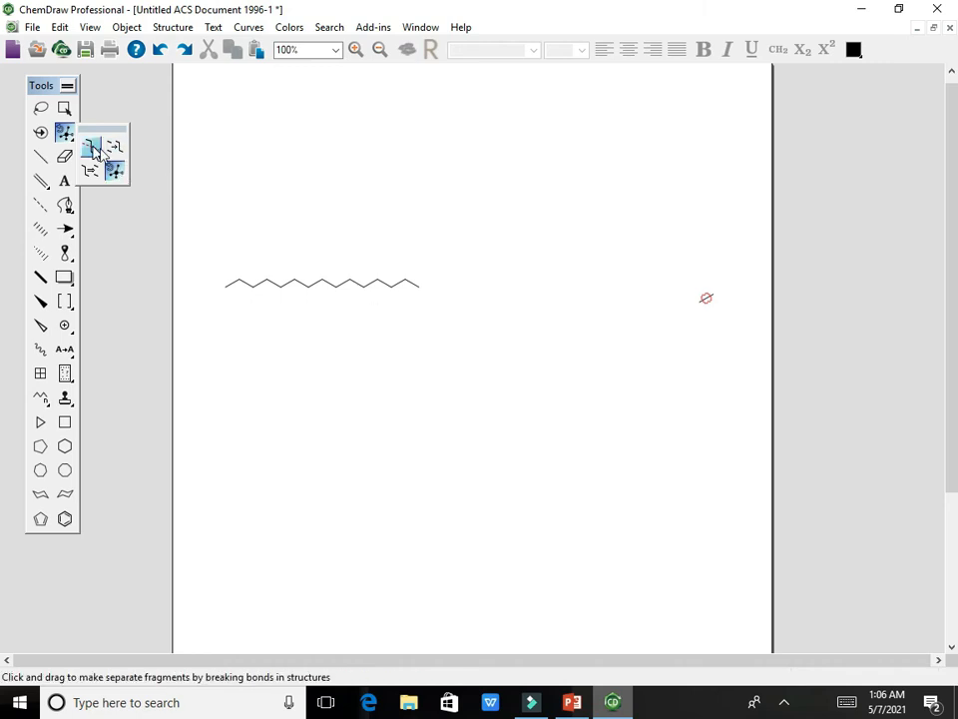
right_click(362, 354)
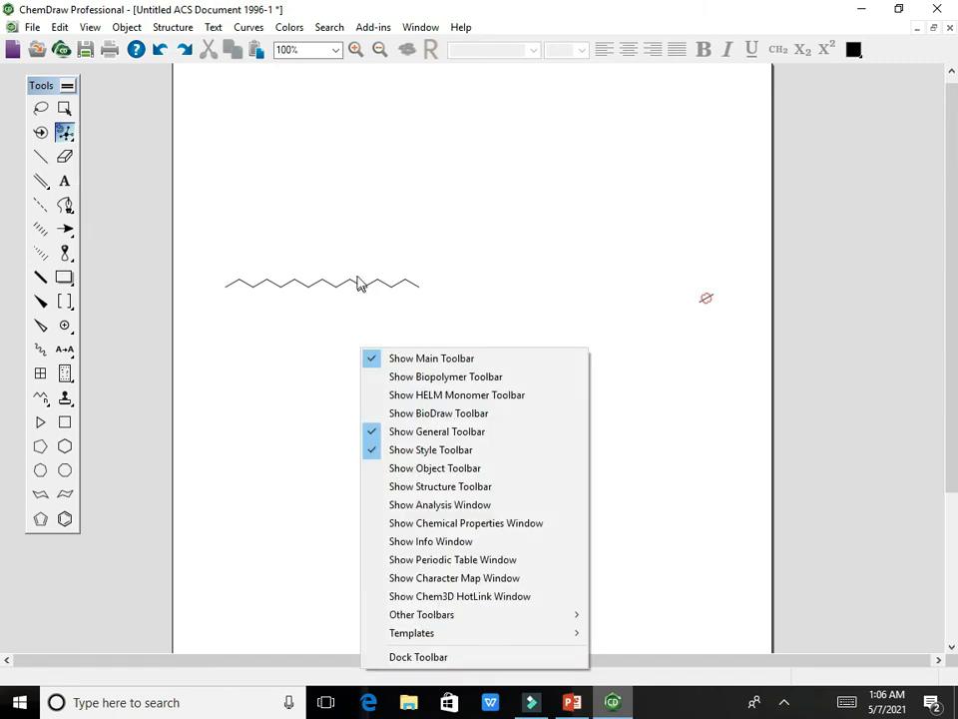
left_click(349, 241)
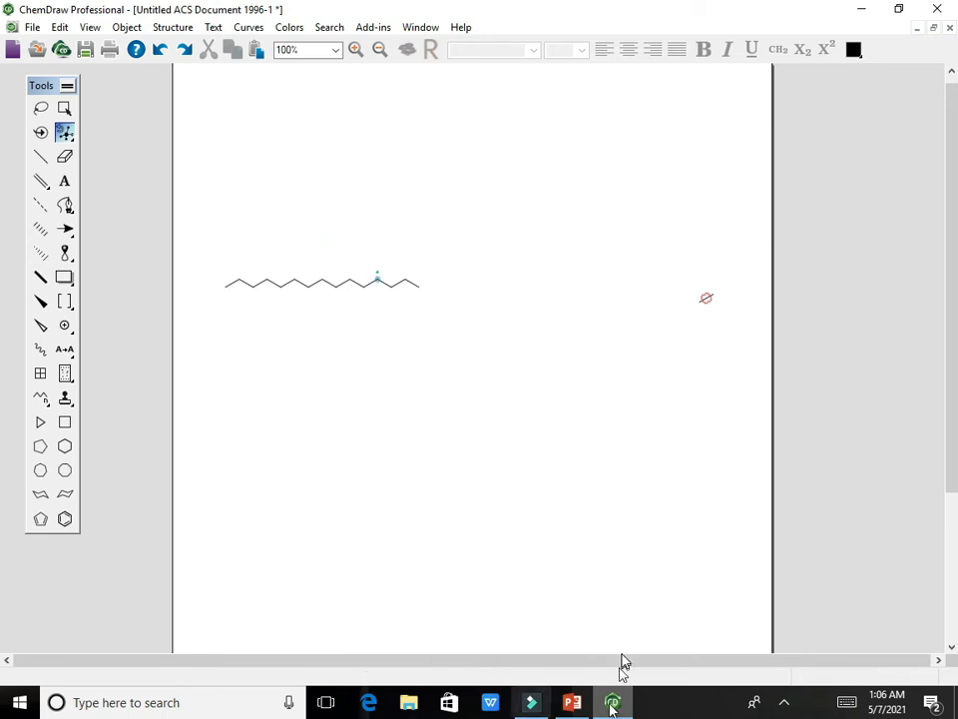
Switch to PowerPoint to review the Fragmentation analysis and Data base searches slides, and return to ChemDraw to select the 15-carbon chain
left_click(577, 702)
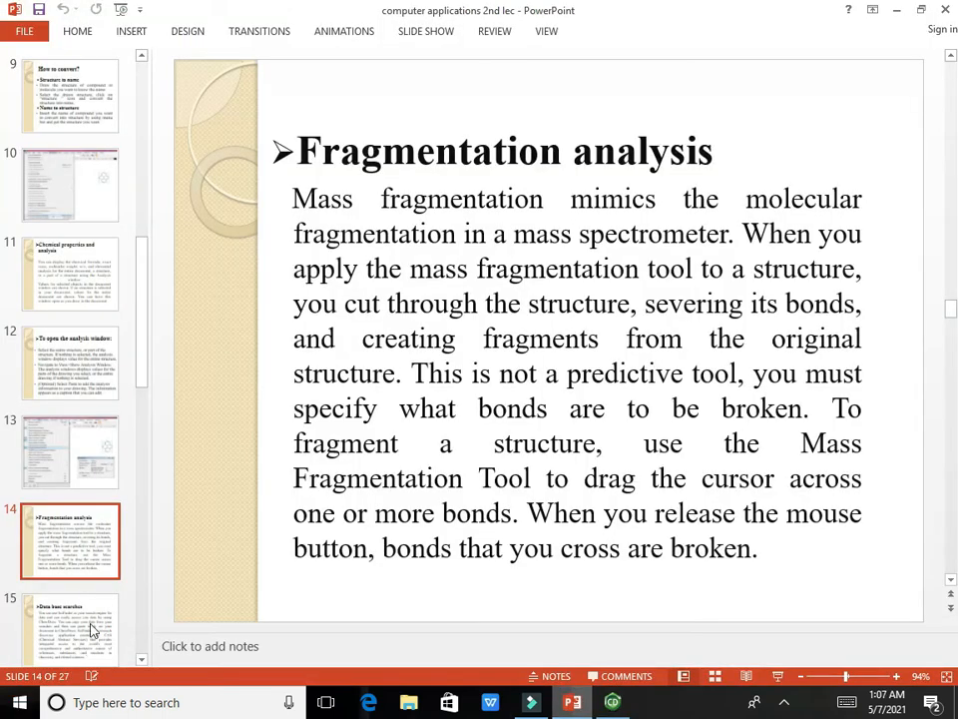
left_click(90, 625)
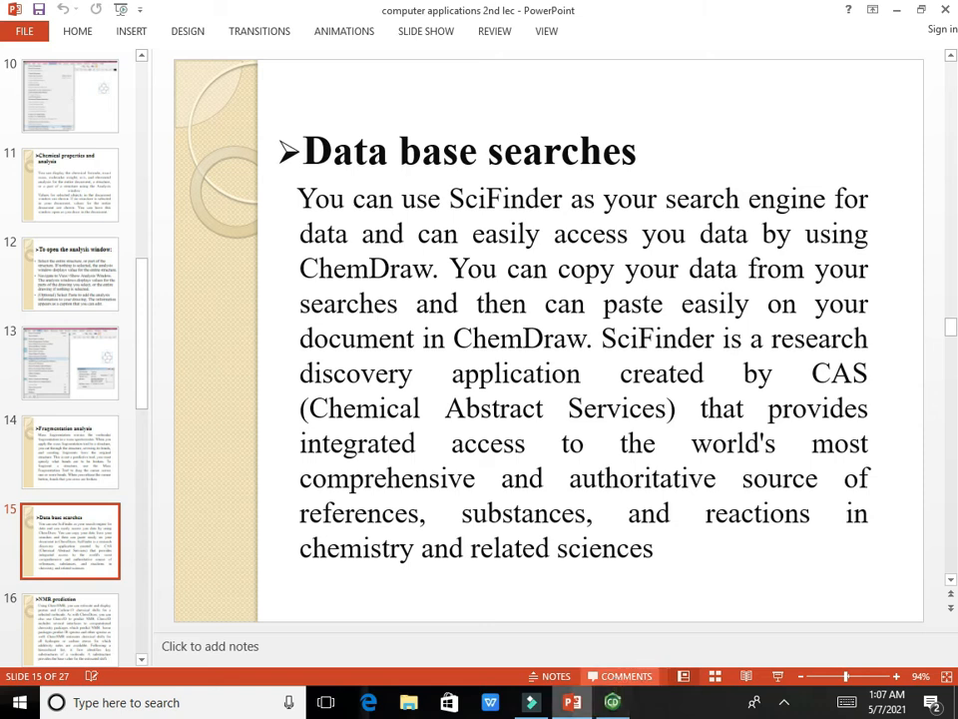
left_click(612, 702)
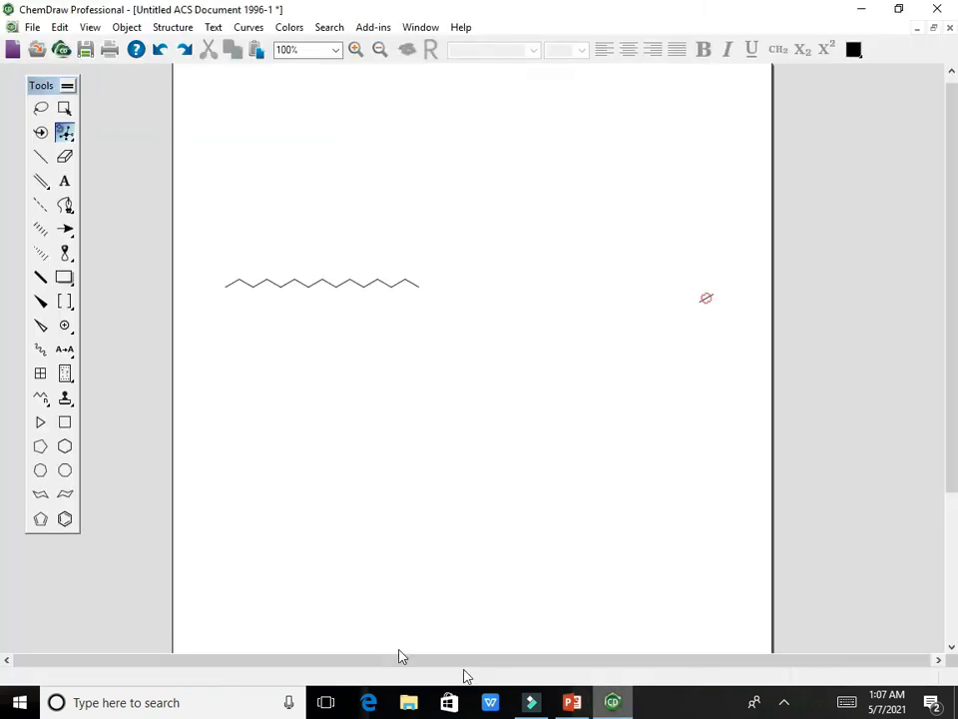
left_click(64, 109)
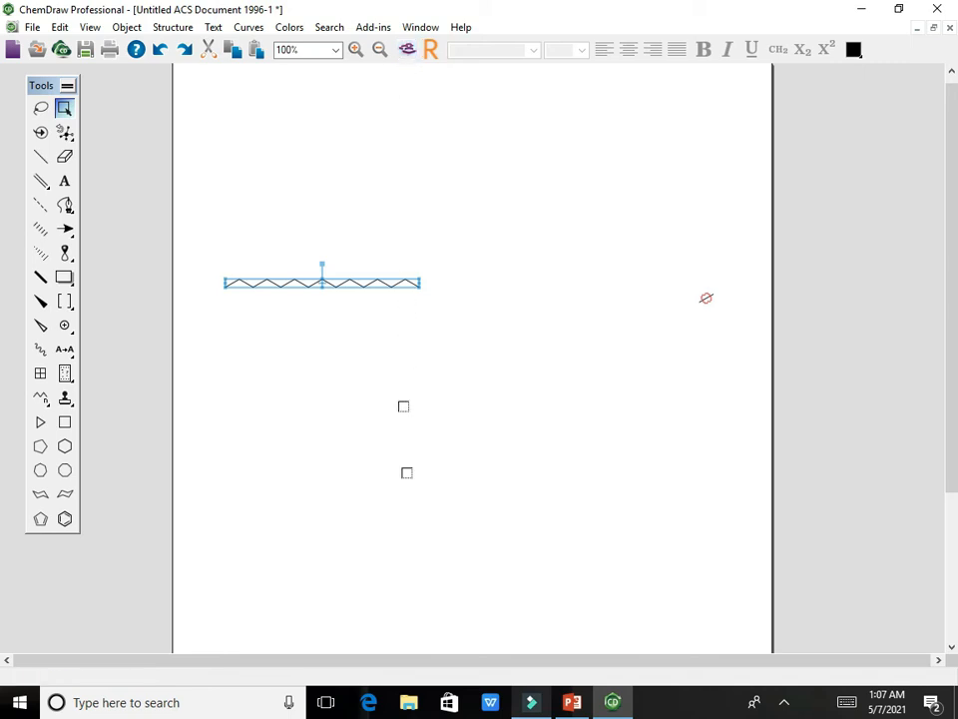
Switch to PowerPoint and review the NMR prediction slide, with a brief look back at the chain in ChemDraw
left_click(578, 703)
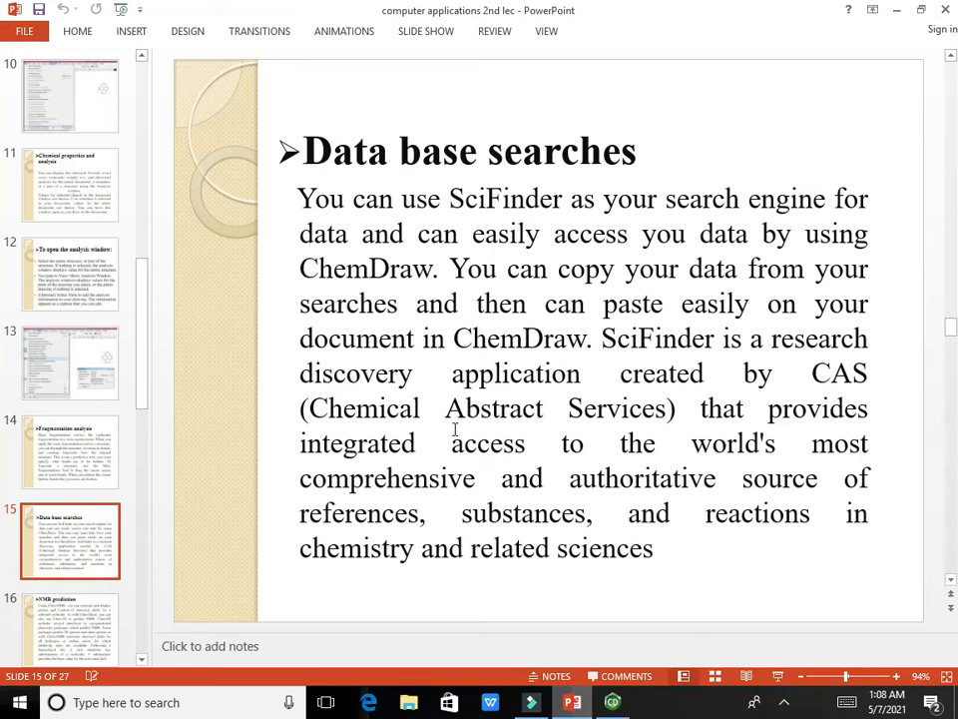
left_click(39, 651)
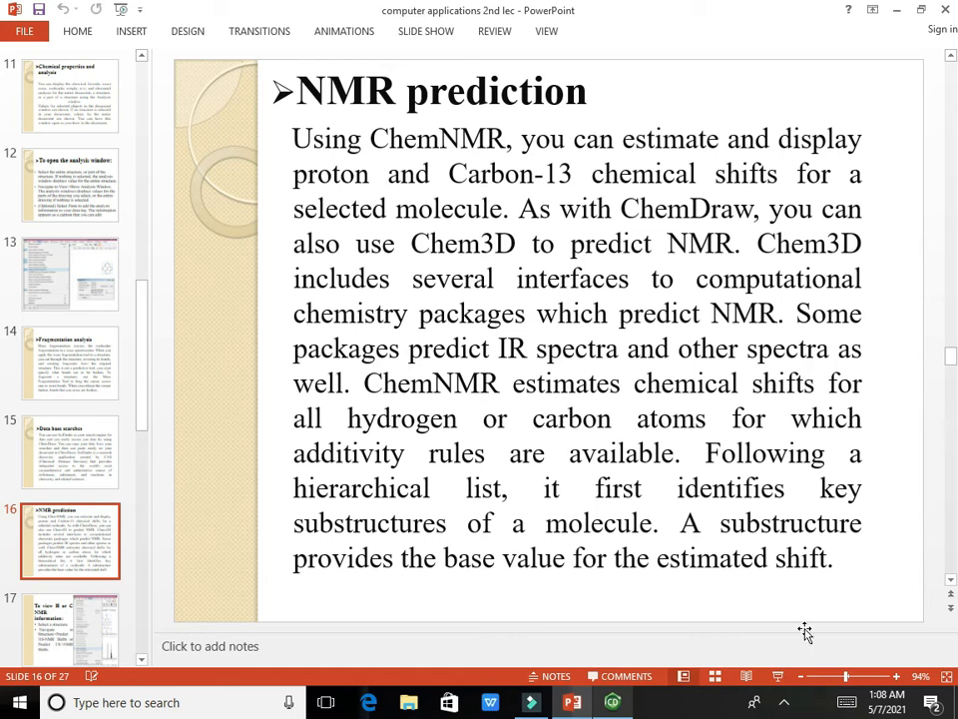
left_click(615, 703)
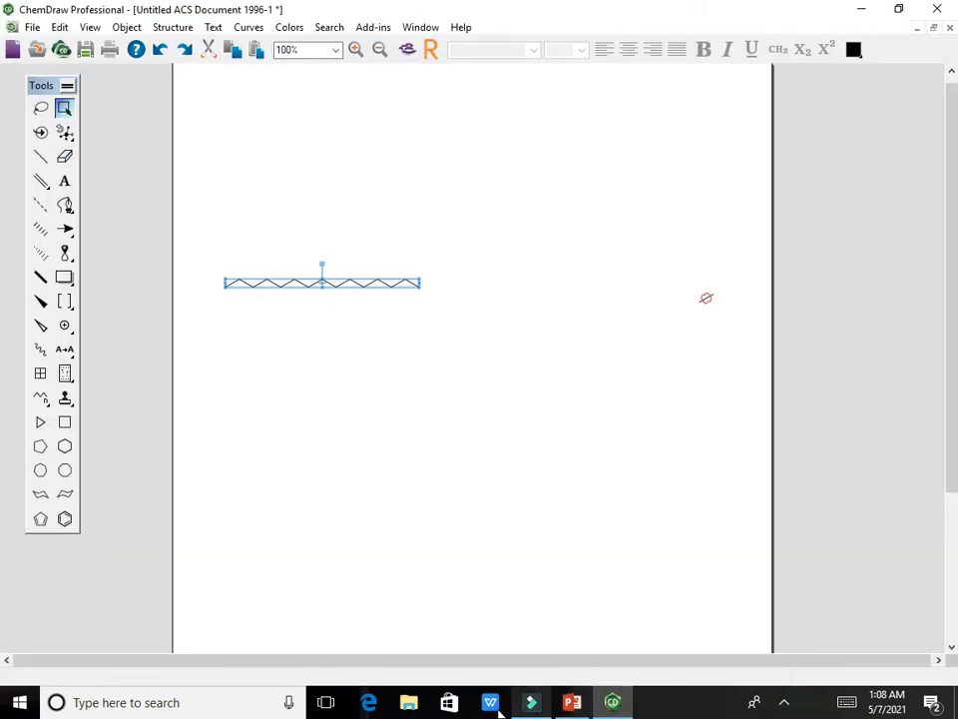
left_click(571, 705)
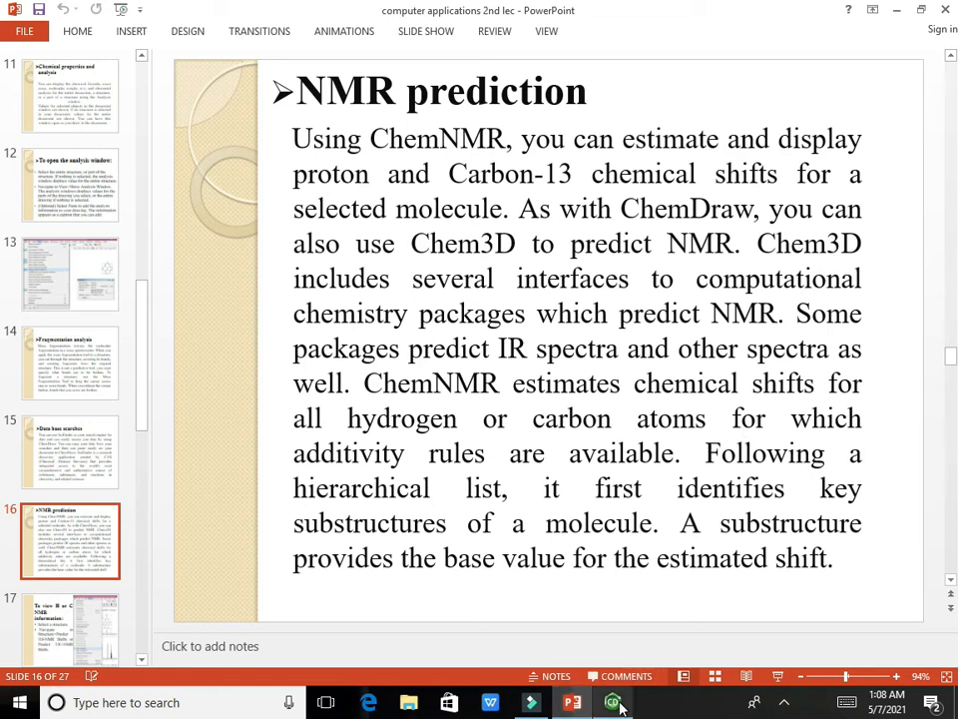
Examine the programs installed in the ChemOffice 2018 folder, including Chem3D 18.0, and return to the NMR prediction slide
left_click(10, 704)
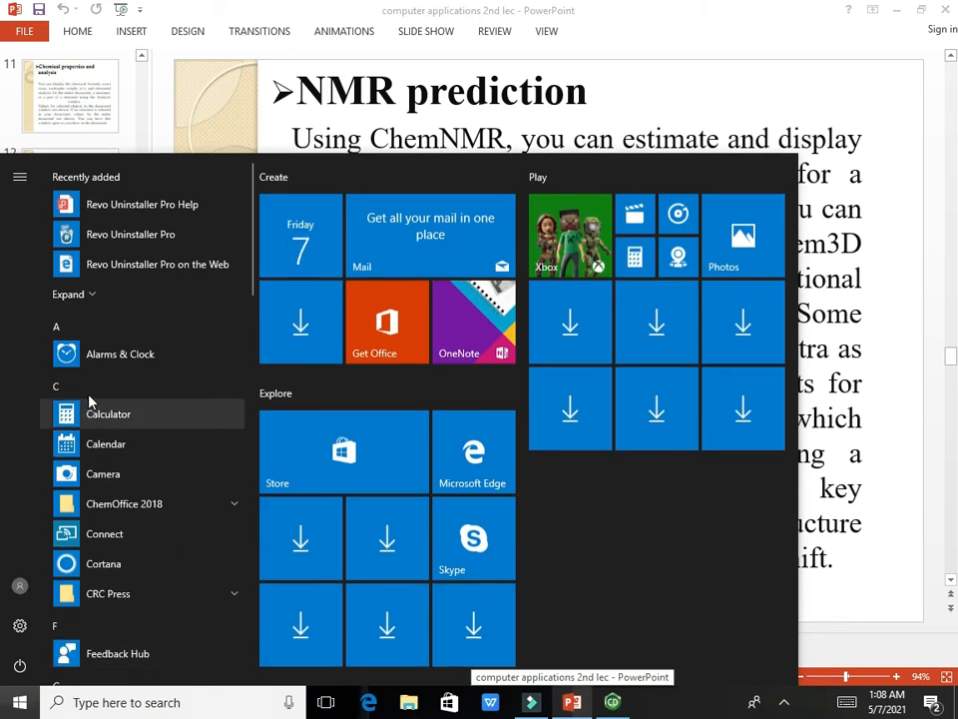
left_click(164, 503)
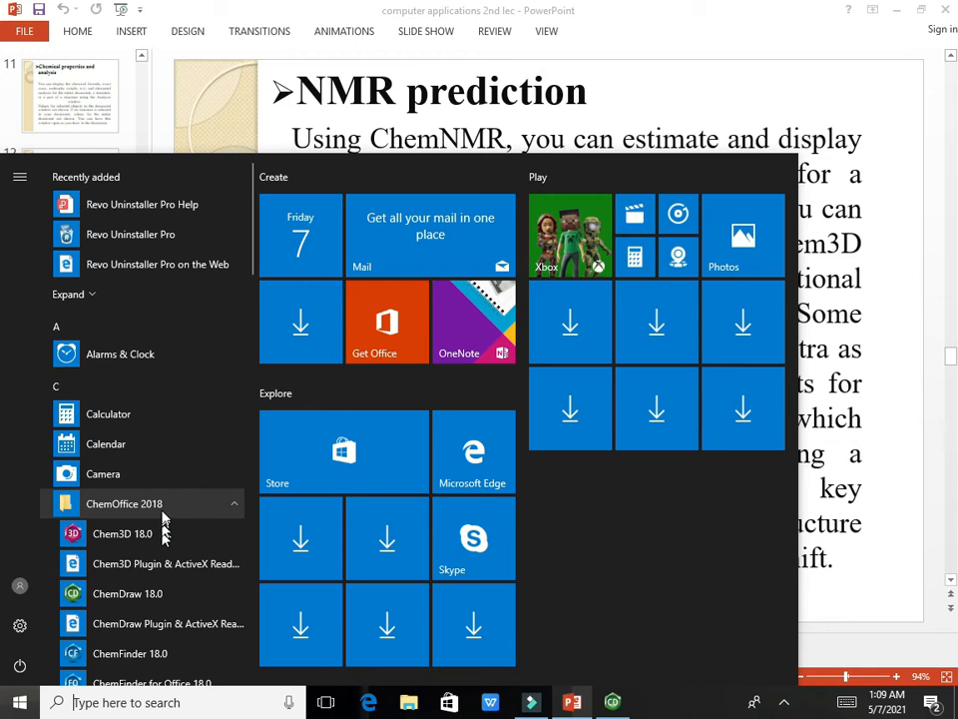
scroll(165, 509, "down", 5)
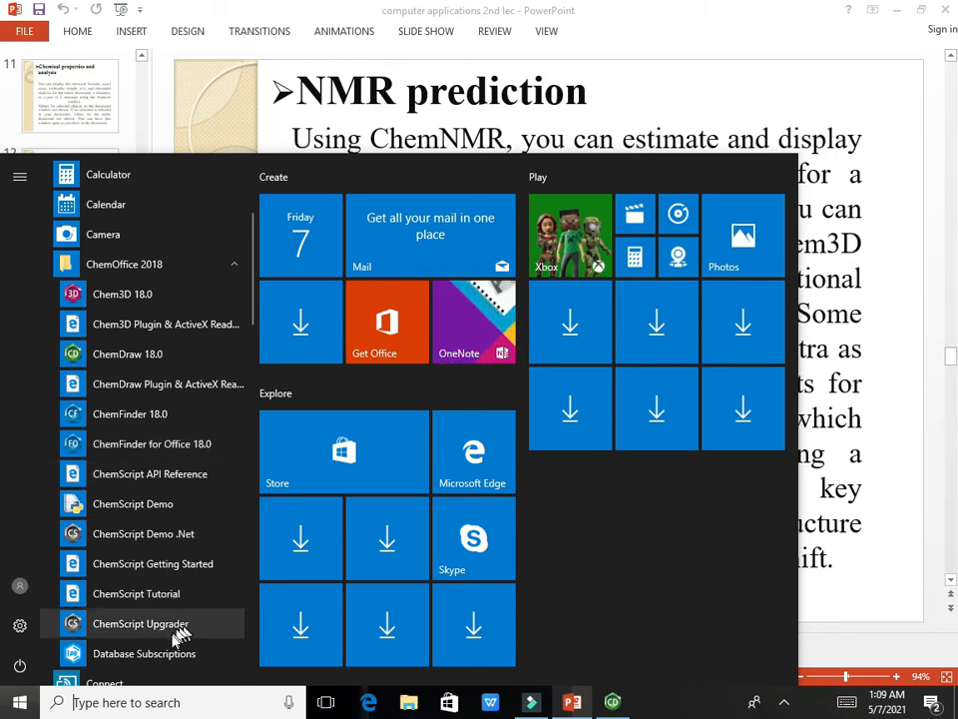
scroll(176, 614, "down", 1)
scroll(169, 569, "down", 2)
scroll(175, 490, "up", 6)
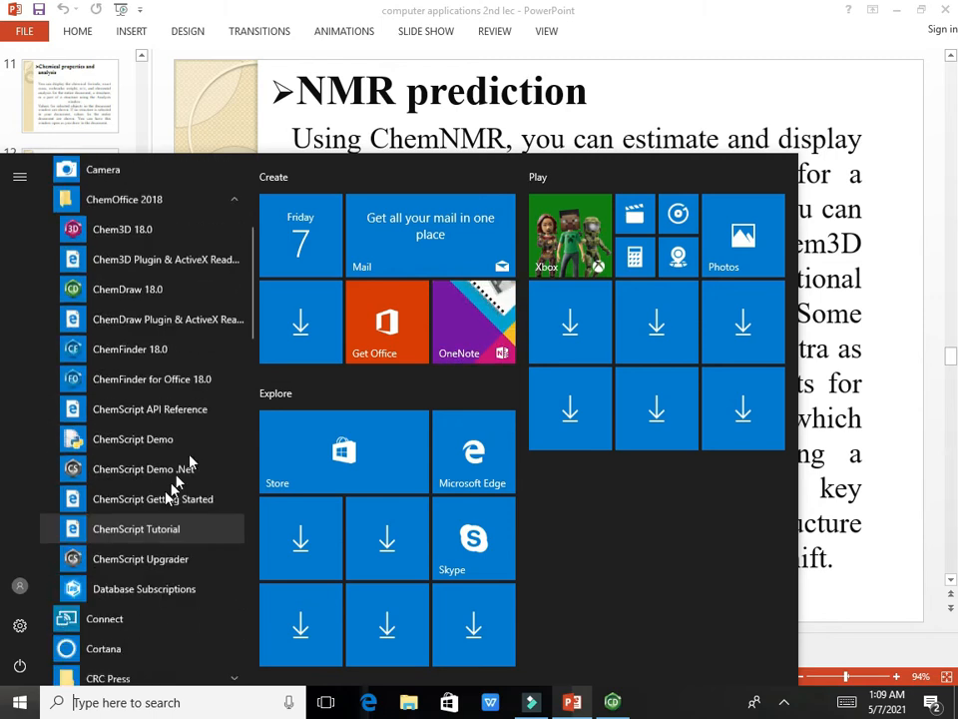
left_click(867, 389)
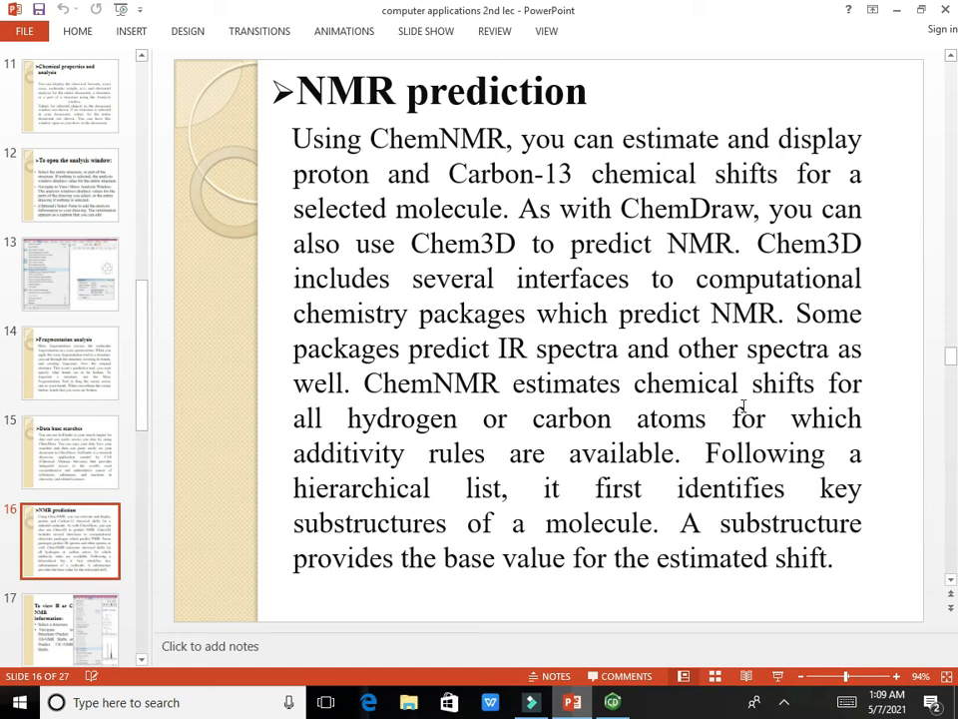
Review the slide on viewing H or C NMR information, and in ChemDraw predict the selected chain's 13C-NMR shifts
left_click(82, 619)
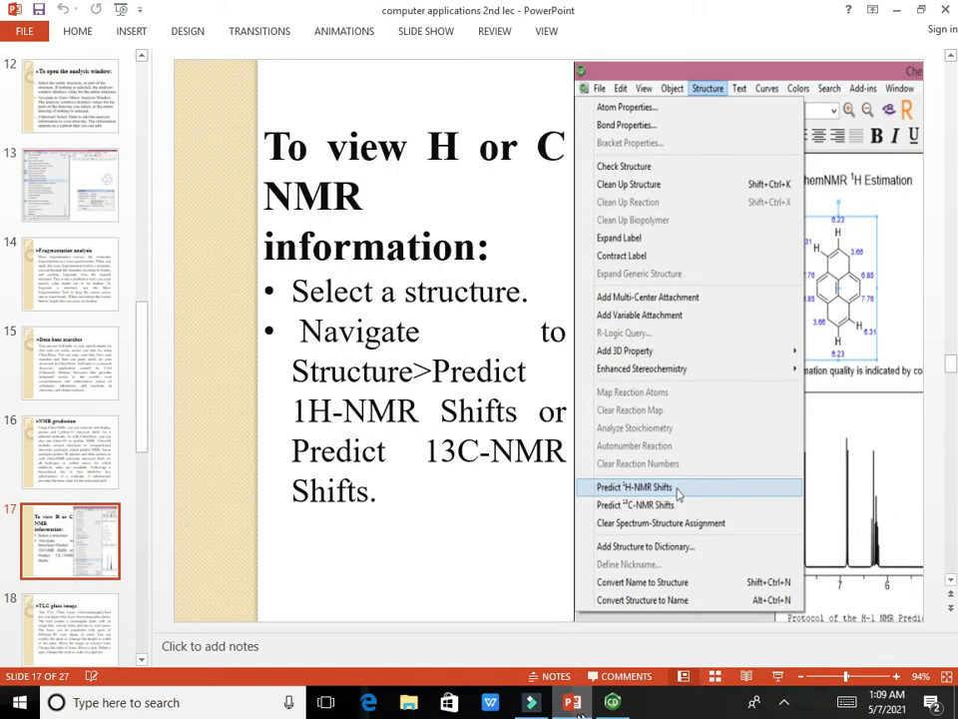
left_click(613, 701)
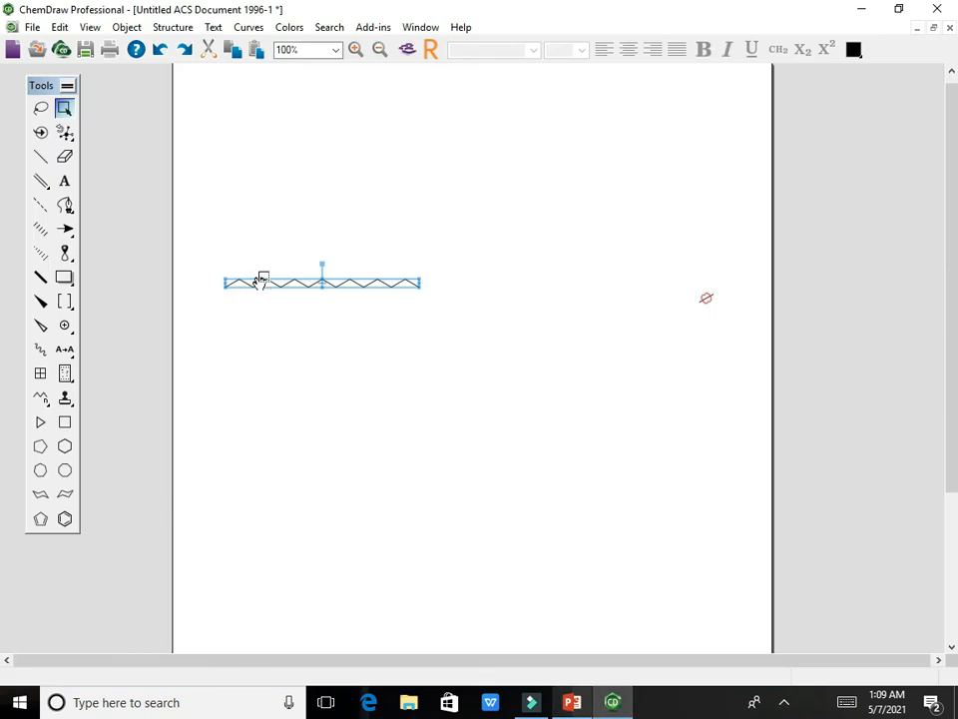
left_click(176, 28)
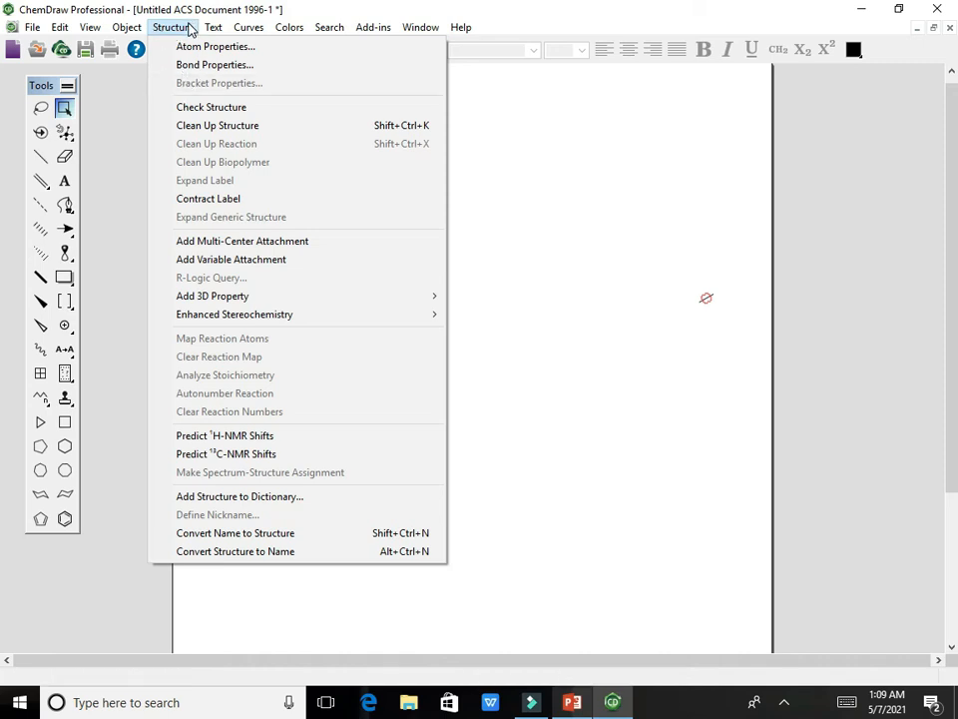
left_click(245, 460)
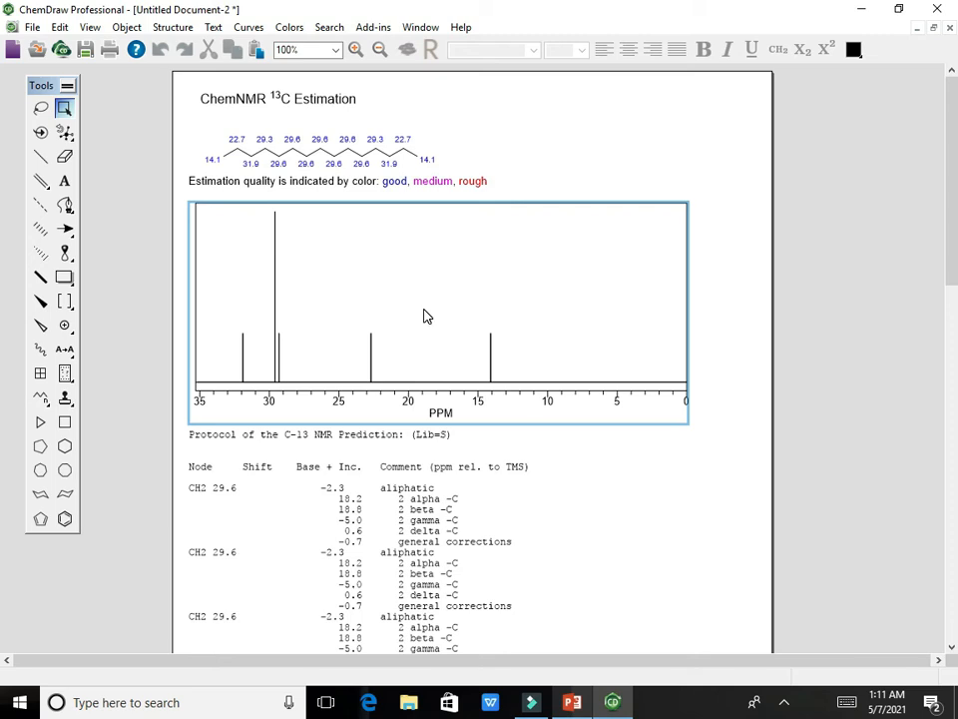
Switch to PowerPoint to review the TLC plate image slide, and return to the 13C estimation in ChemDraw
left_click(573, 702)
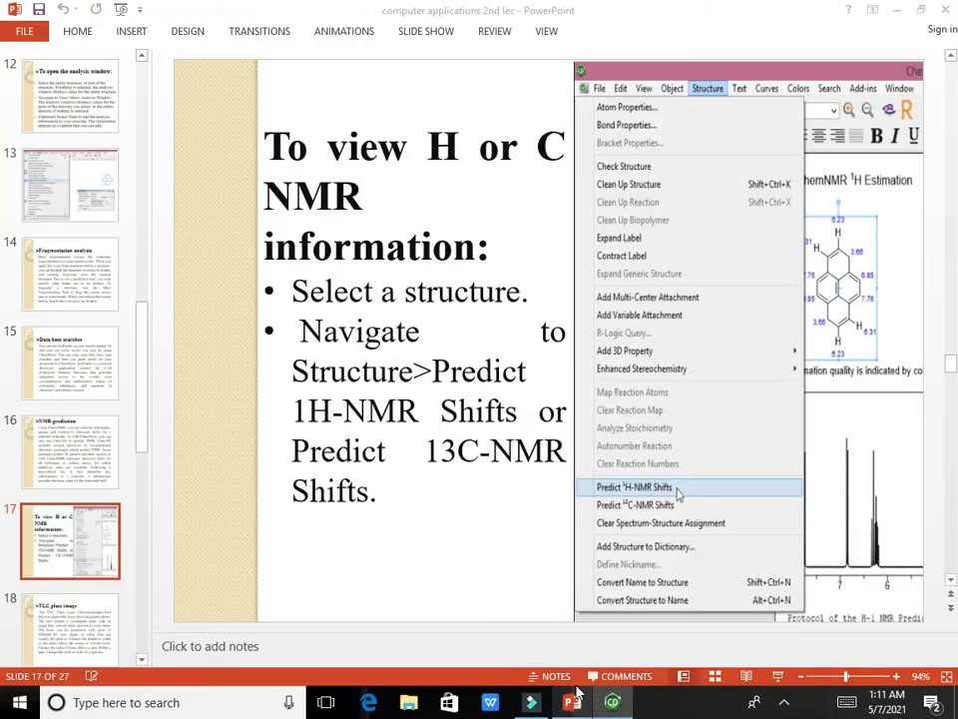
left_click(94, 604)
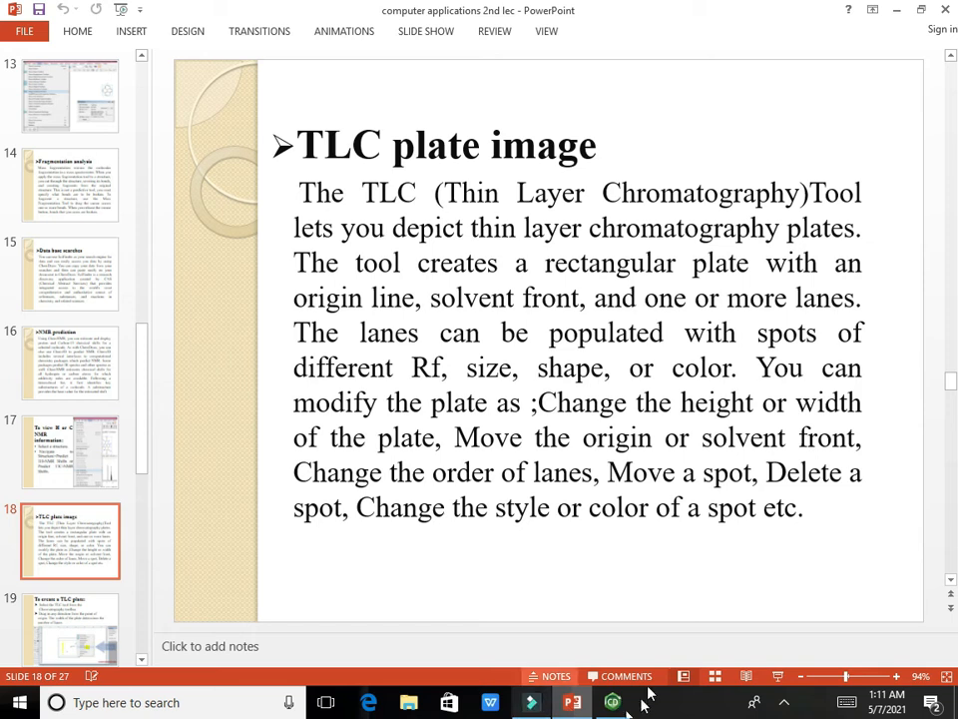
left_click(611, 702)
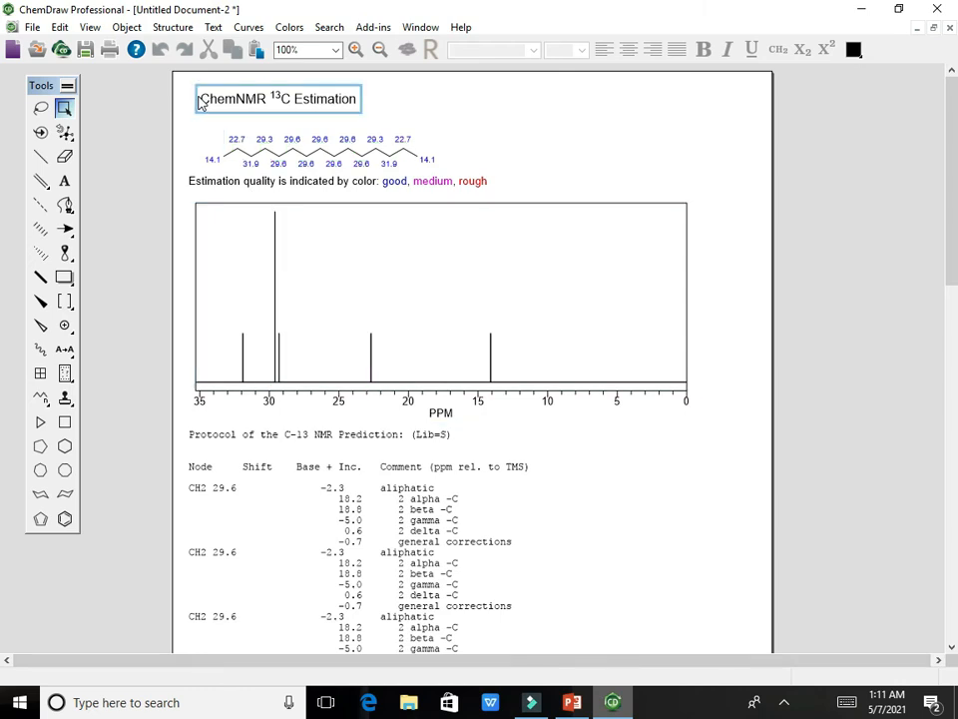
Clear the 13C-NMR estimation from the page and draw a tall, narrow TLC plate
double_click(63, 107)
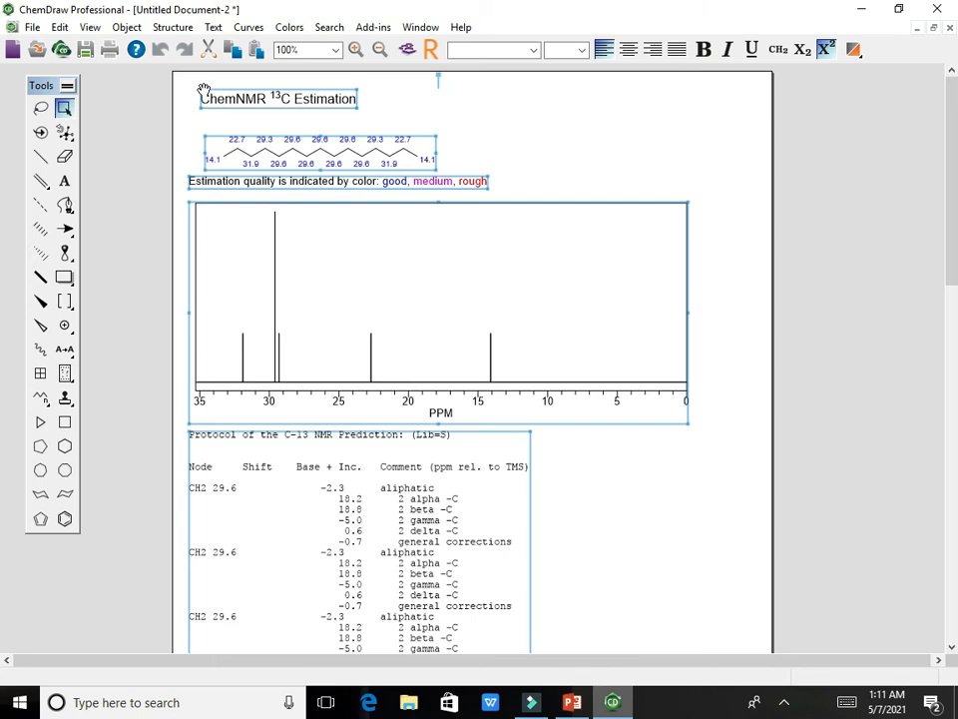
key("Delete")
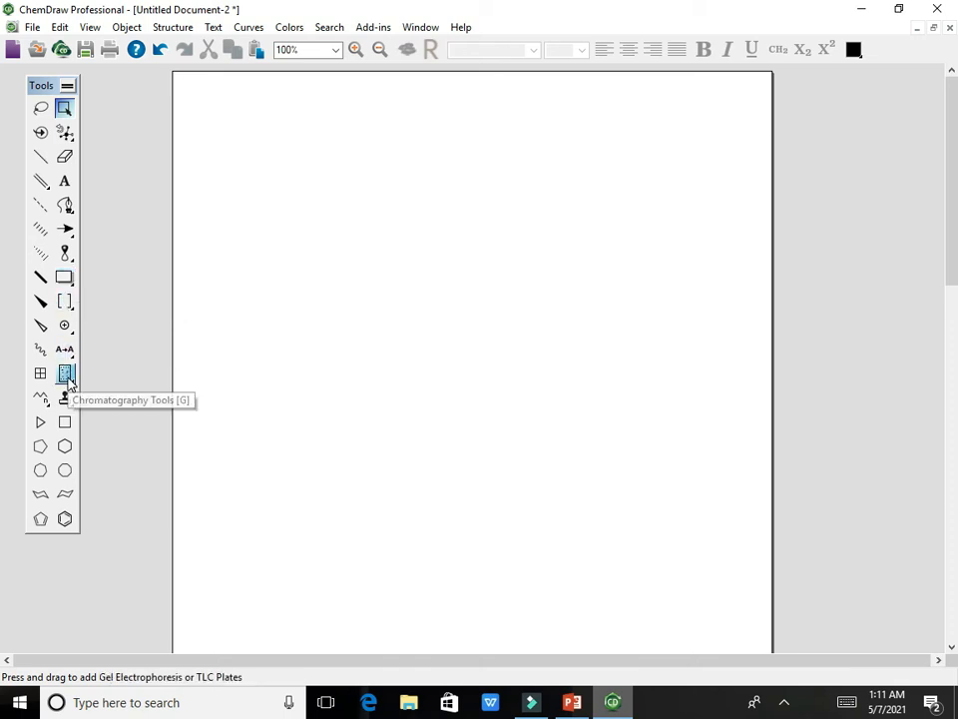
left_click_drag(68, 384, 92, 389)
left_click_drag(294, 219, 734, 468)
left_click_drag(733, 467, 735, 468)
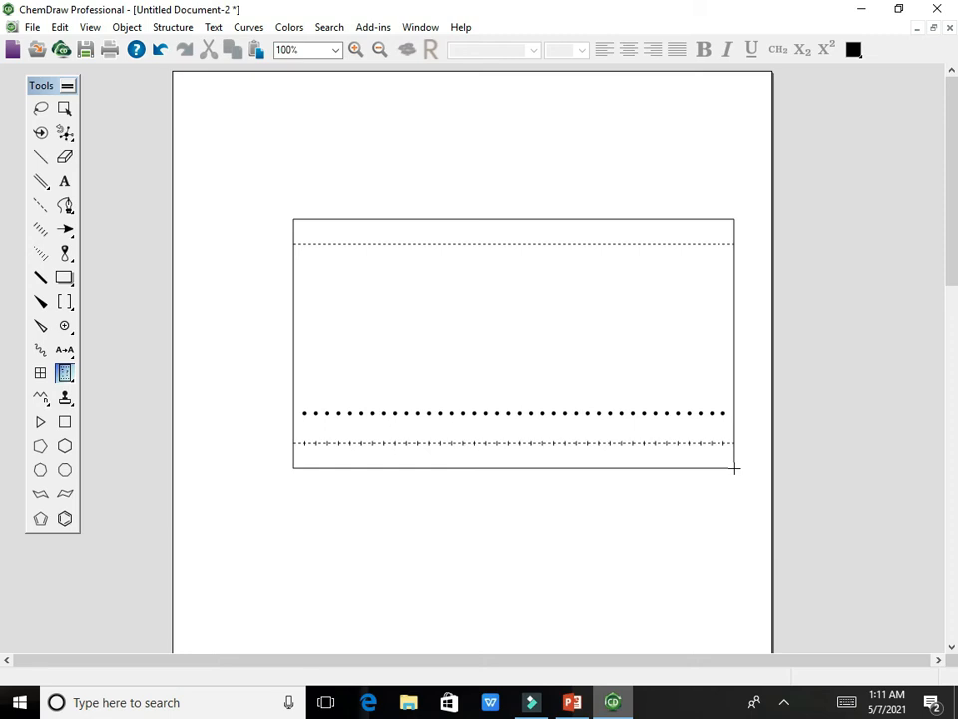
left_click_drag(735, 468, 396, 472)
Delete the spots from all lanes of the TLC plate
right_click(396, 472)
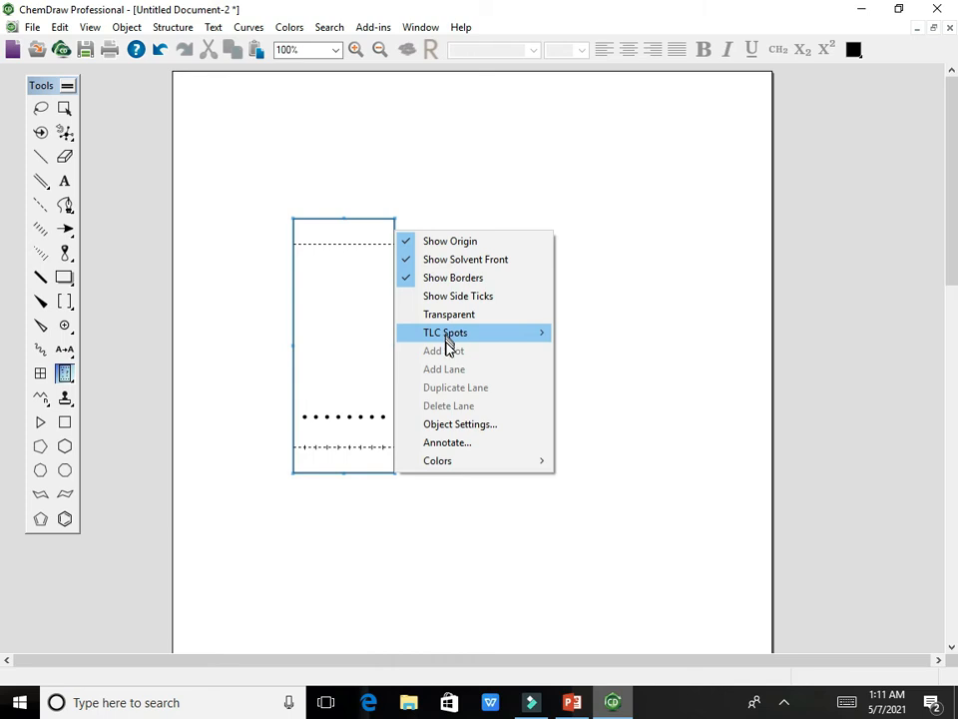
mouse_move(477, 340)
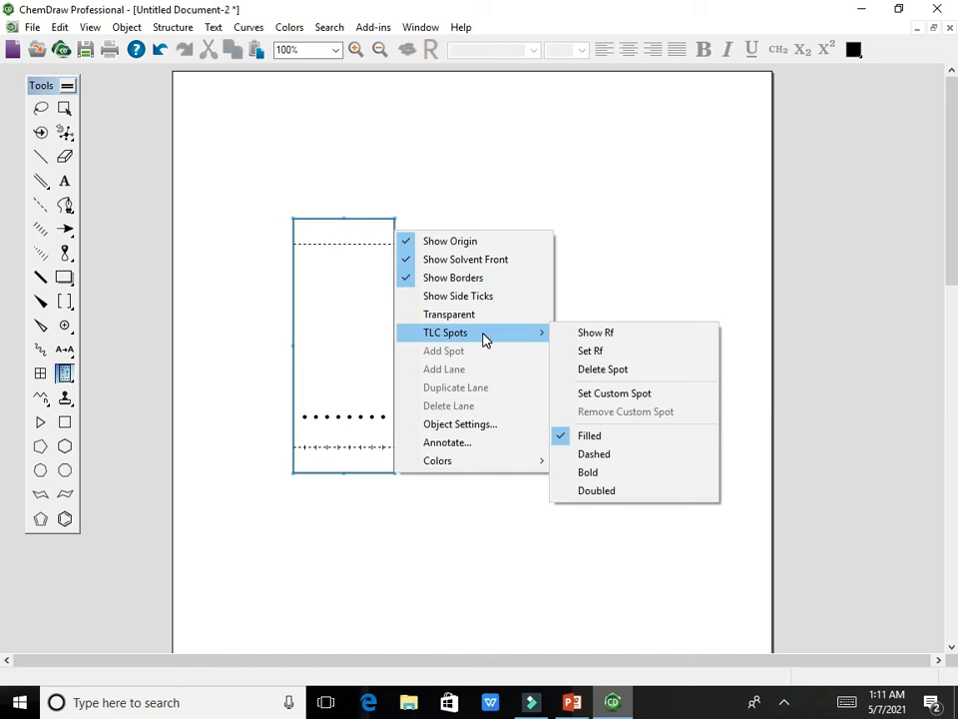
left_click(612, 373)
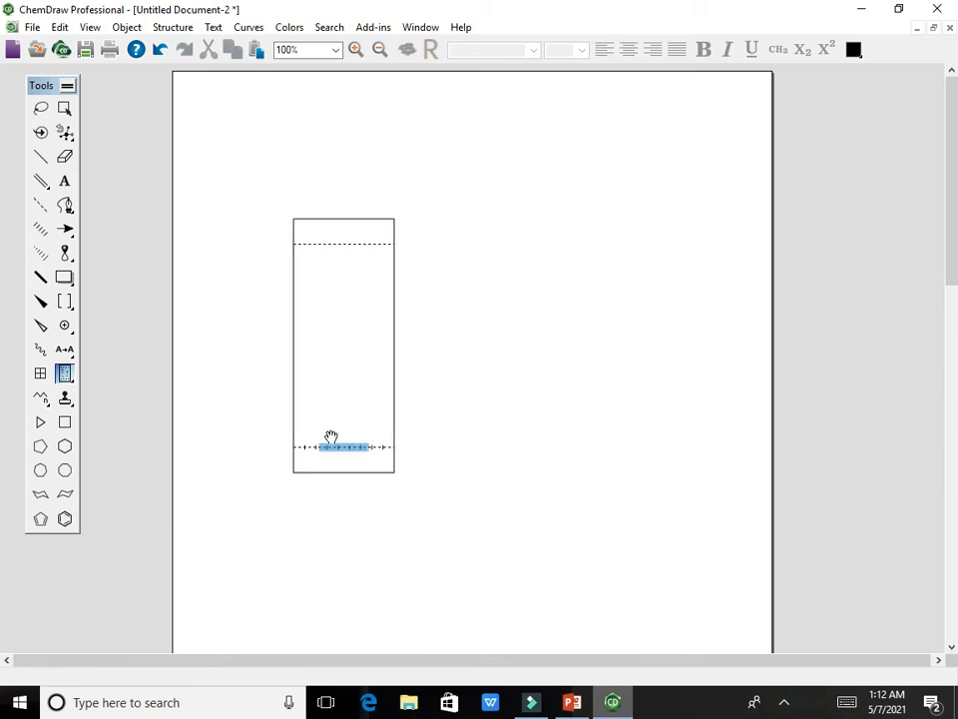
left_click(308, 432)
left_click(312, 431)
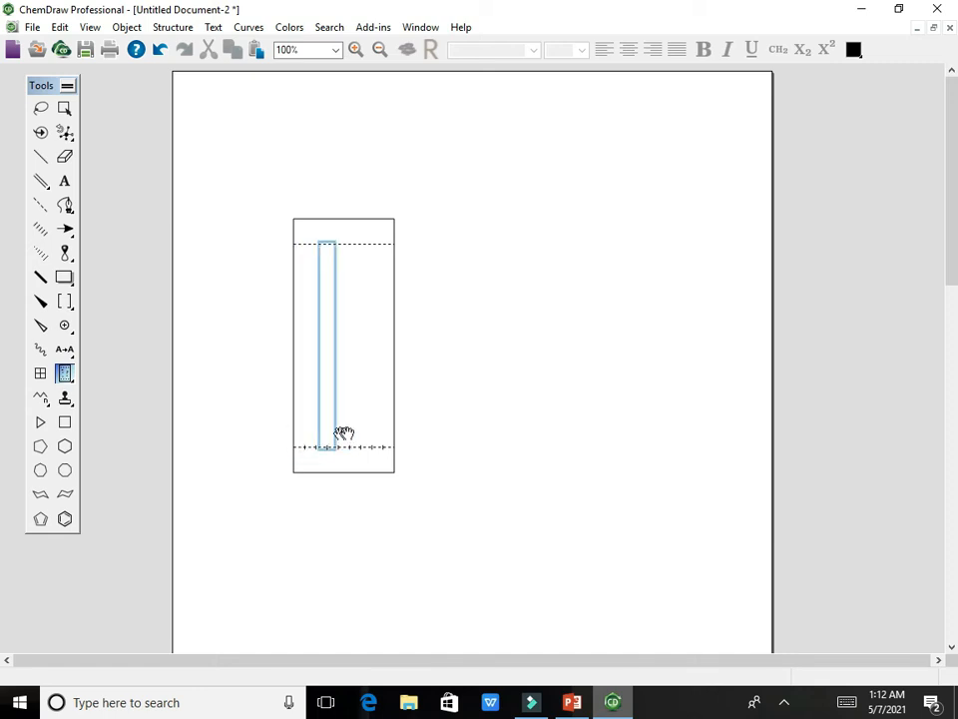
left_click(356, 312)
left_click(368, 326)
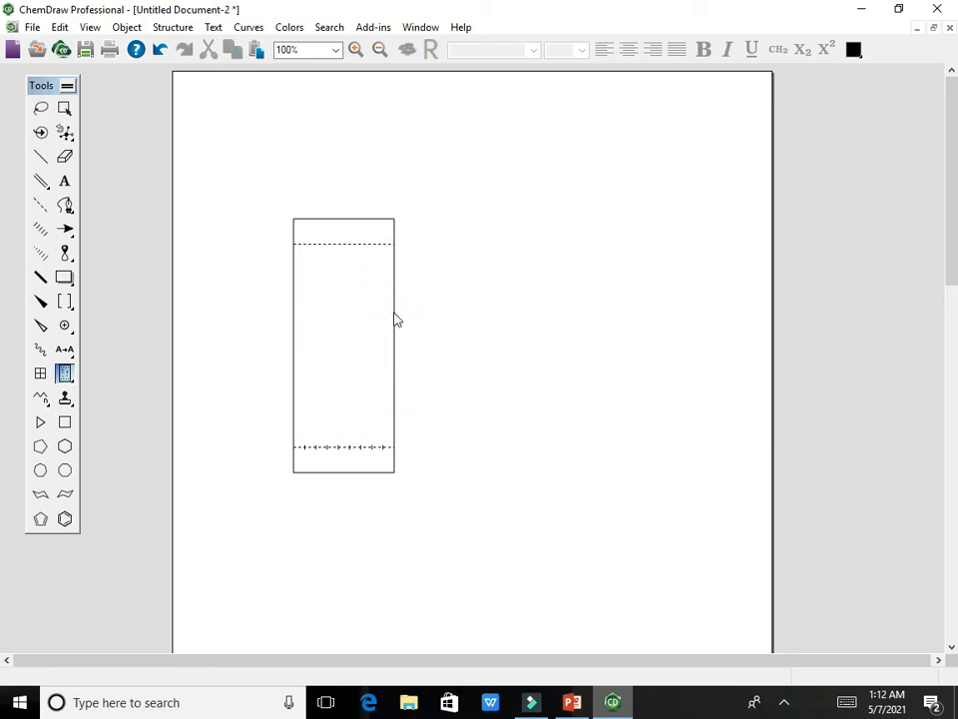
left_click(393, 313)
left_click(635, 245)
left_click(385, 467)
Draw a second, wider TLC plate and move it to the right of the first plate
left_click(64, 107)
left_click_drag(226, 182, 450, 434)
left_click_drag(457, 360, 392, 392)
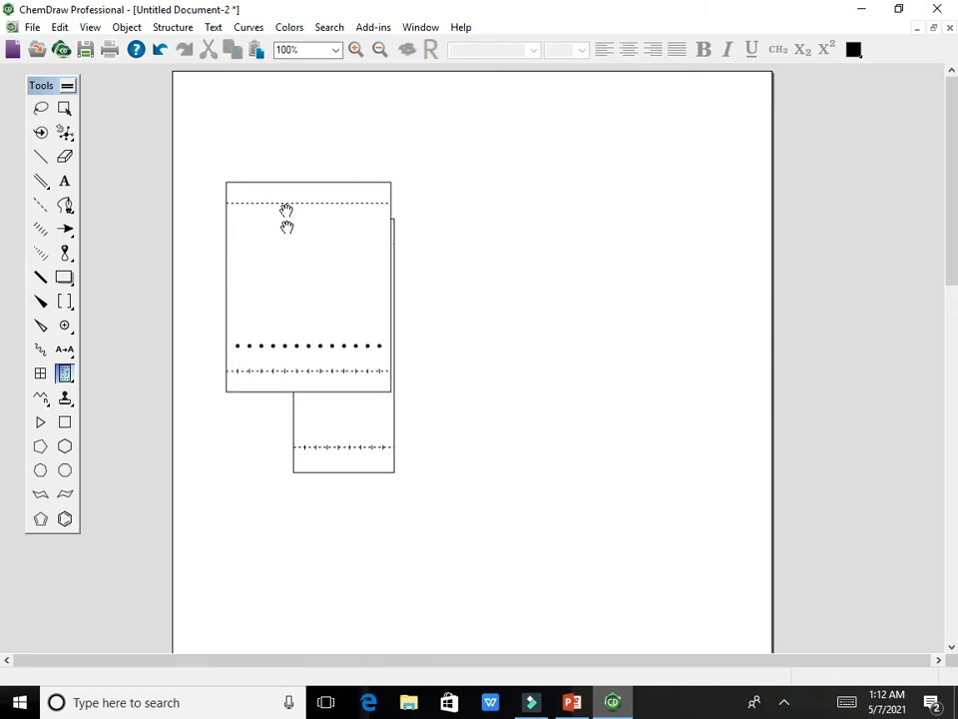
left_click(64, 106)
left_click_drag(260, 183, 547, 189)
left_click(607, 263)
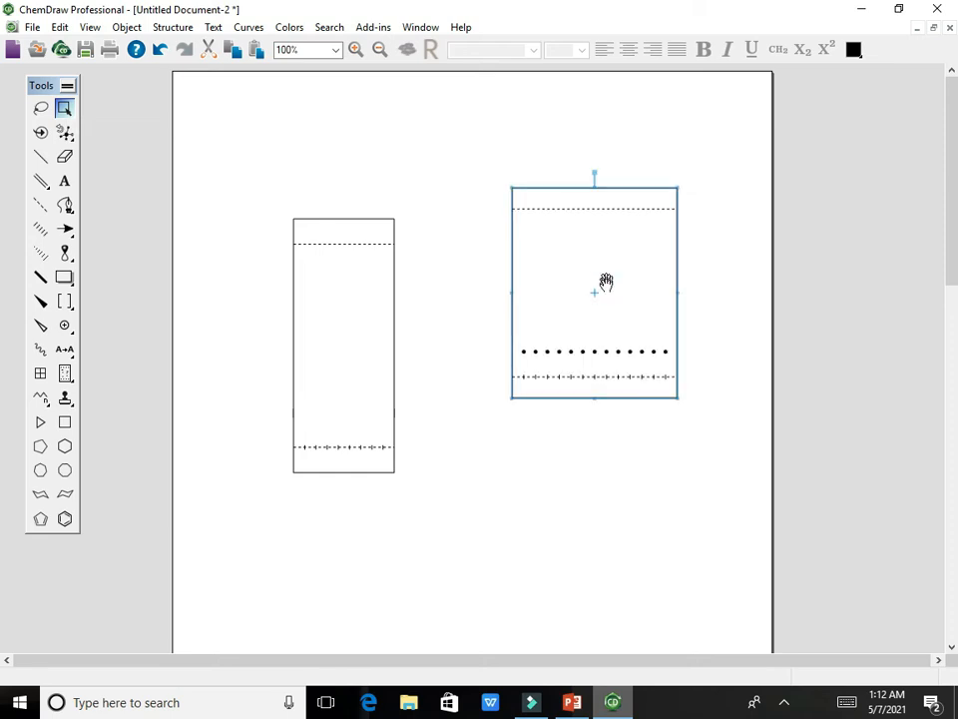
left_click(597, 298)
Draw a gel electrophoresis plate with three lanes below the wider TLC plate
left_click(66, 377)
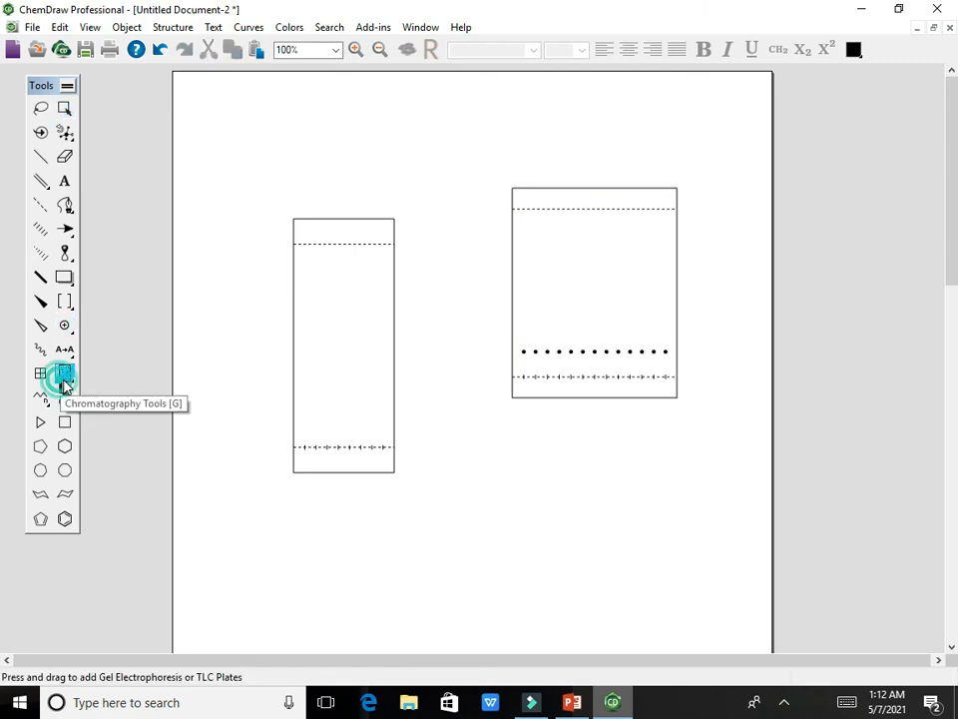
left_click_drag(64, 376, 115, 389)
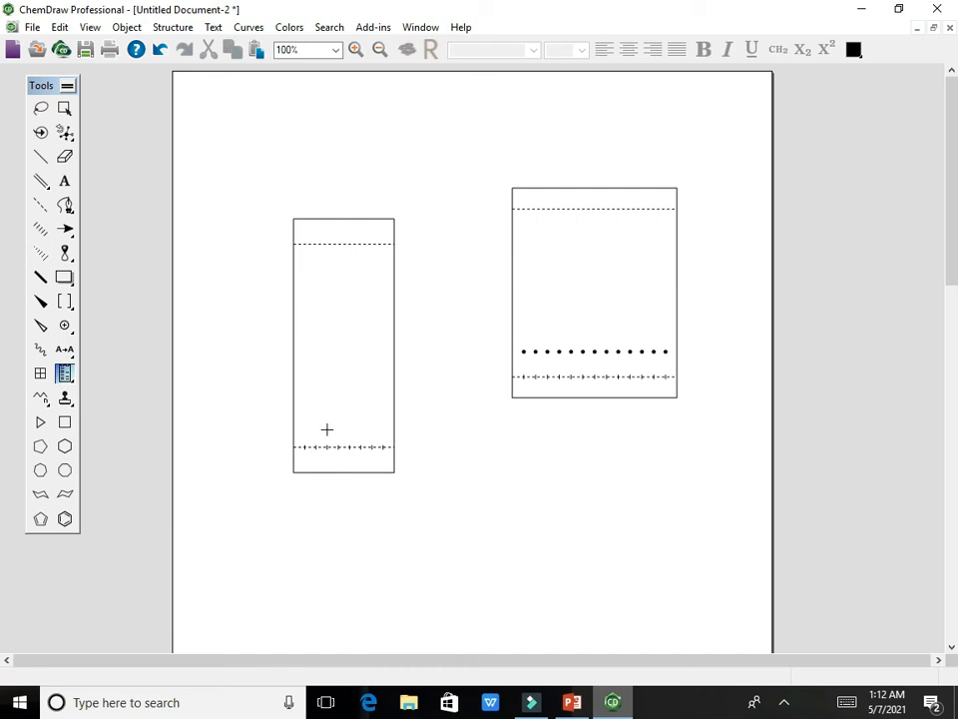
left_click_drag(481, 420, 686, 603)
left_click_drag(539, 568, 537, 486)
mouse_move(614, 456)
left_mouse_down()
mouse_move(510, 454)
mouse_move(536, 472)
mouse_move(544, 457)
left_mouse_up()
left_click(541, 293)
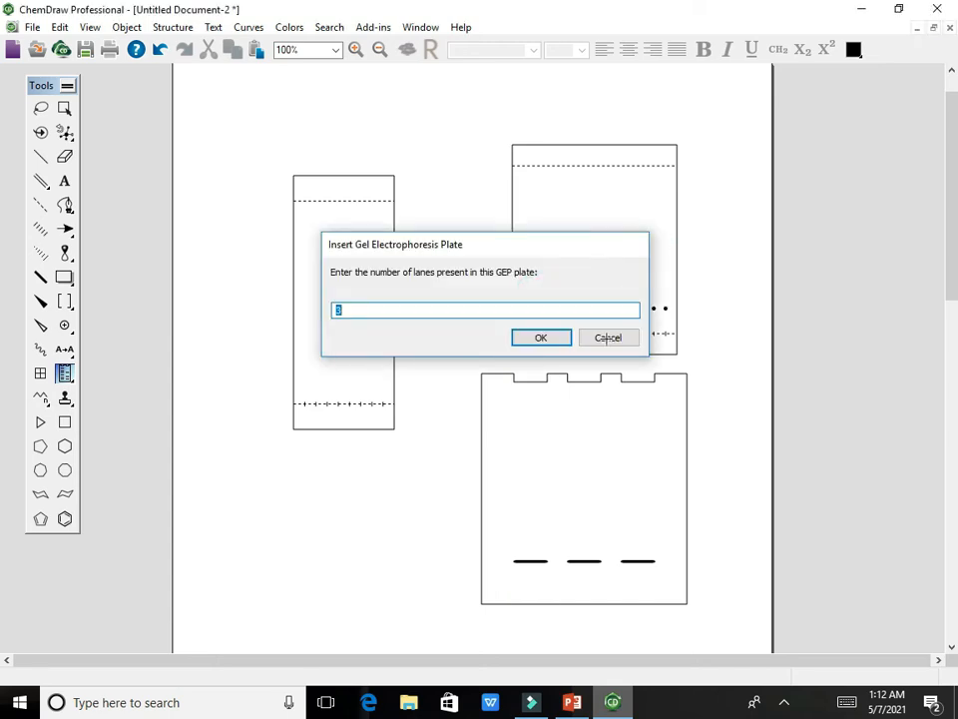
left_click(606, 337)
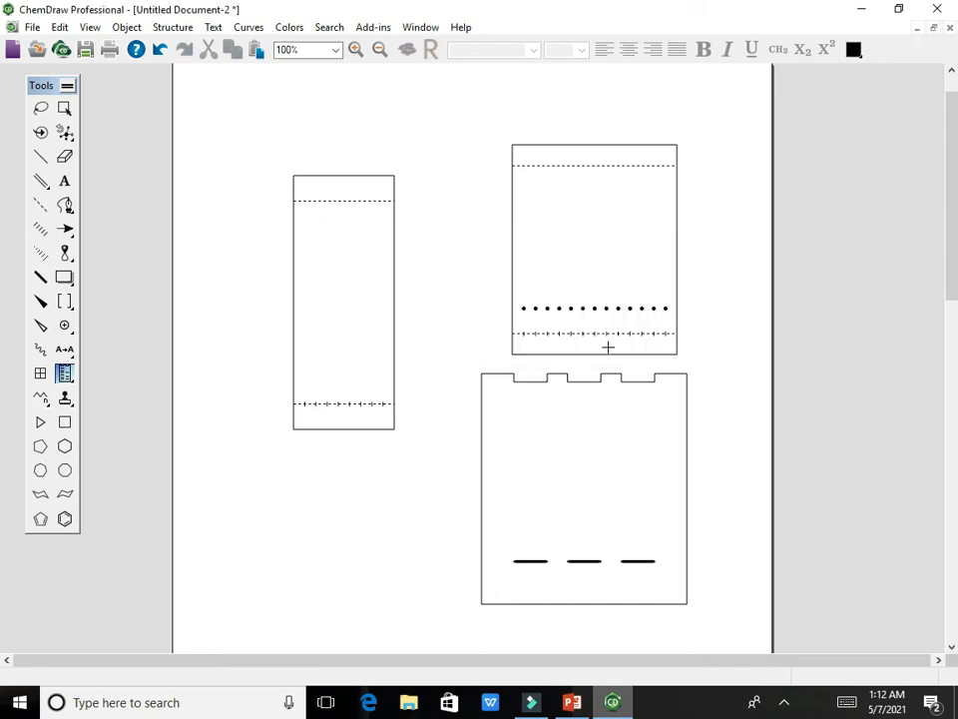
left_click(548, 313)
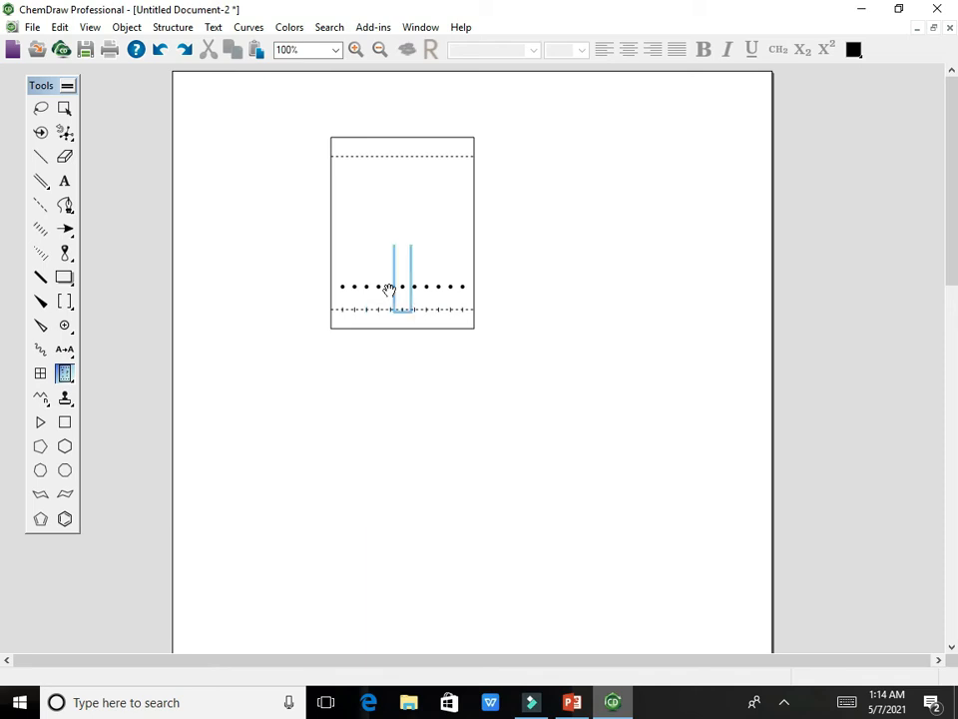
Set the retention factor of the spot in the TLC plate's fourth lane to 0.5
right_click(381, 294)
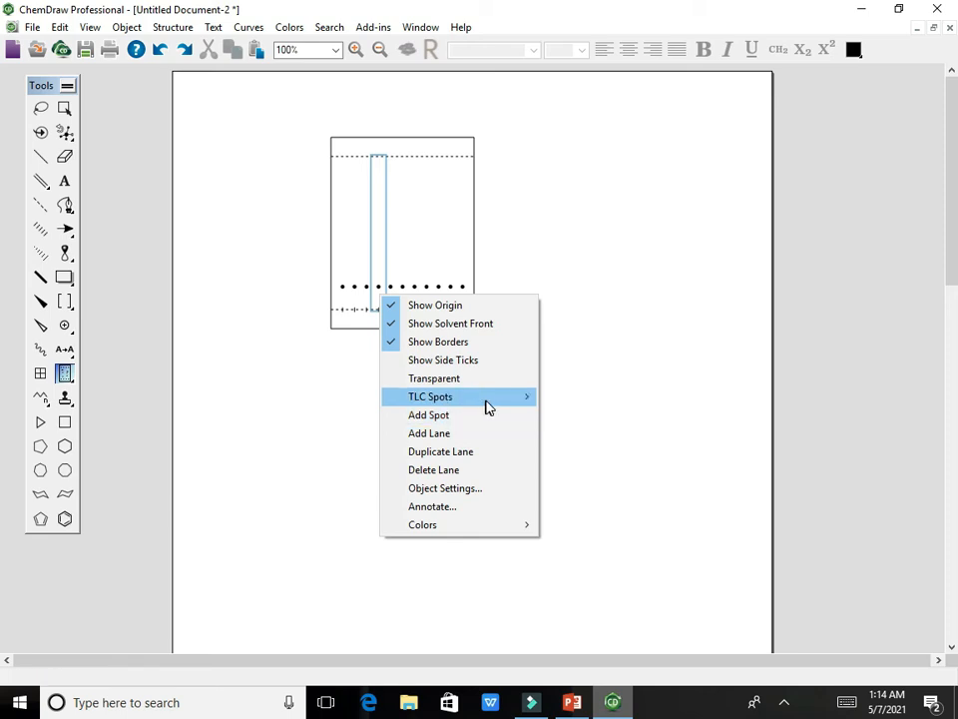
mouse_move(498, 404)
left_click(569, 414)
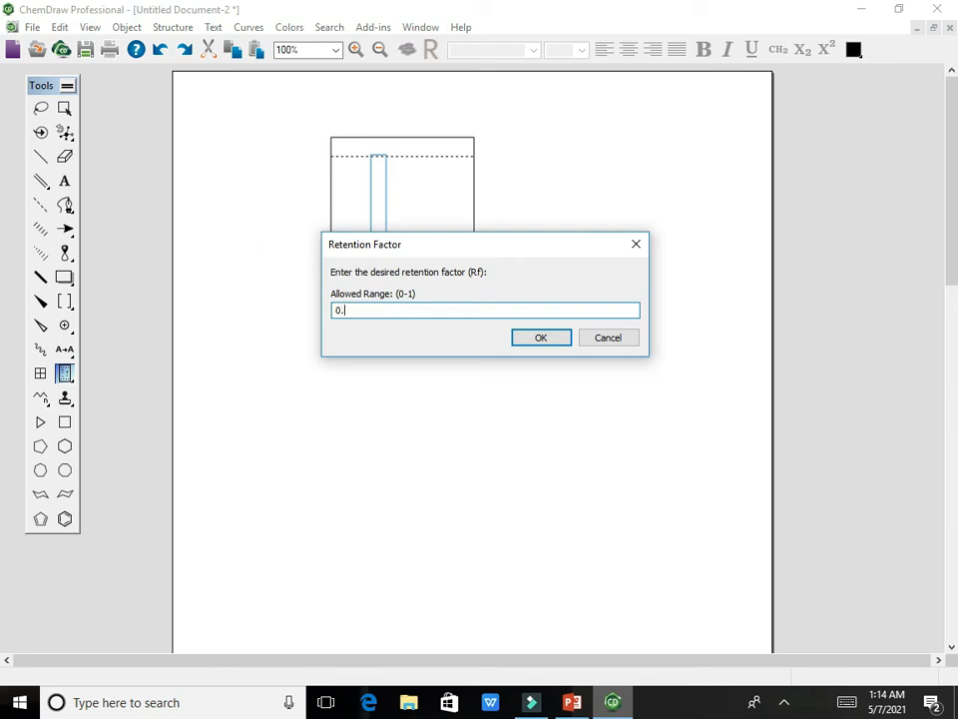
type("0.5")
left_click(544, 338)
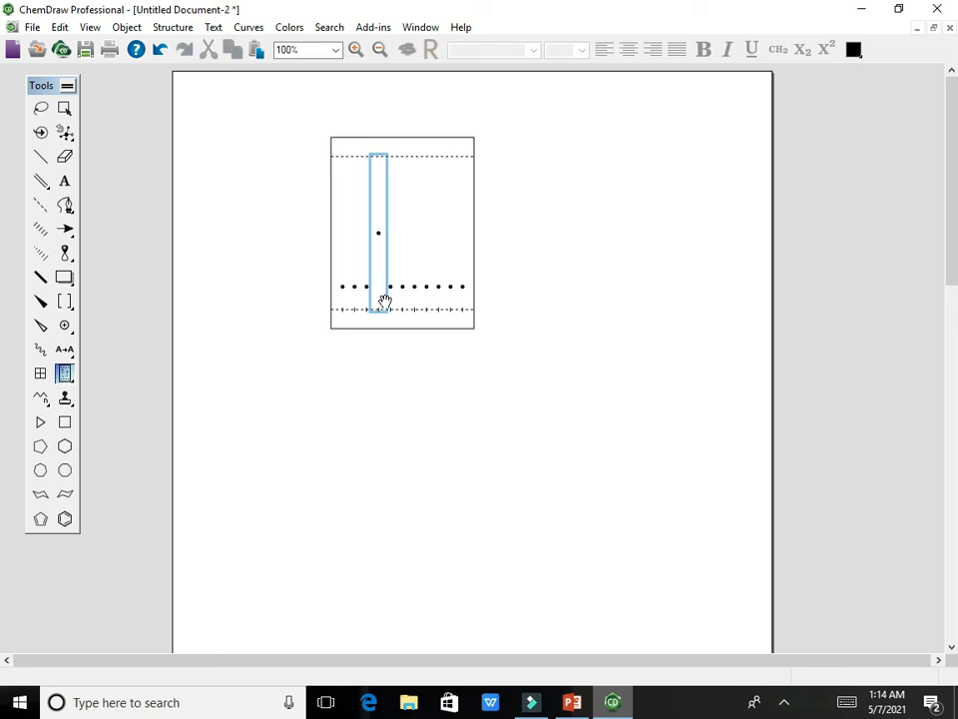
Show the Rf value of the spot in the TLC plate's sixth lane
left_click(403, 289)
right_click(412, 297)
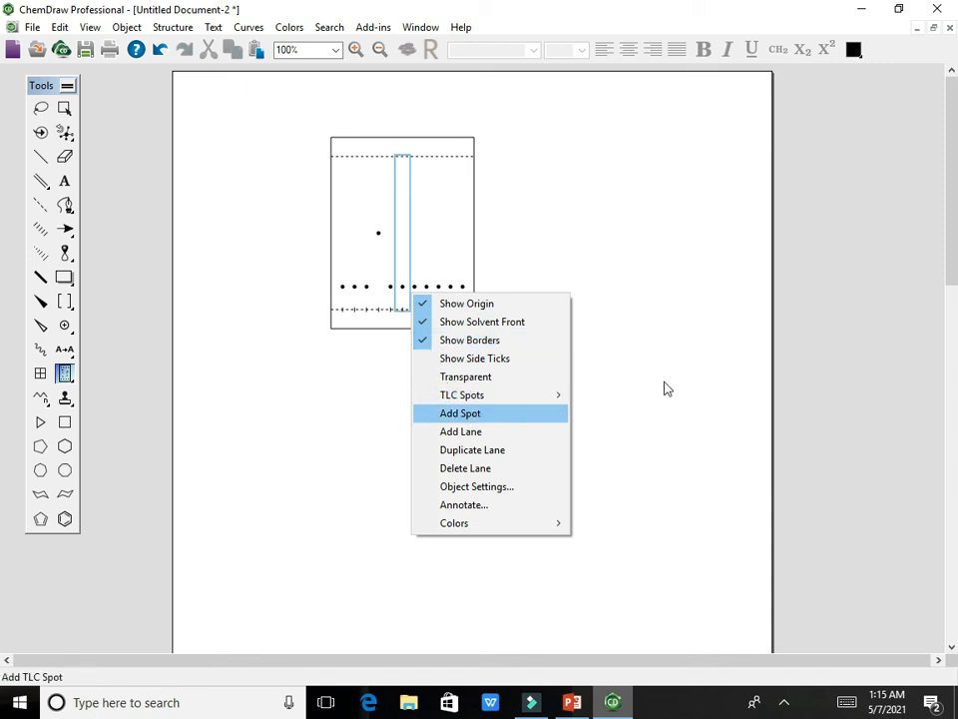
left_click(557, 394)
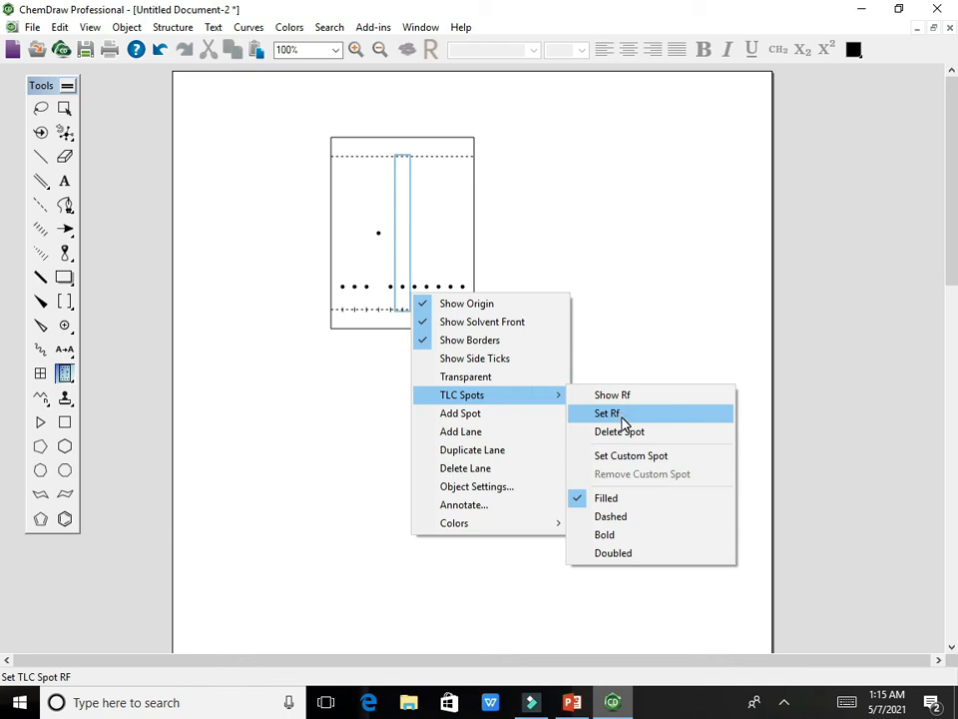
left_click(619, 394)
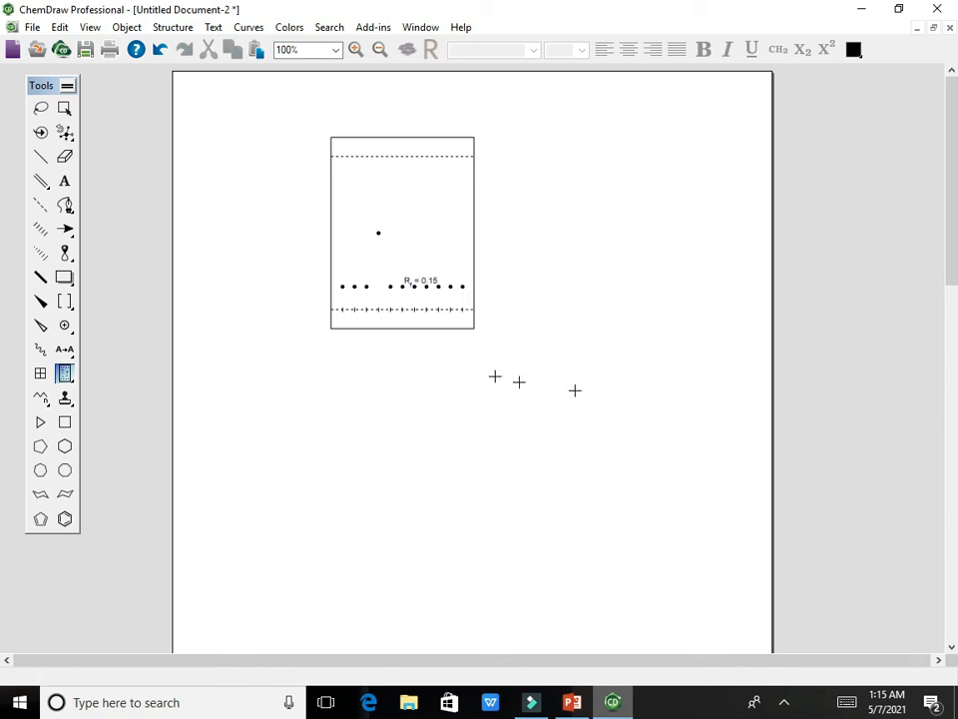
Show the Rf value of the raised spot in the fourth lane and add a second spot low in that lane
left_click(379, 237)
right_click(381, 240)
left_click(376, 231)
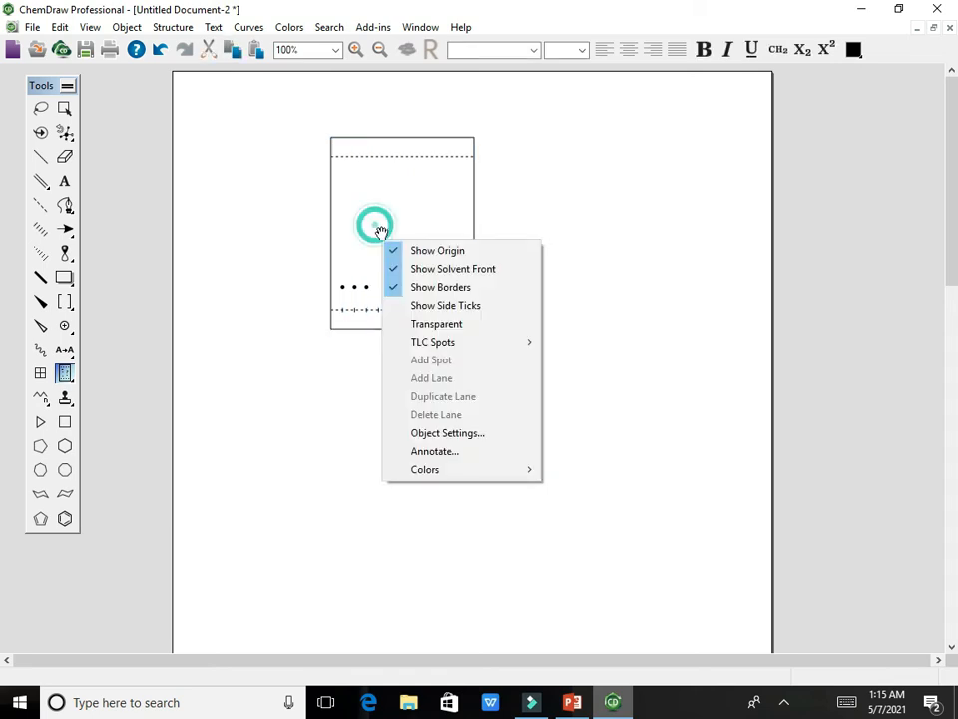
right_click(382, 241)
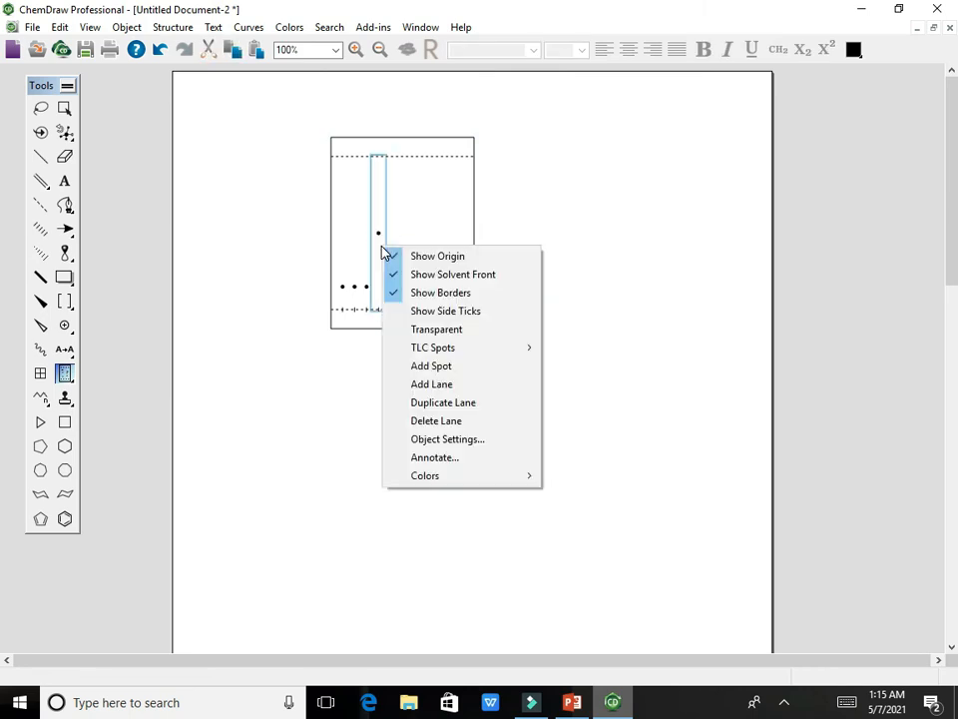
mouse_move(489, 355)
left_click(559, 350)
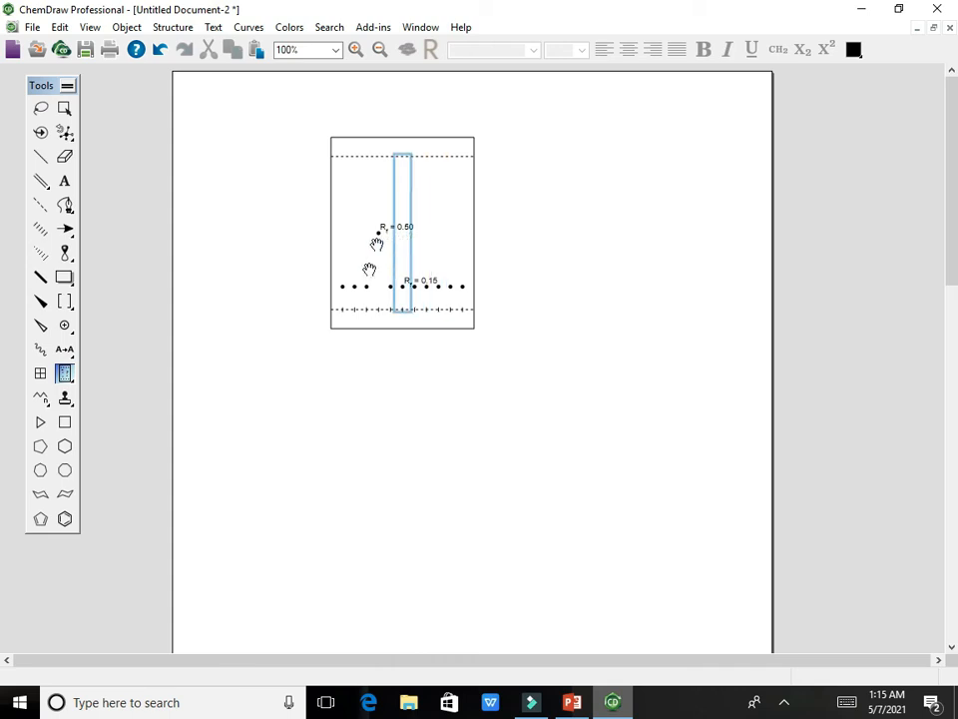
right_click(378, 296)
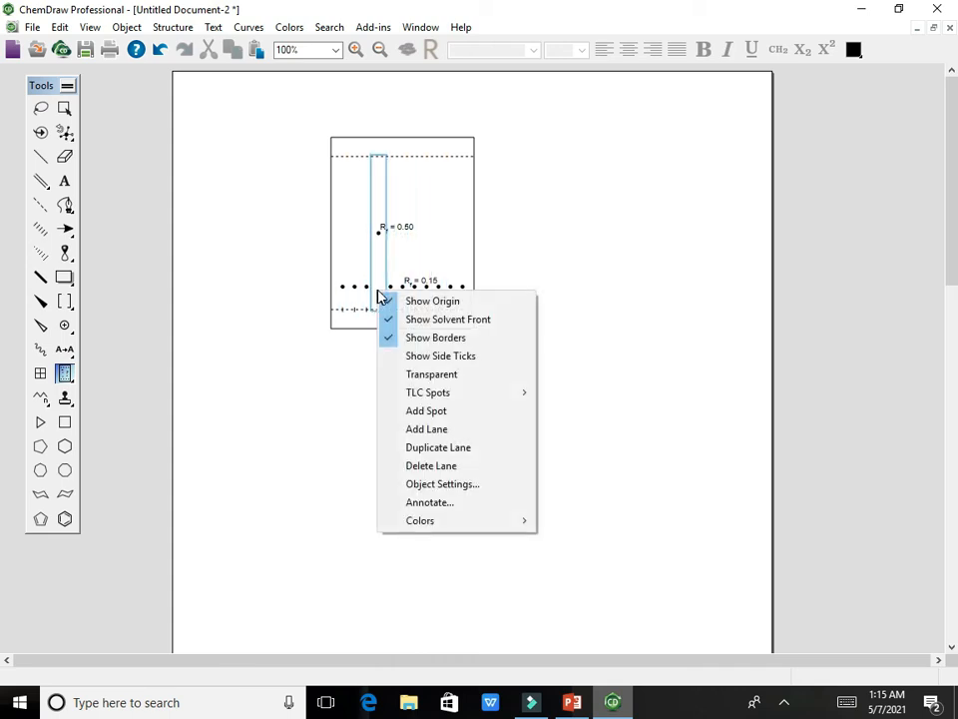
left_click(430, 414)
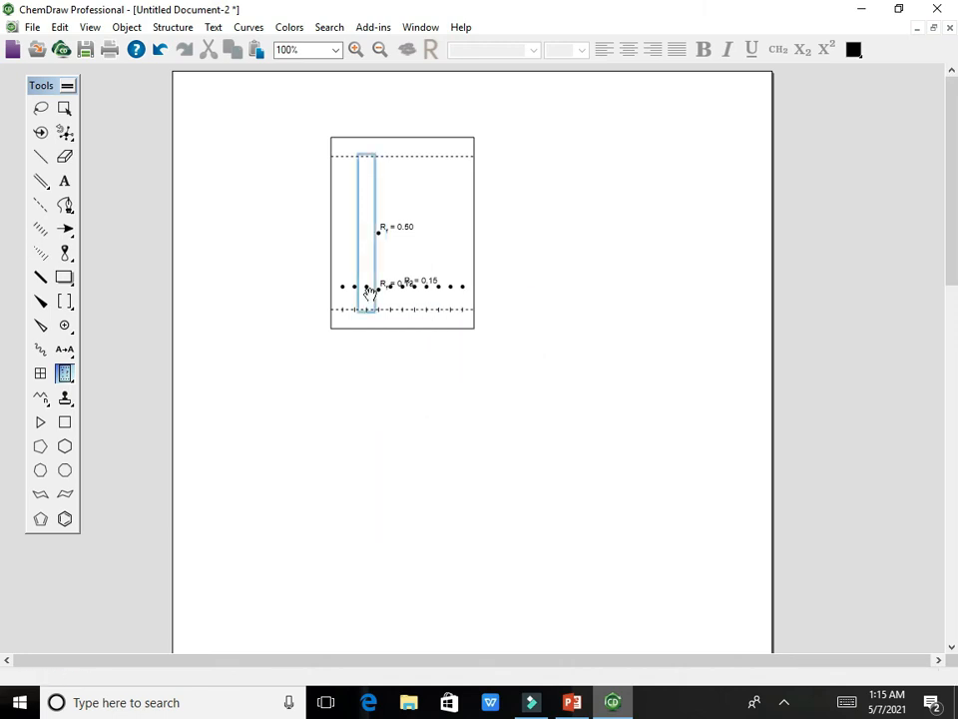
Delete the TLC plate's third lane and the lane whose spot is labelled Rf = 0.15
right_click(371, 302)
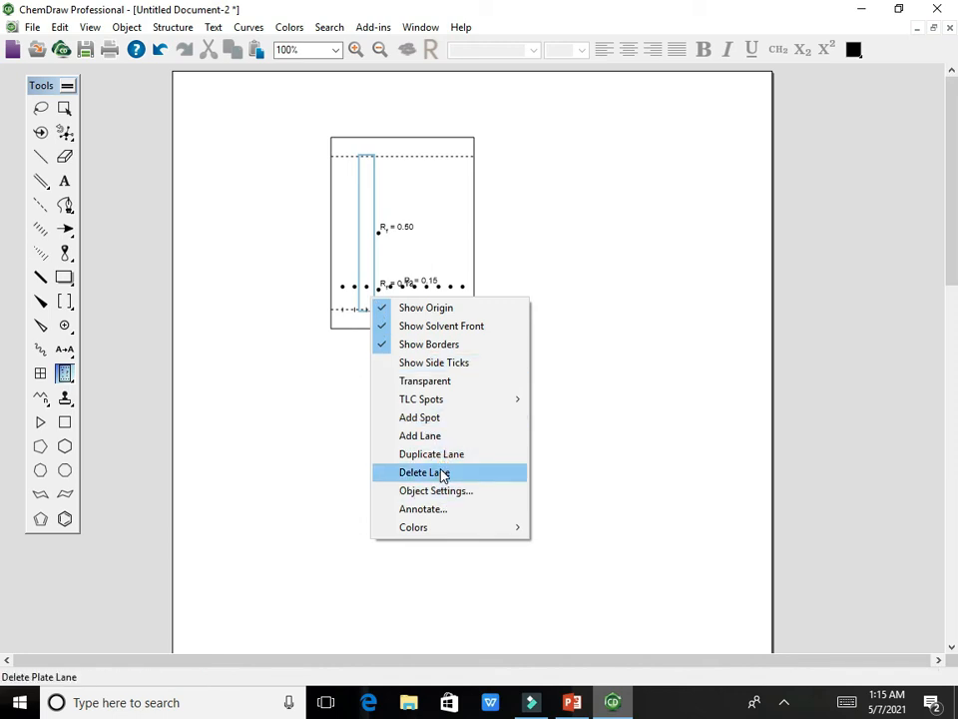
left_click(442, 474)
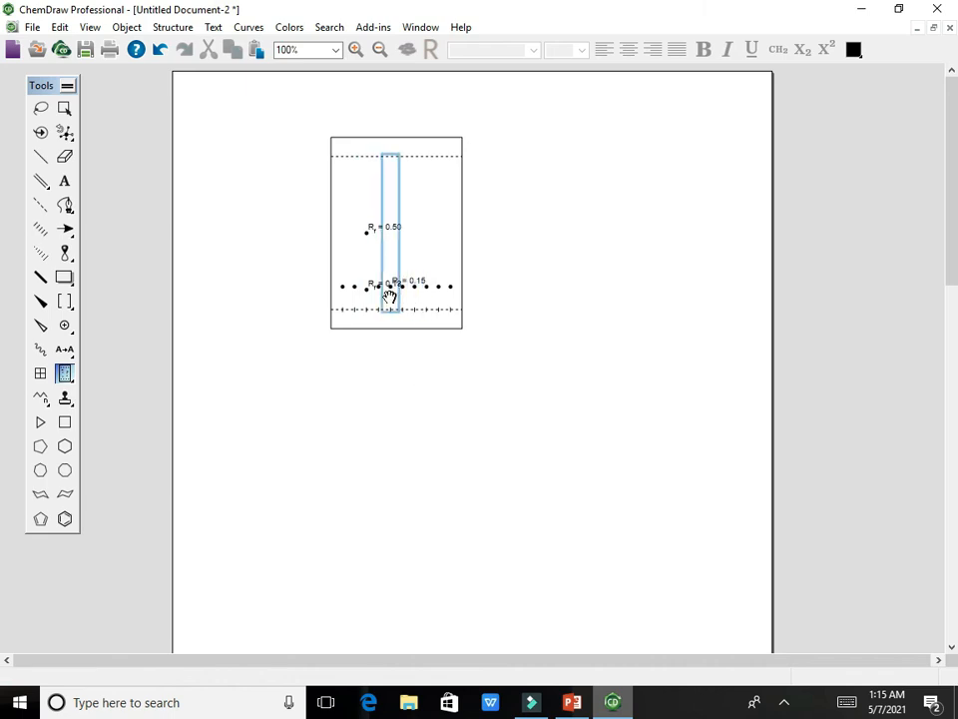
right_click(392, 305)
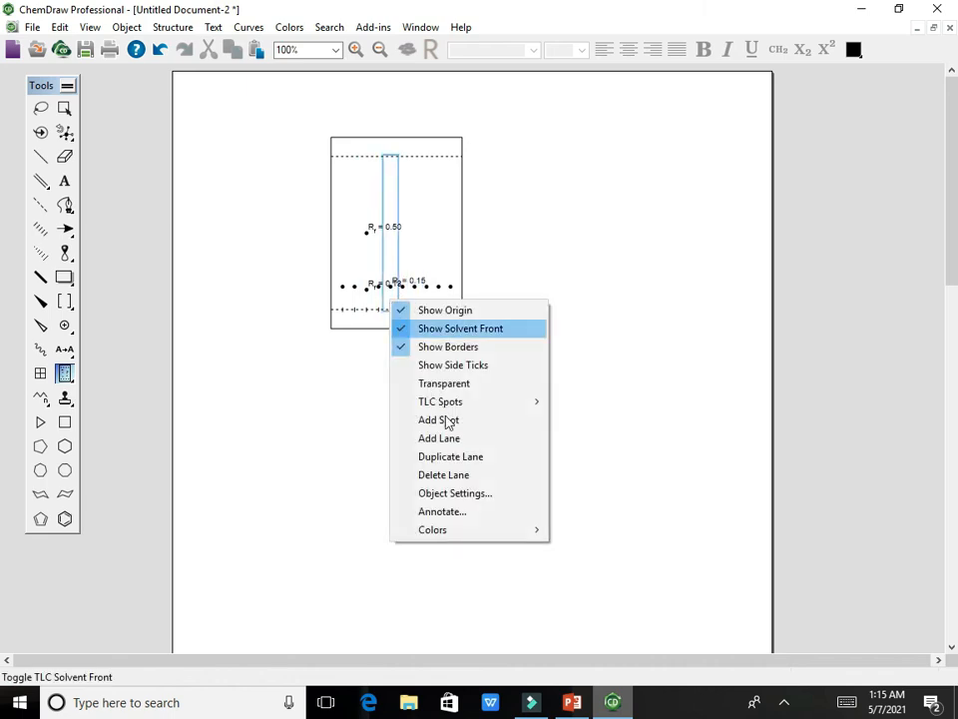
left_click(446, 475)
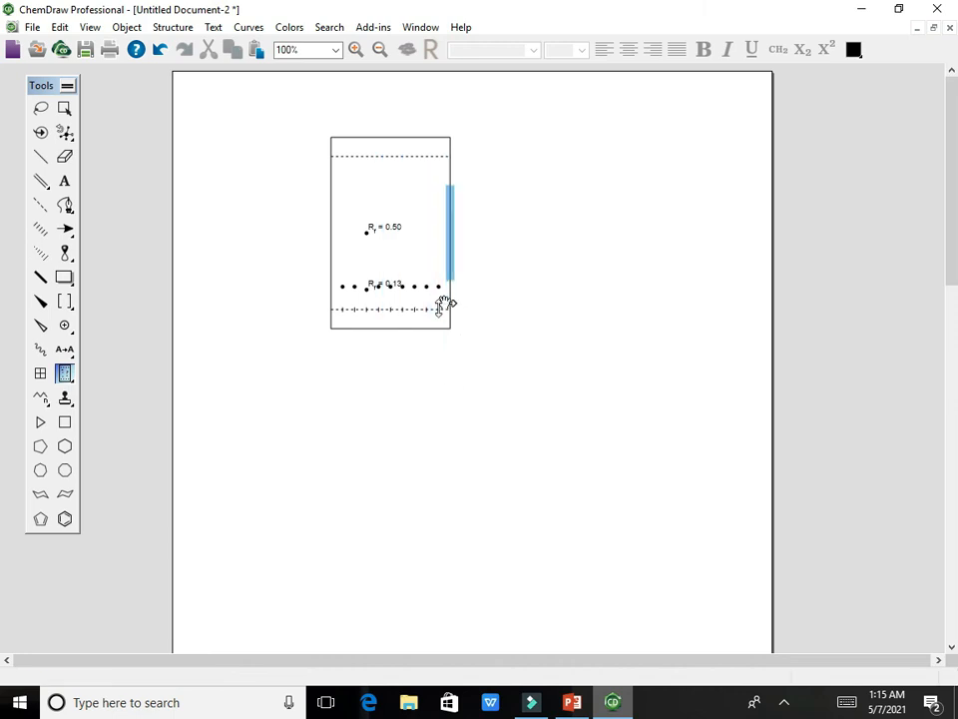
Color the spot in the seventh lane red and select the whole TLC plate
right_click(395, 314)
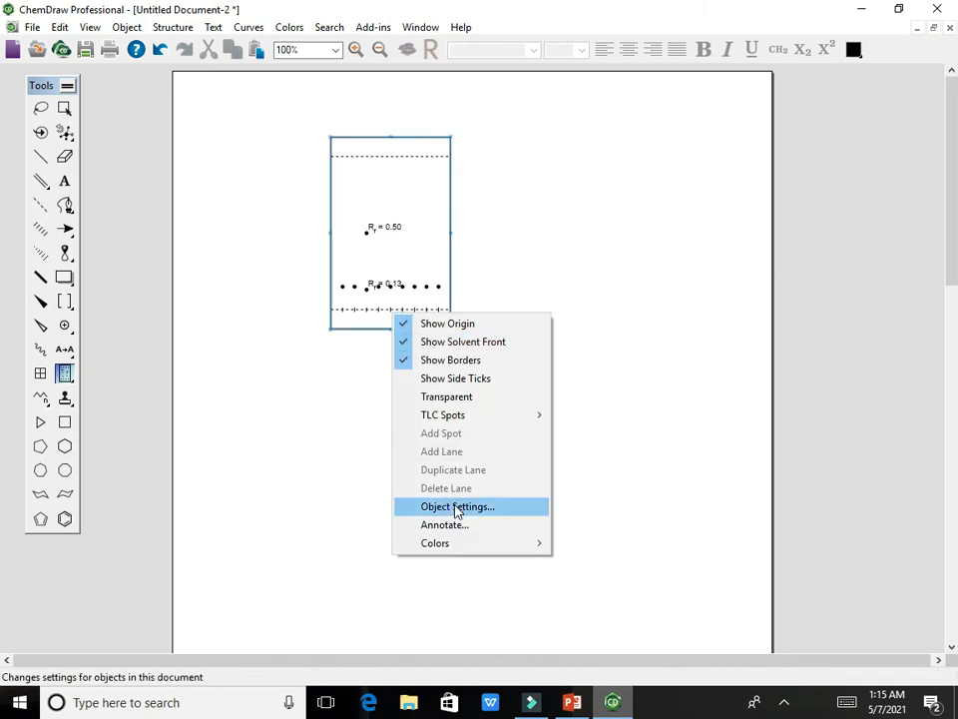
left_click(414, 238)
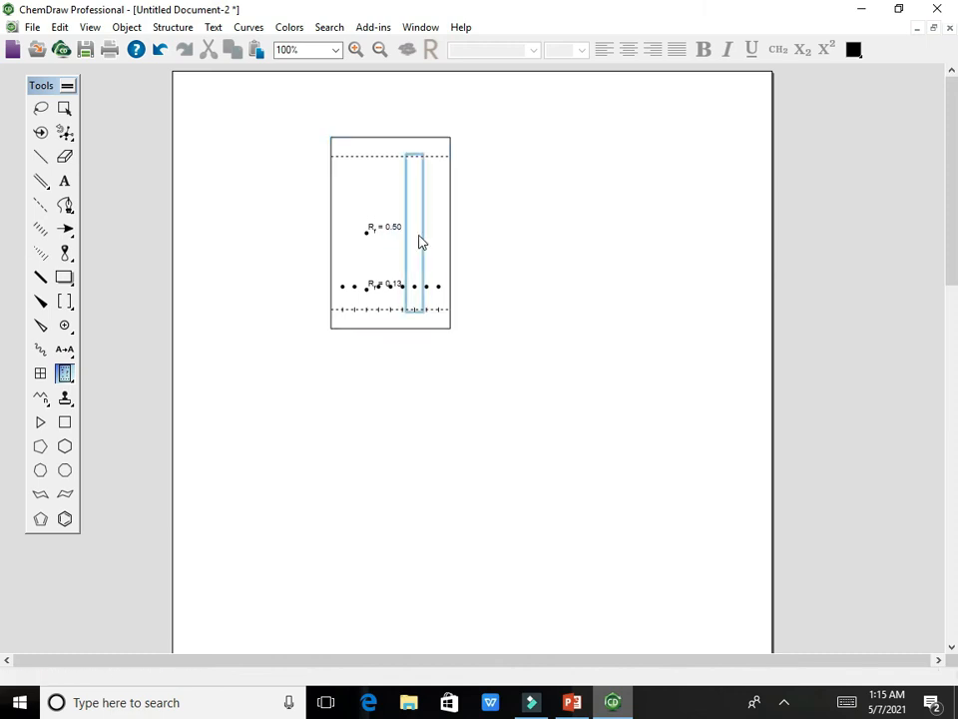
right_click(419, 240)
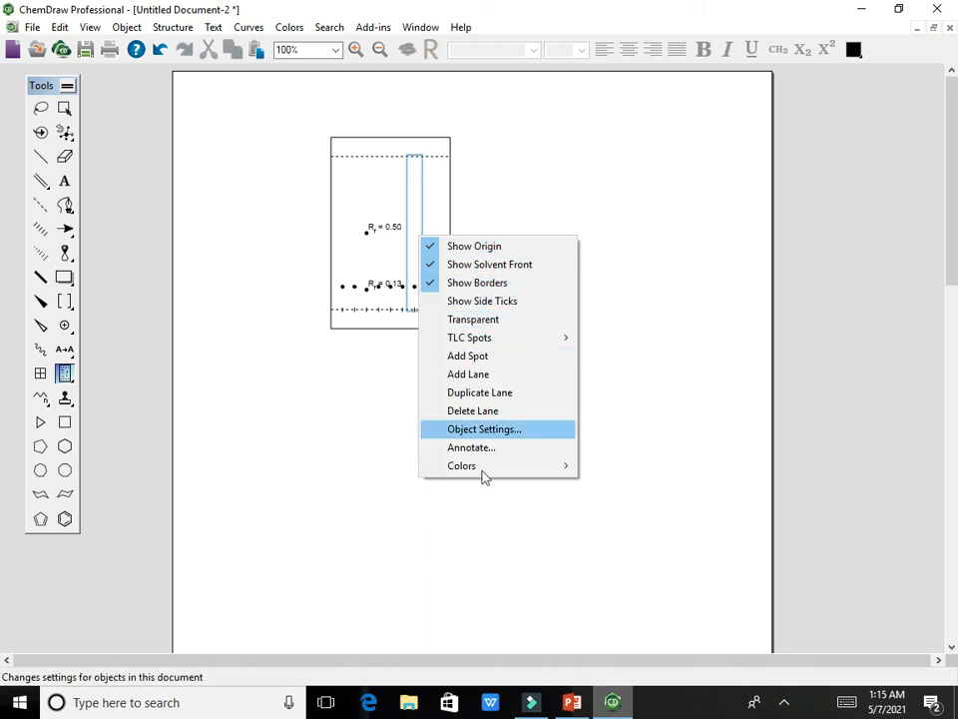
mouse_move(482, 475)
left_click(620, 496)
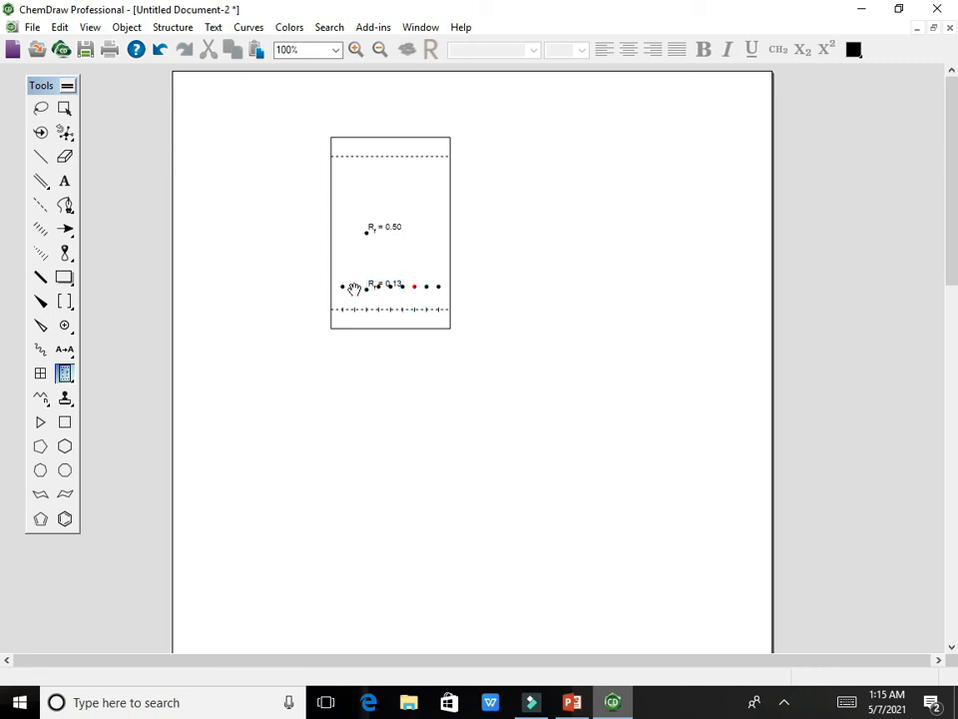
left_click(358, 233)
left_click(64, 108)
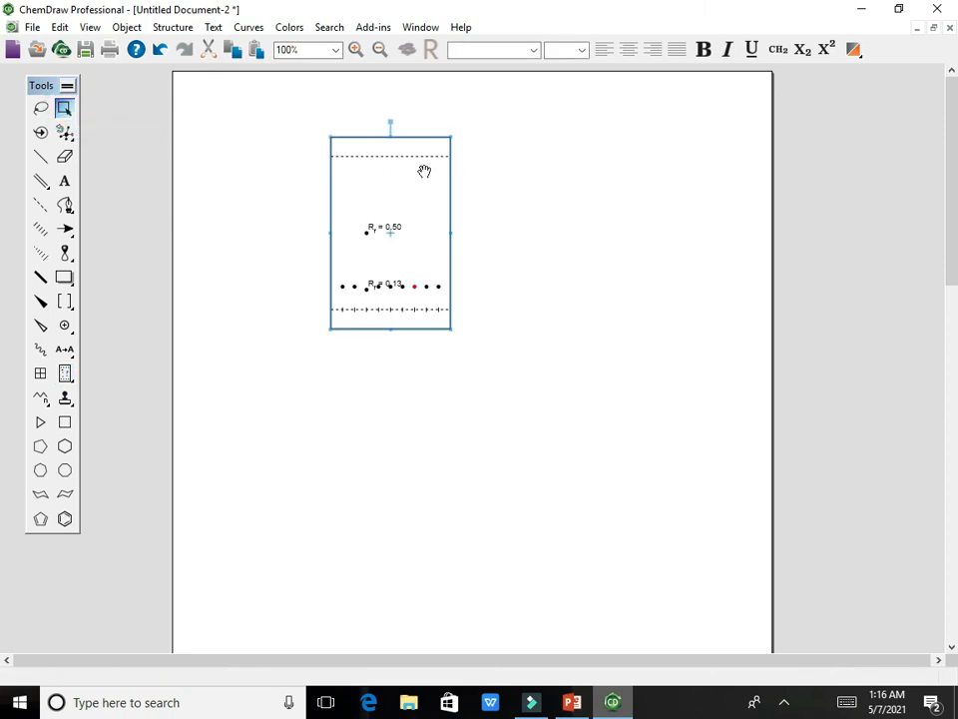
Recolor the entire selected TLC plate, trying yellow first and settling on red
left_click(851, 54)
left_click(849, 54)
left_click(850, 54)
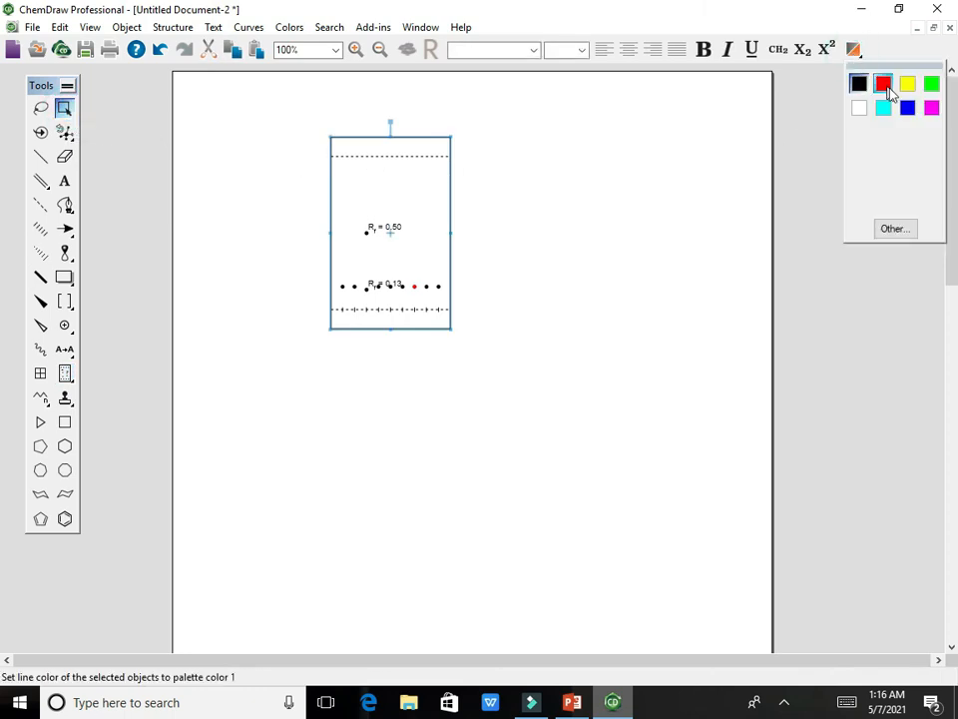
left_click(905, 86)
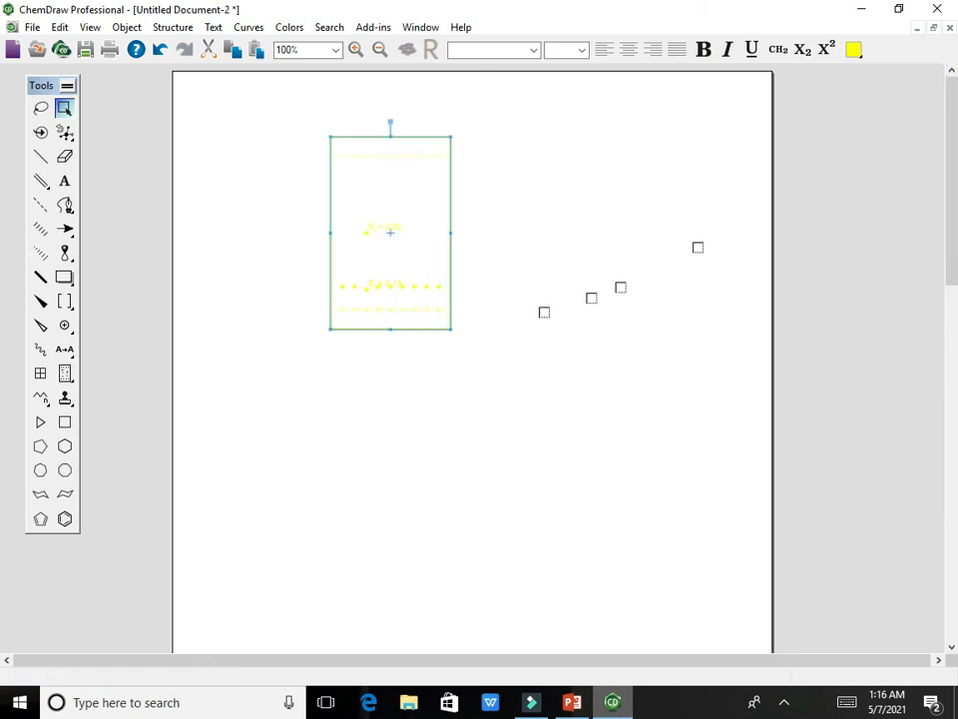
left_click(856, 50)
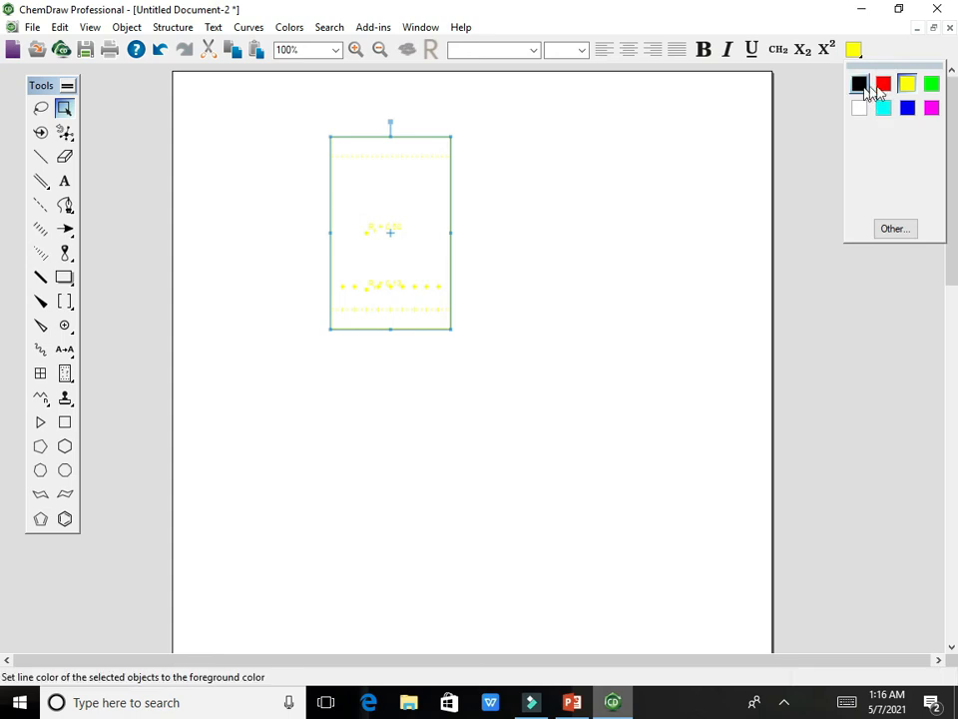
left_click(884, 86)
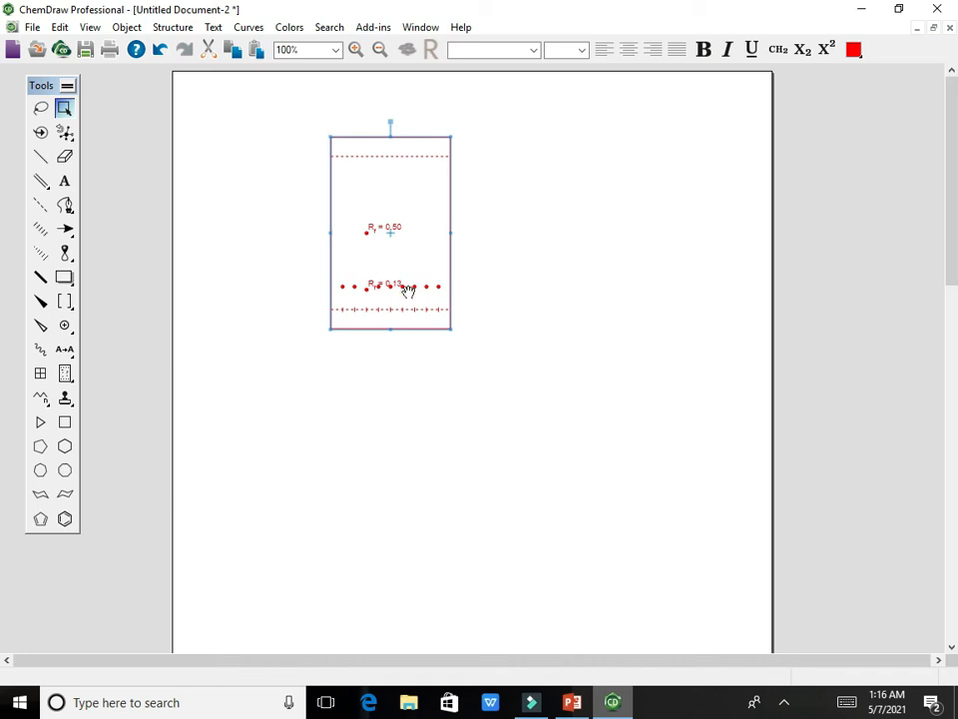
Check the TLC plate image slide in PowerPoint and, back in ChemDraw, hide the plate's solvent front line
left_click(574, 713)
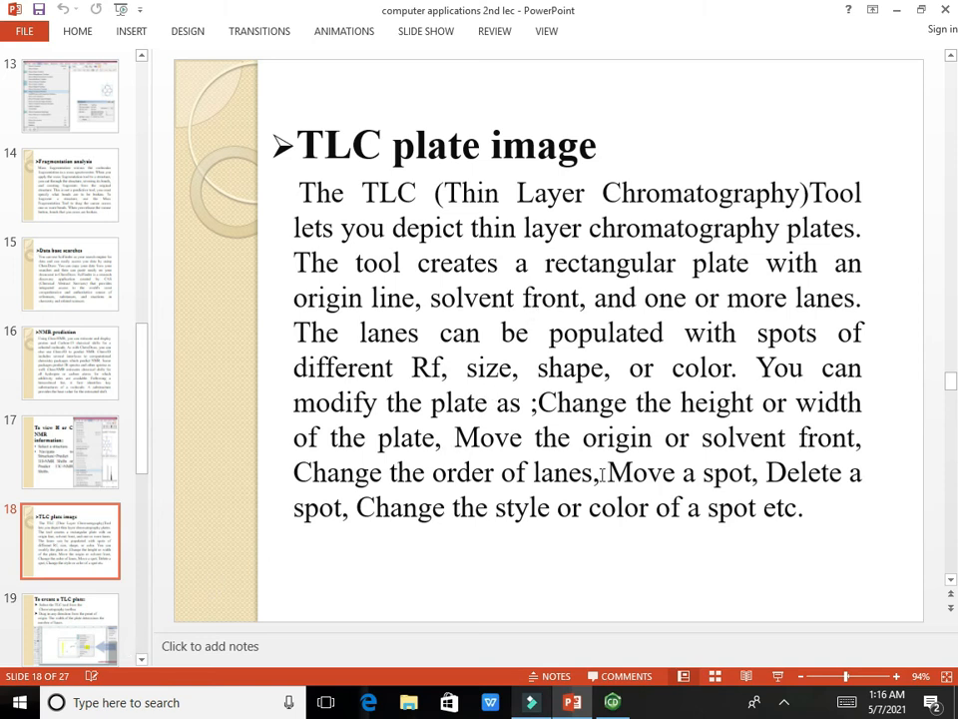
left_click(612, 702)
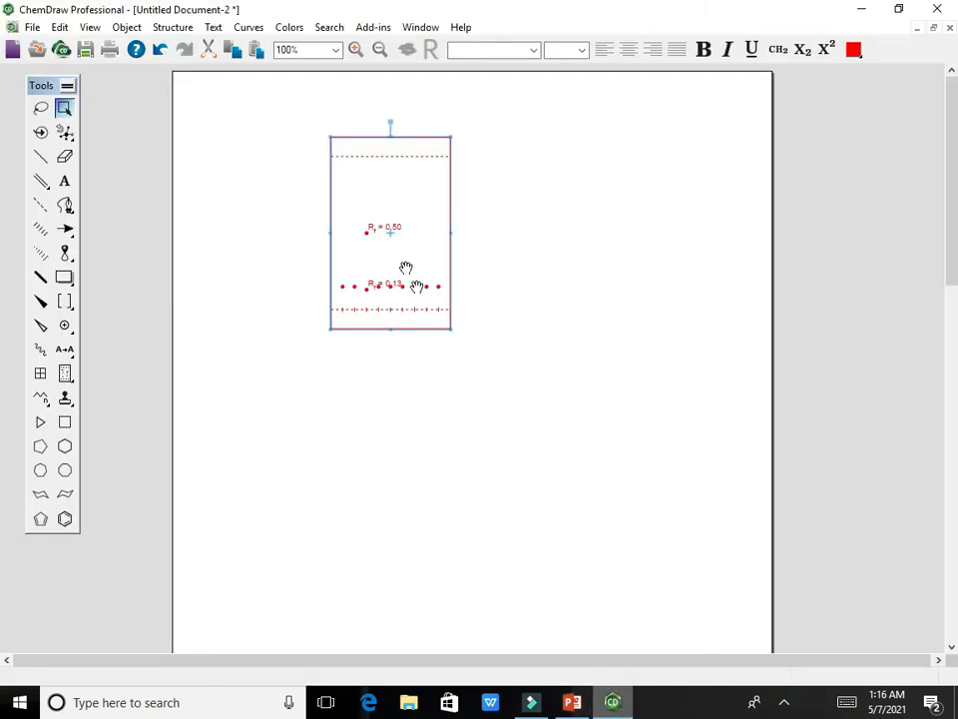
right_click(395, 230)
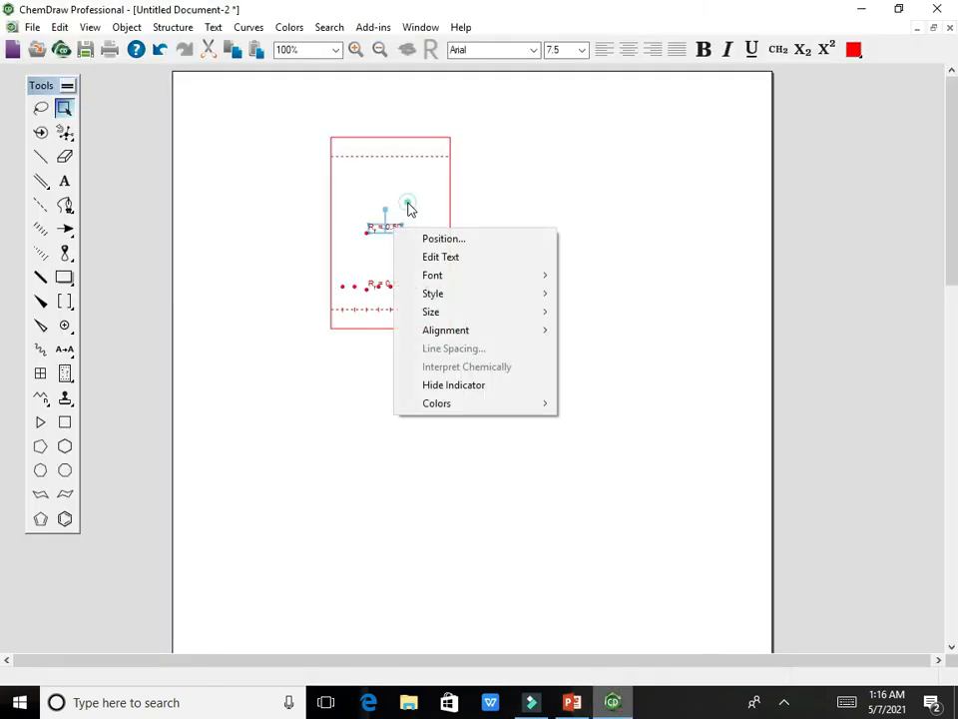
left_click(408, 204)
right_click(411, 199)
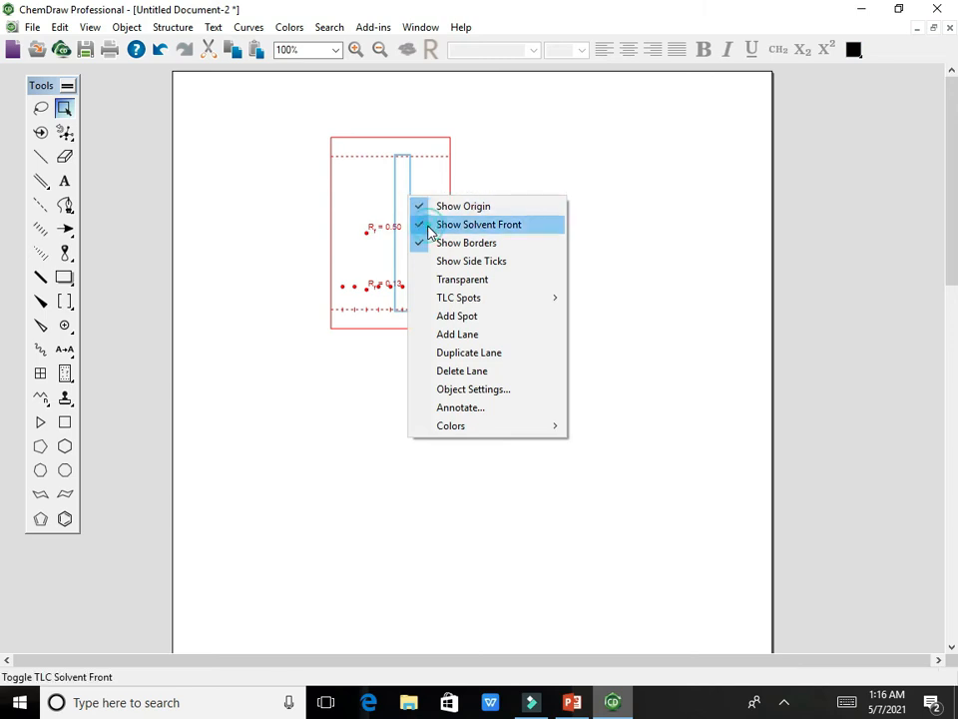
left_click(431, 228)
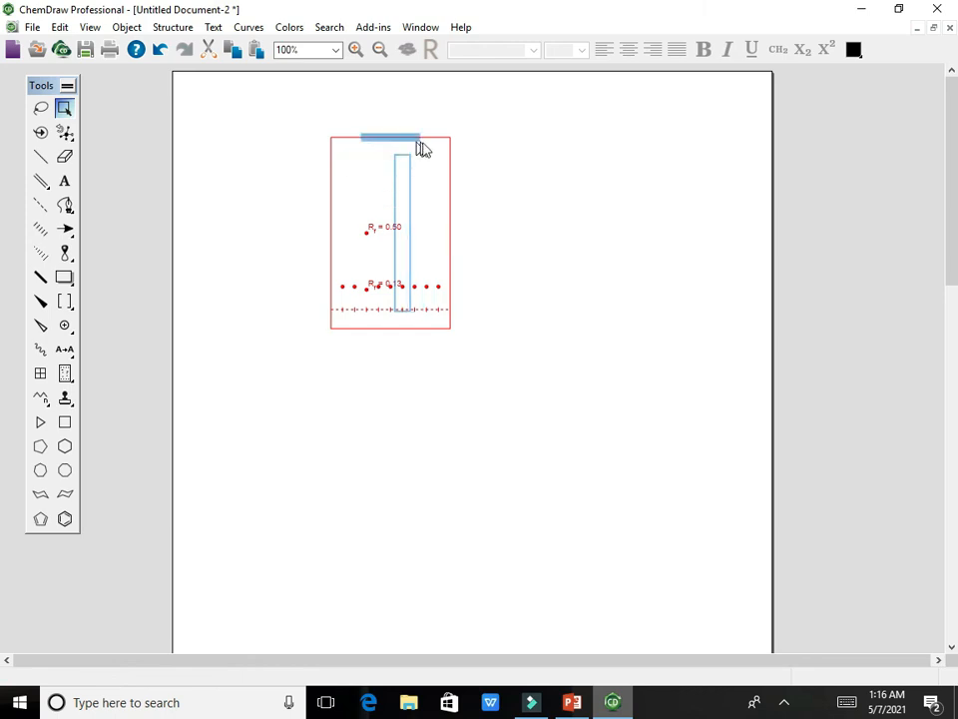
Show the TLC plate's solvent front line again
left_click_drag(350, 164, 388, 182)
right_click(392, 183)
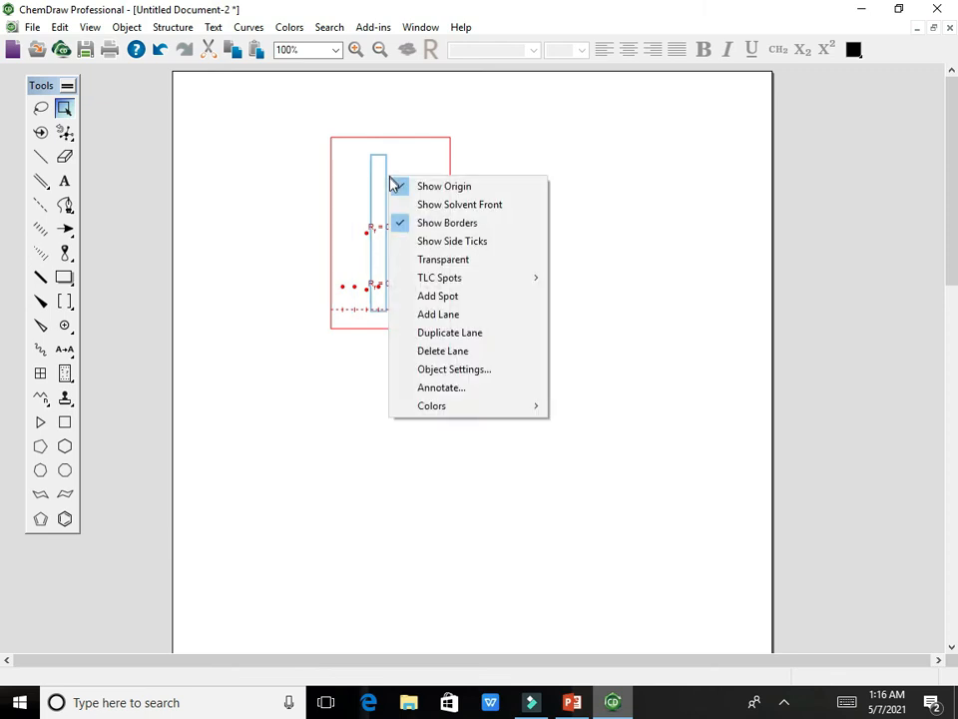
left_click(417, 204)
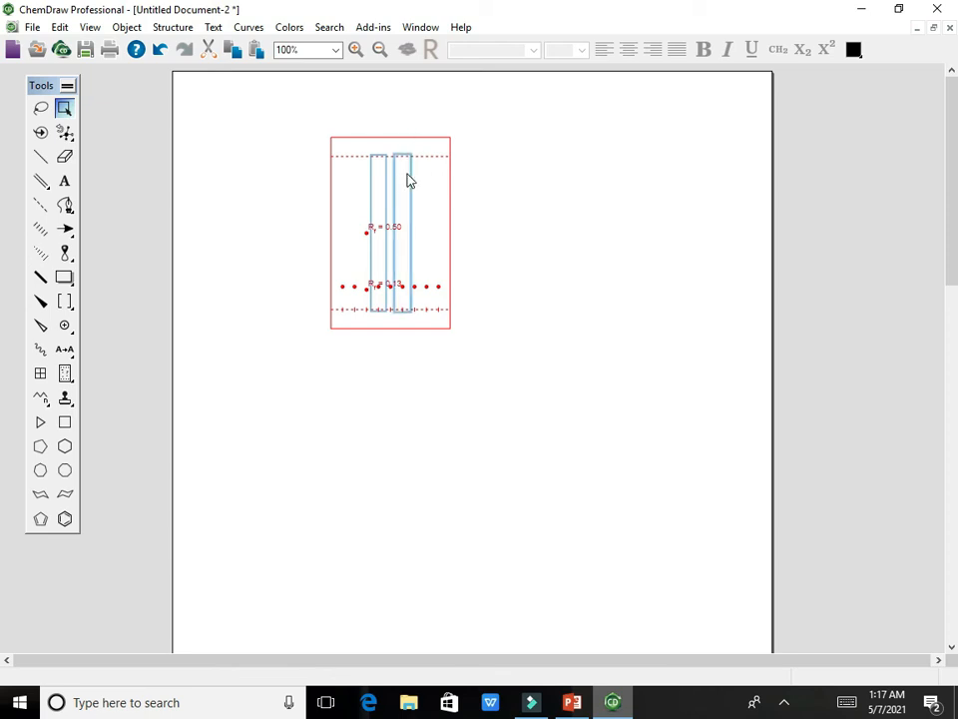
Switch to PowerPoint and view the slide on creating a TLC plate and the Bio art slide
left_click(583, 705)
left_click(88, 624)
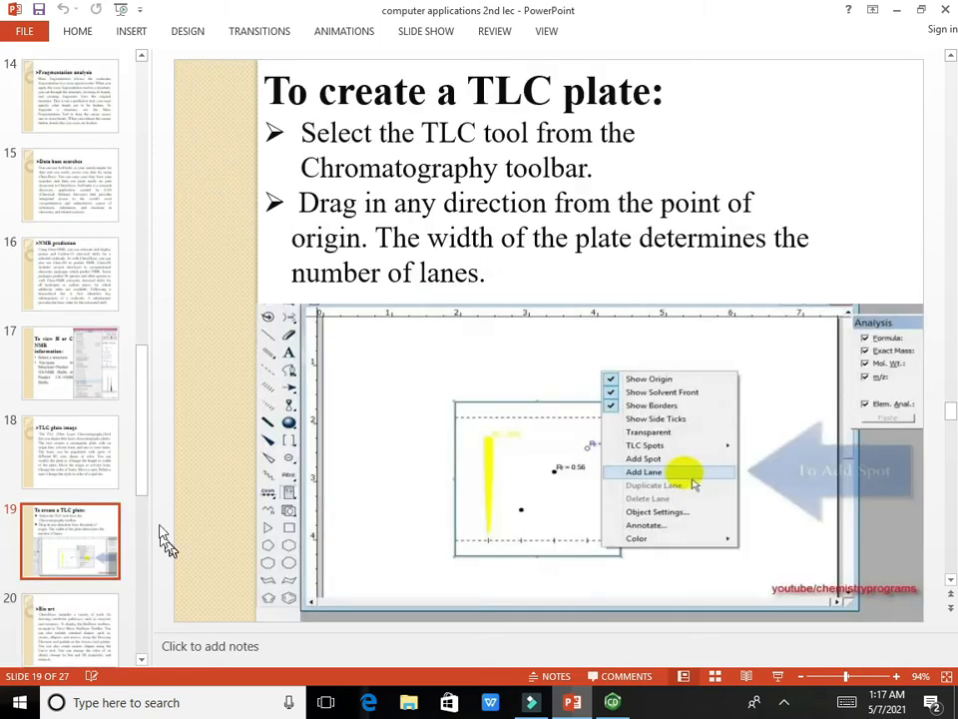
left_click(72, 631)
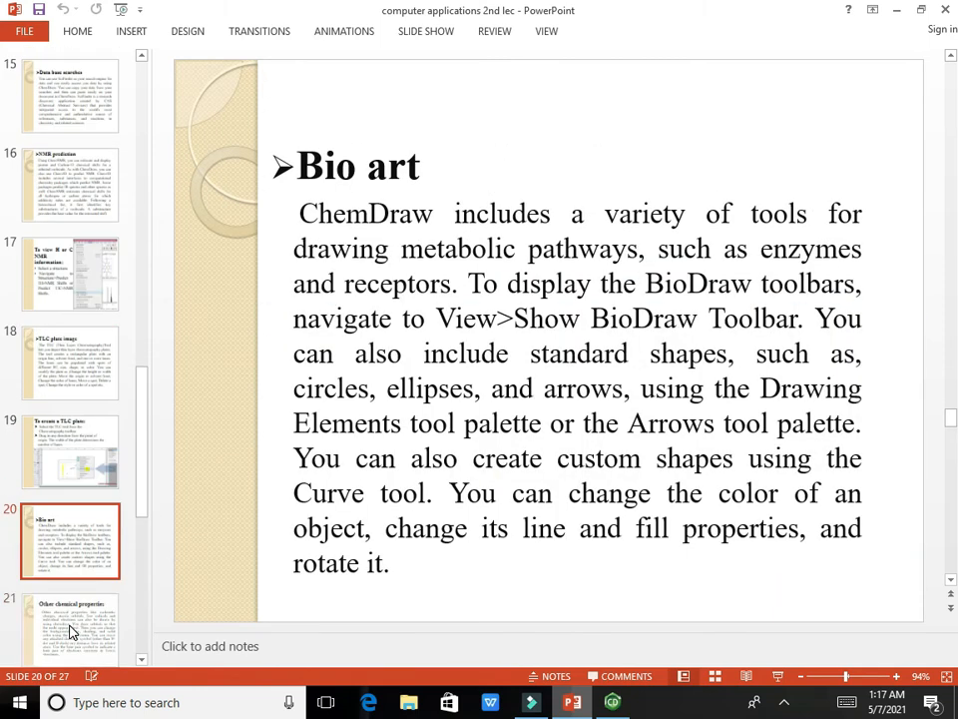
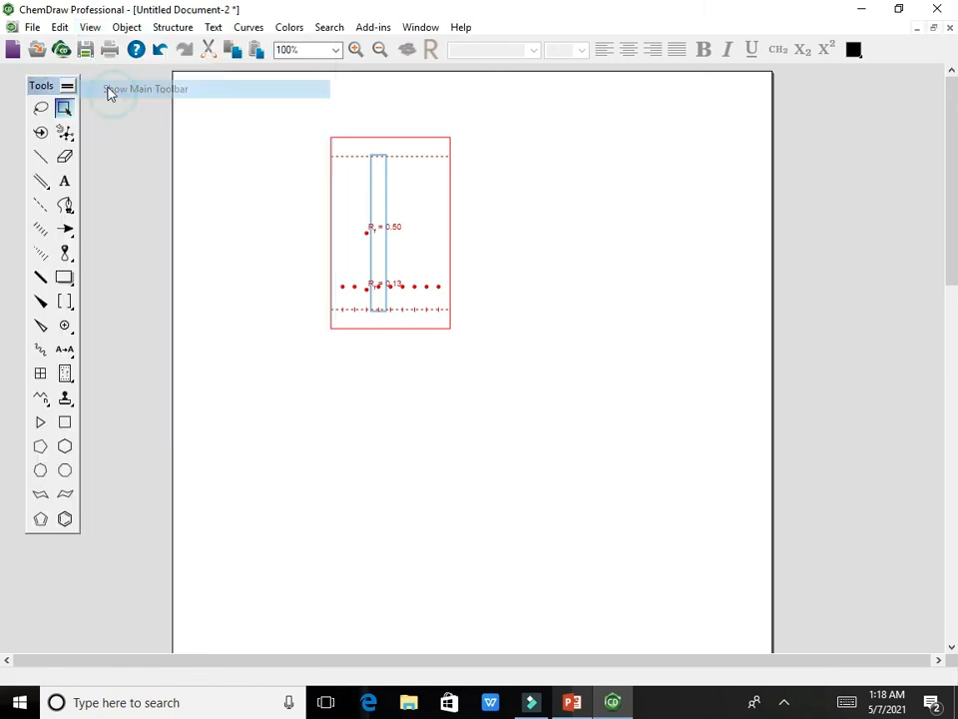
Display the BioDraw tools in ChemDraw, draw a large crescent-shaped enzyme beside the TLC plate, and hide the tools again
left_click(87, 28)
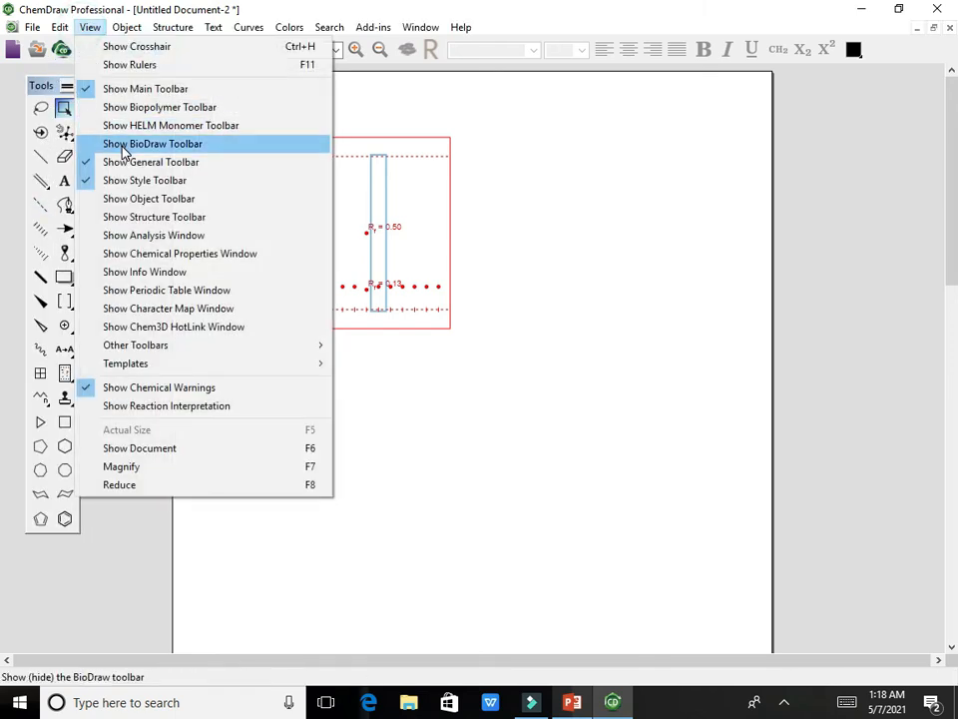
left_click(123, 150)
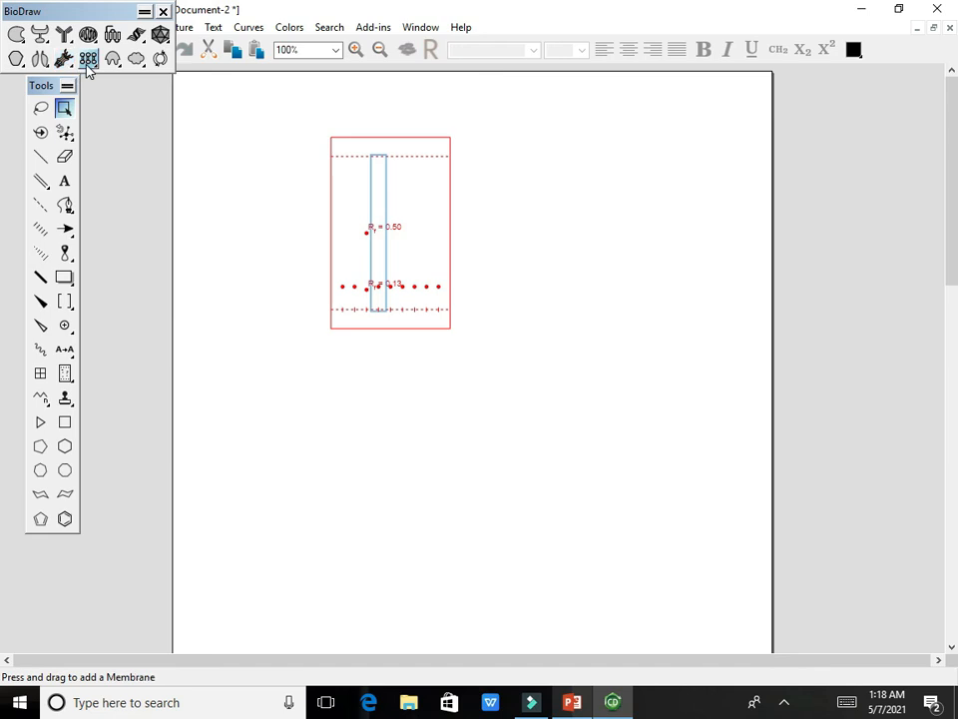
left_click(14, 36)
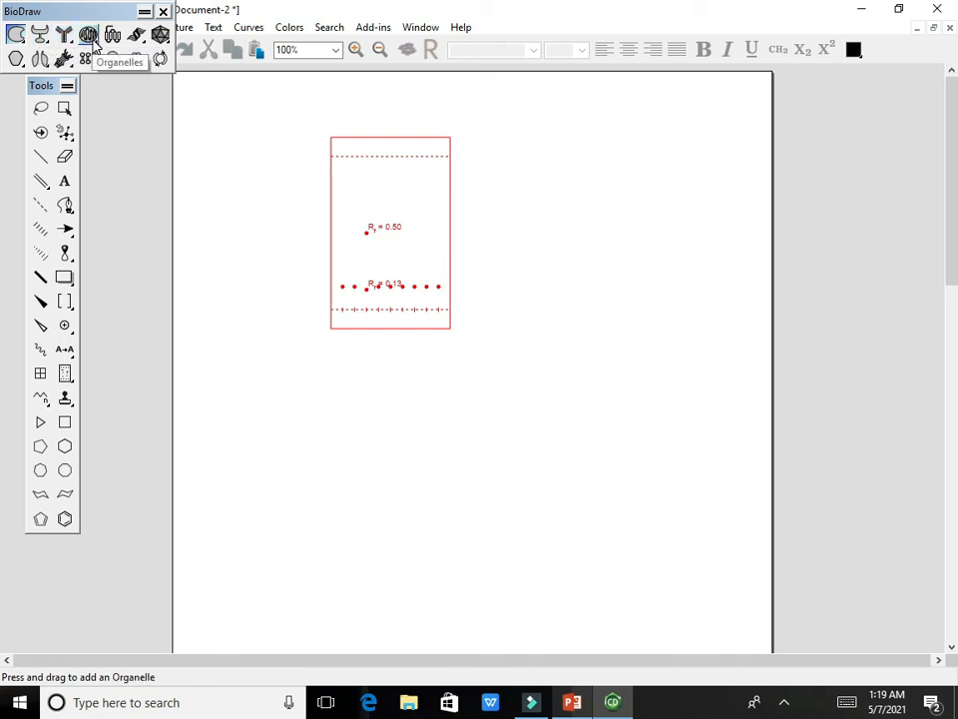
left_click(162, 62)
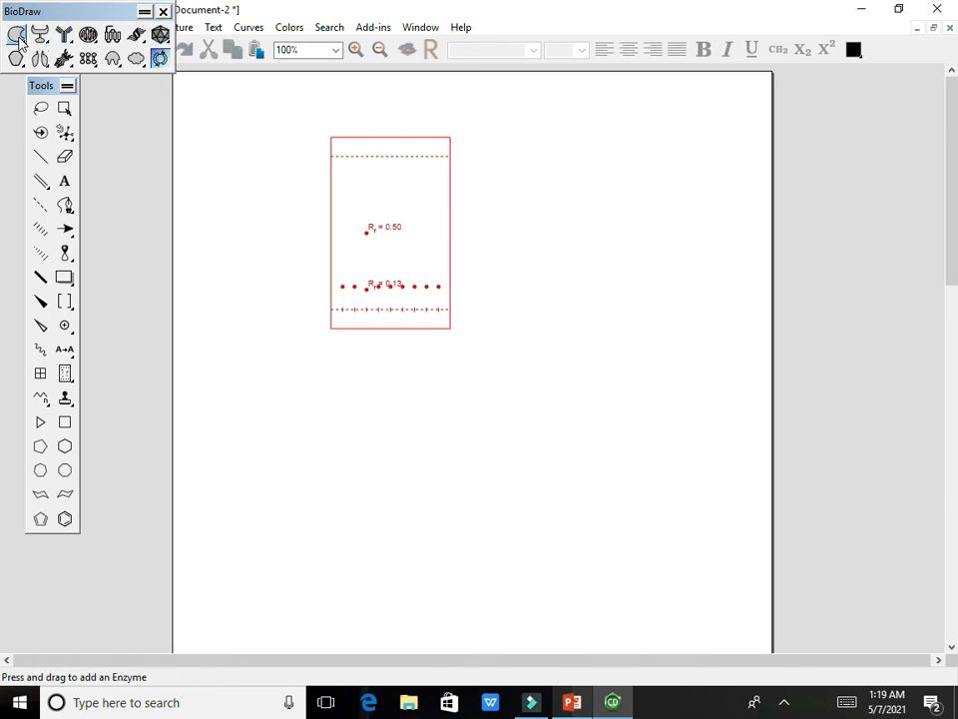
left_click_drag(20, 40, 83, 69)
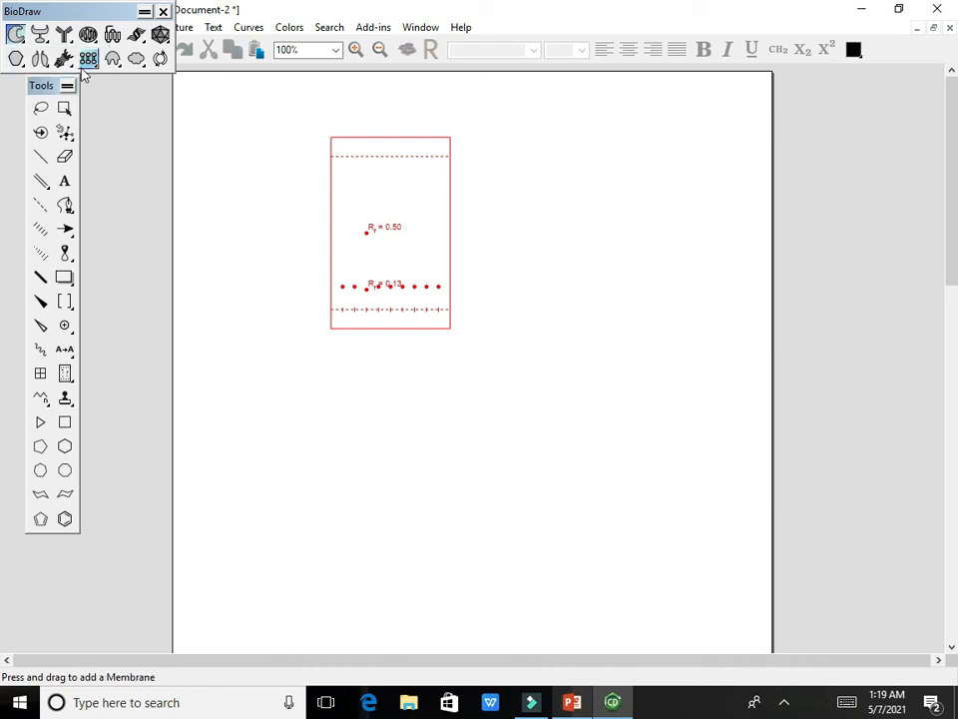
left_click(509, 246)
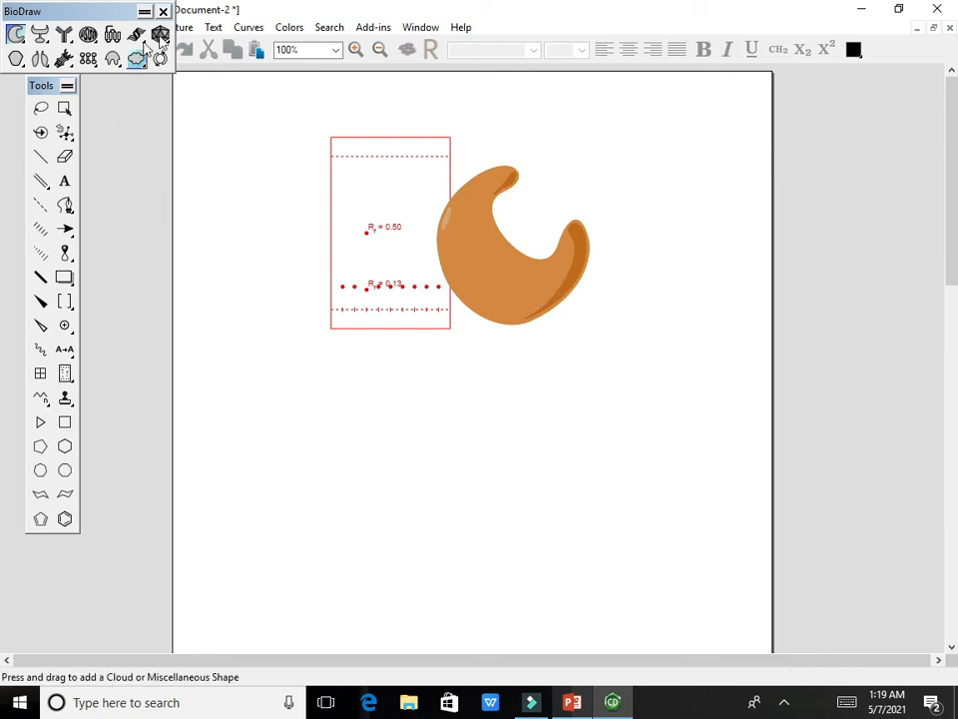
left_click(164, 12)
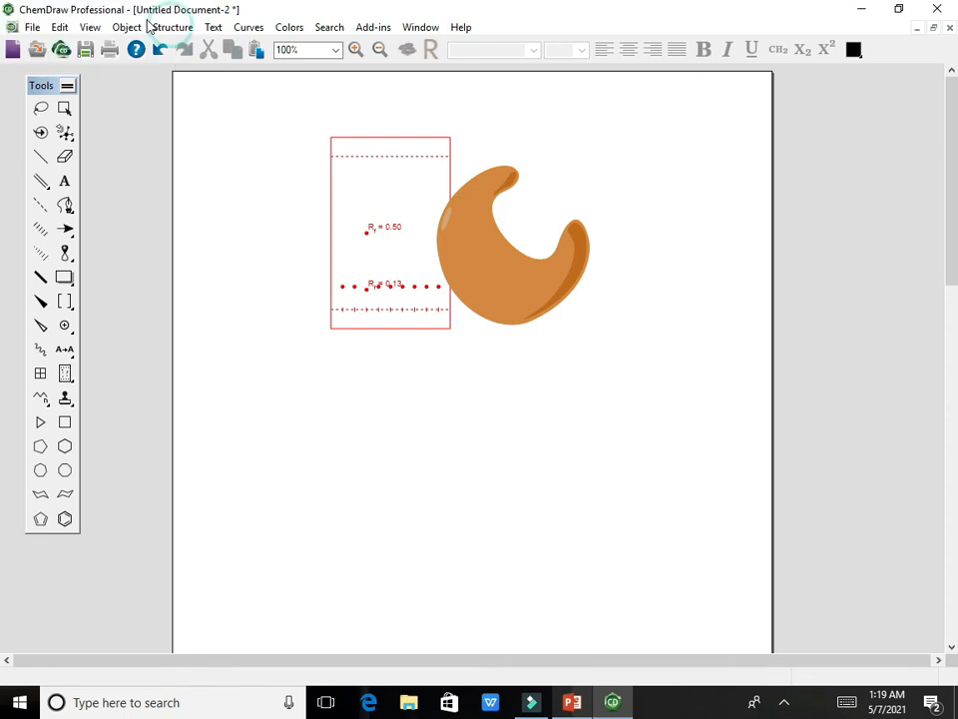
Display the Biopolymer tools and try to place a DNA sequence on the page near the TLC plate
left_click(90, 27)
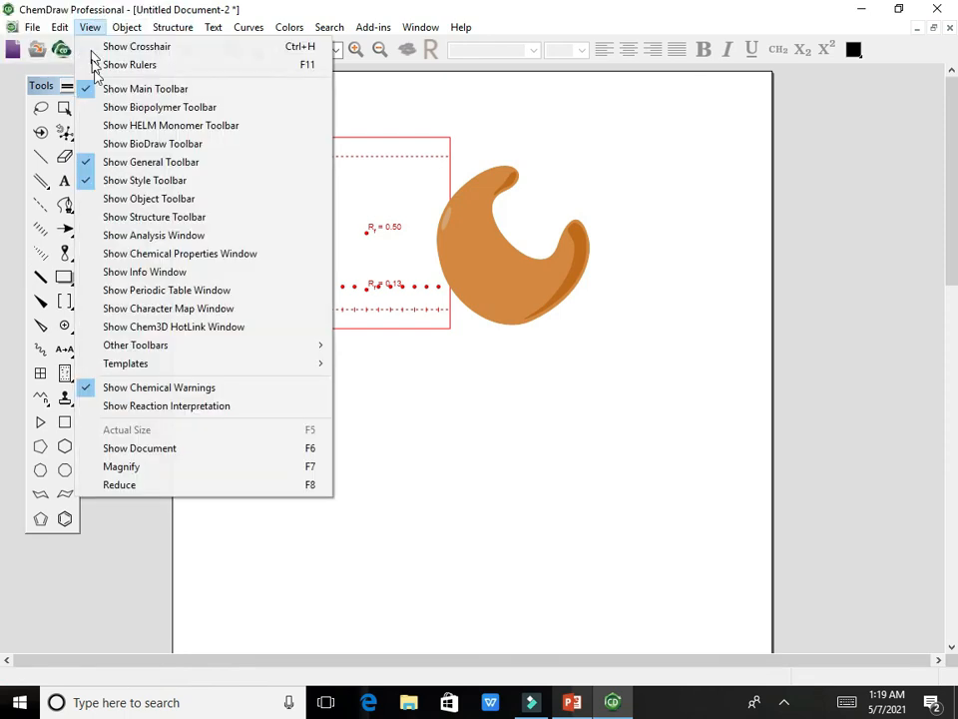
left_click(122, 107)
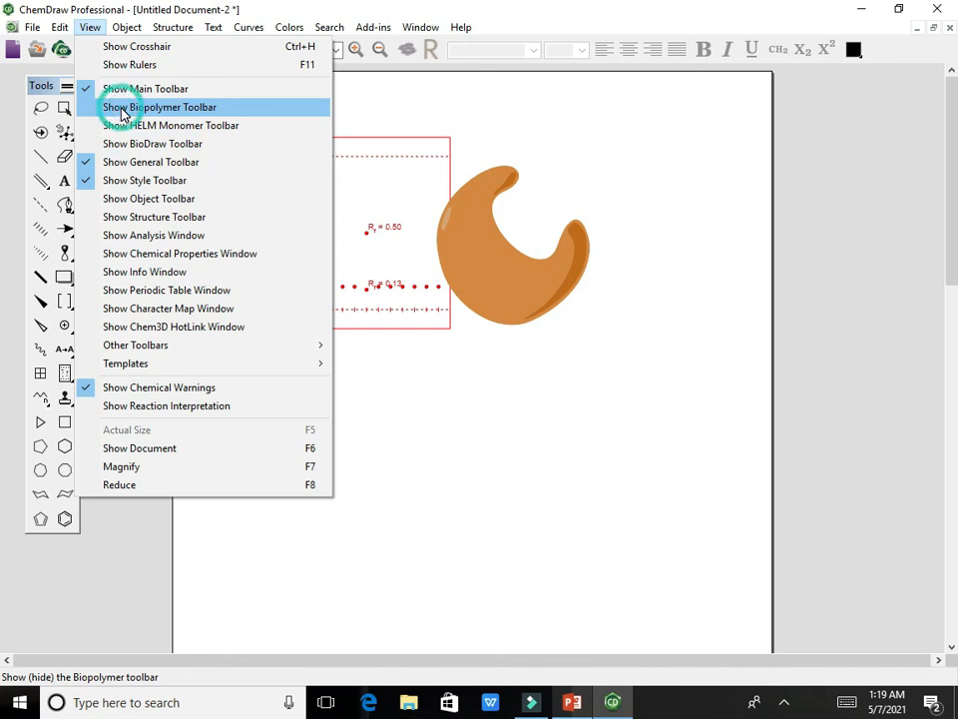
left_click(58, 31)
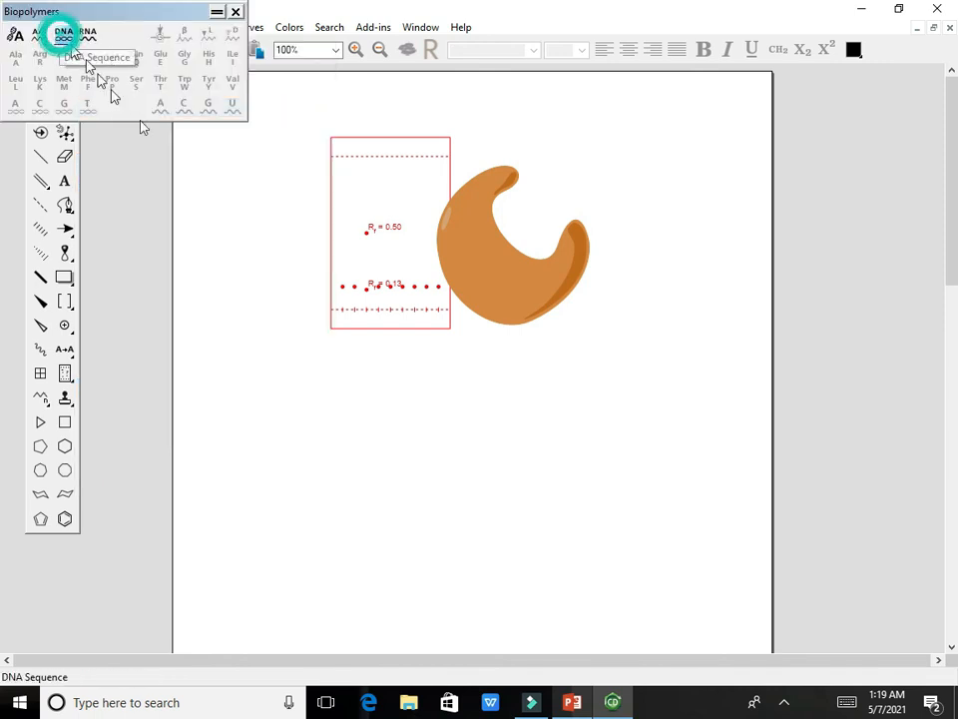
left_click(263, 292)
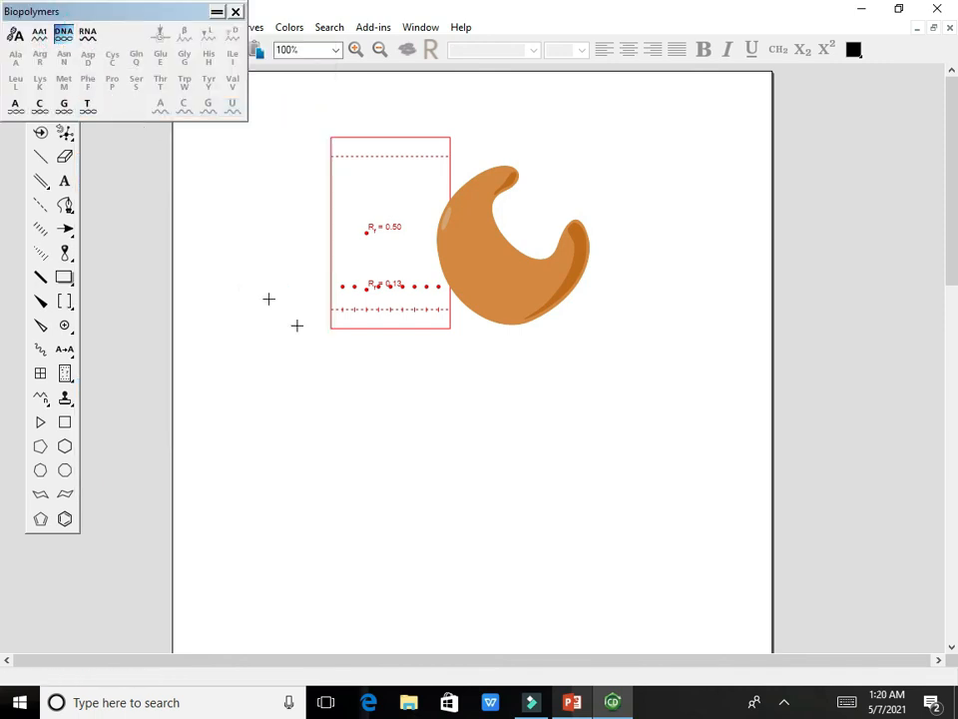
left_click(63, 33)
left_click(312, 434)
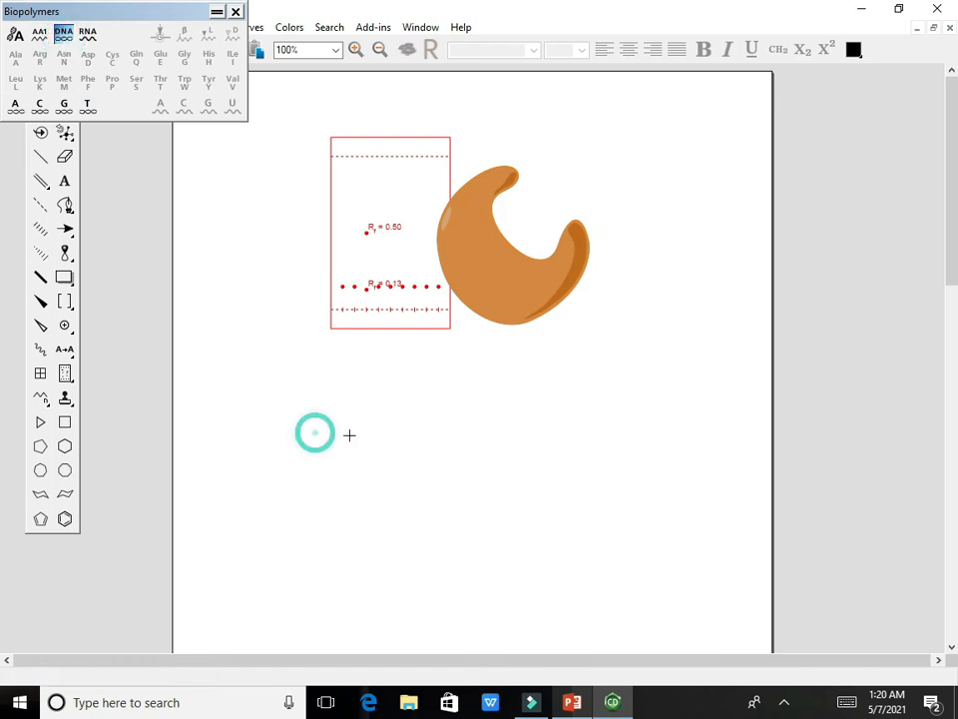
left_click(72, 35)
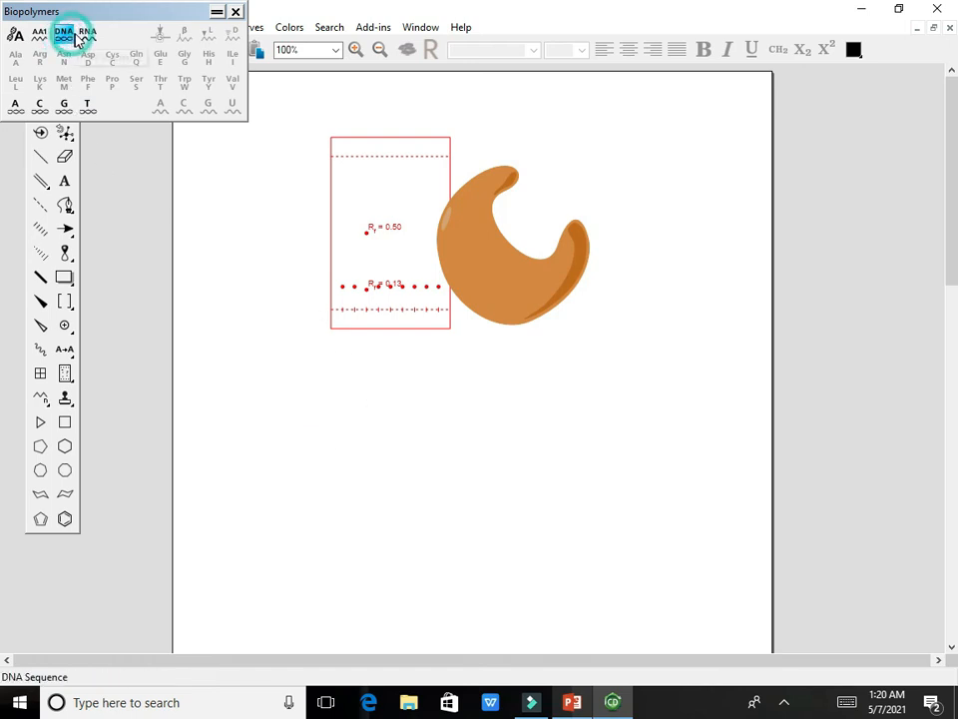
Insert an RNA sequence consisting of a single cytosine below the TLC plate
left_click(83, 36)
left_click(270, 492)
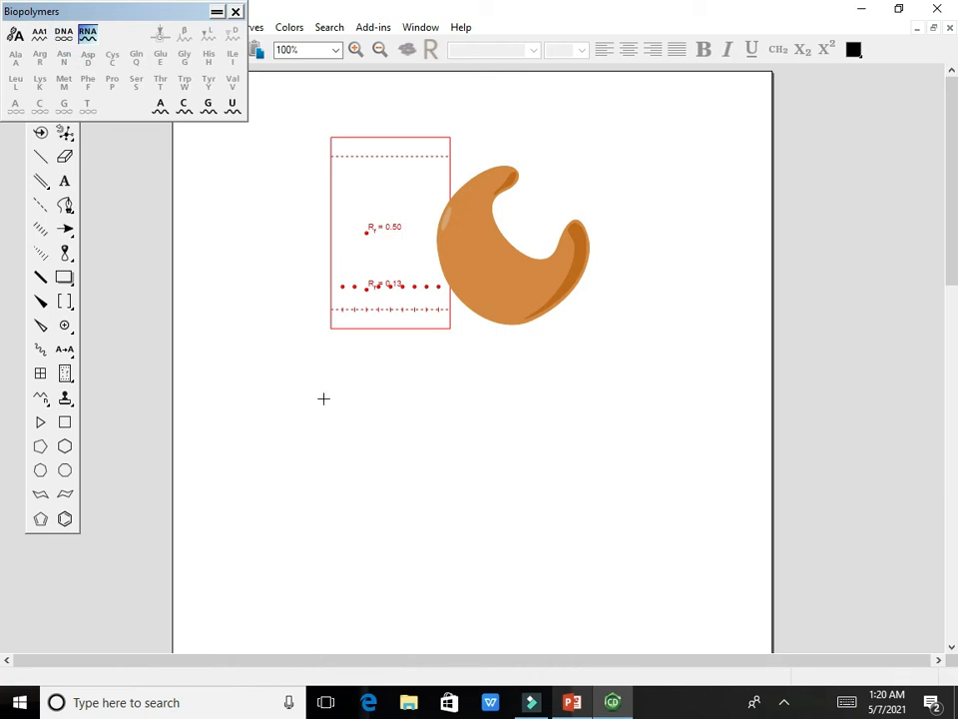
left_click(195, 103)
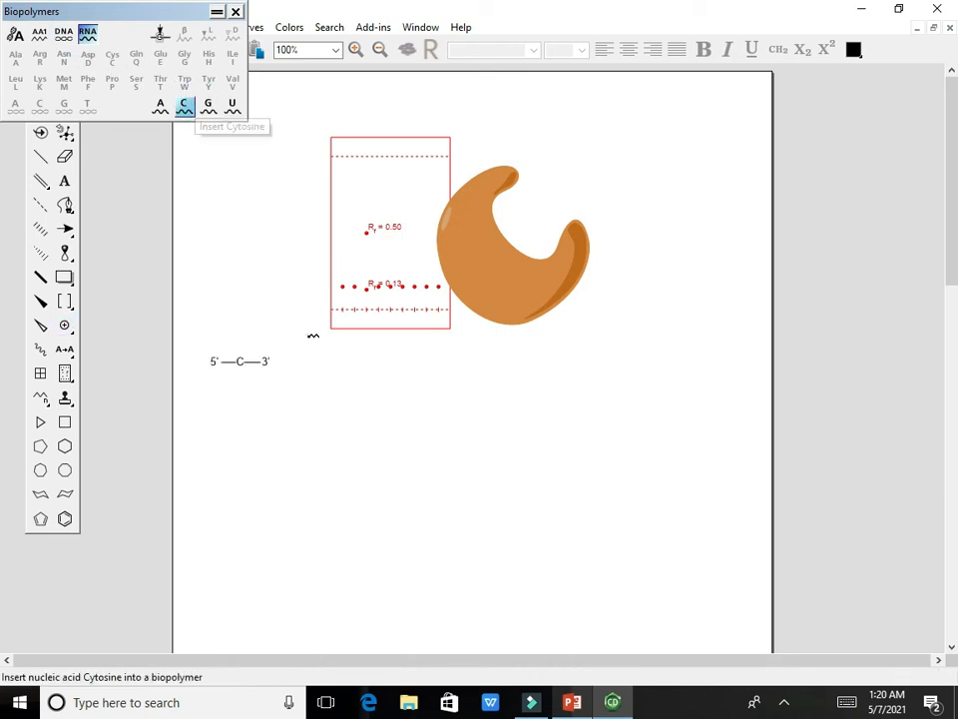
left_click(308, 334)
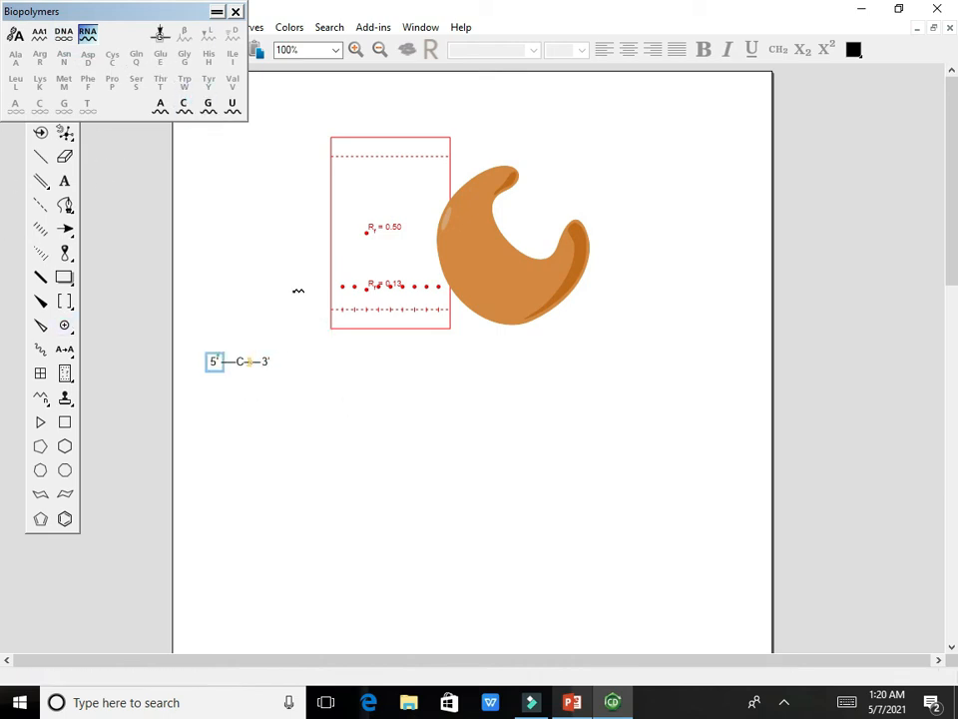
Insert a DNA sequence consisting of a single thymine and dock the Biopolymer tools above the page
left_click(63, 33)
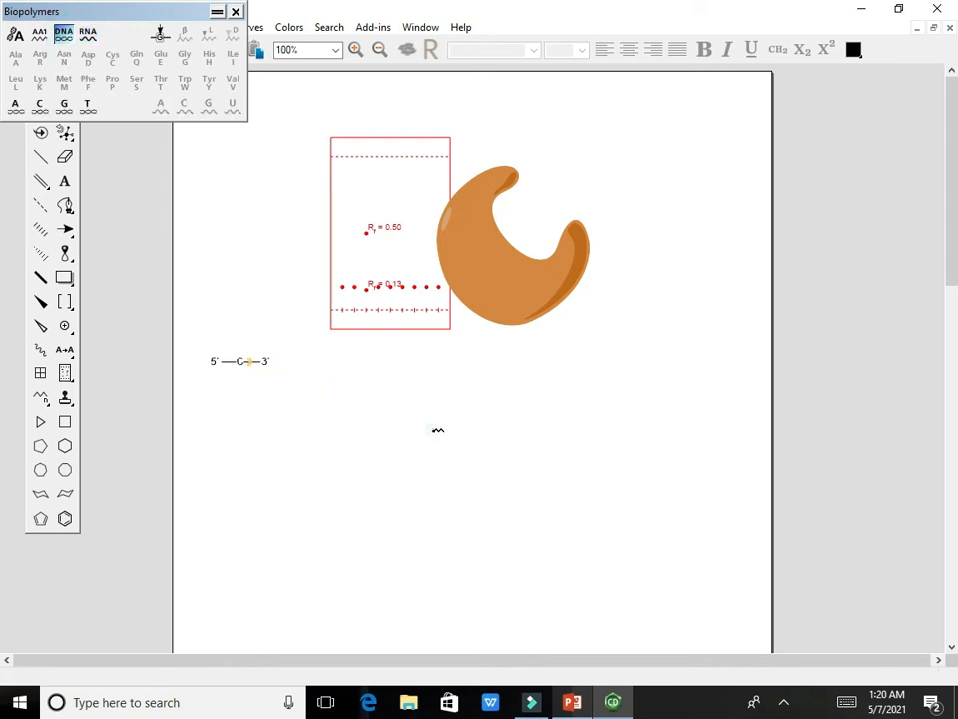
left_click(435, 429)
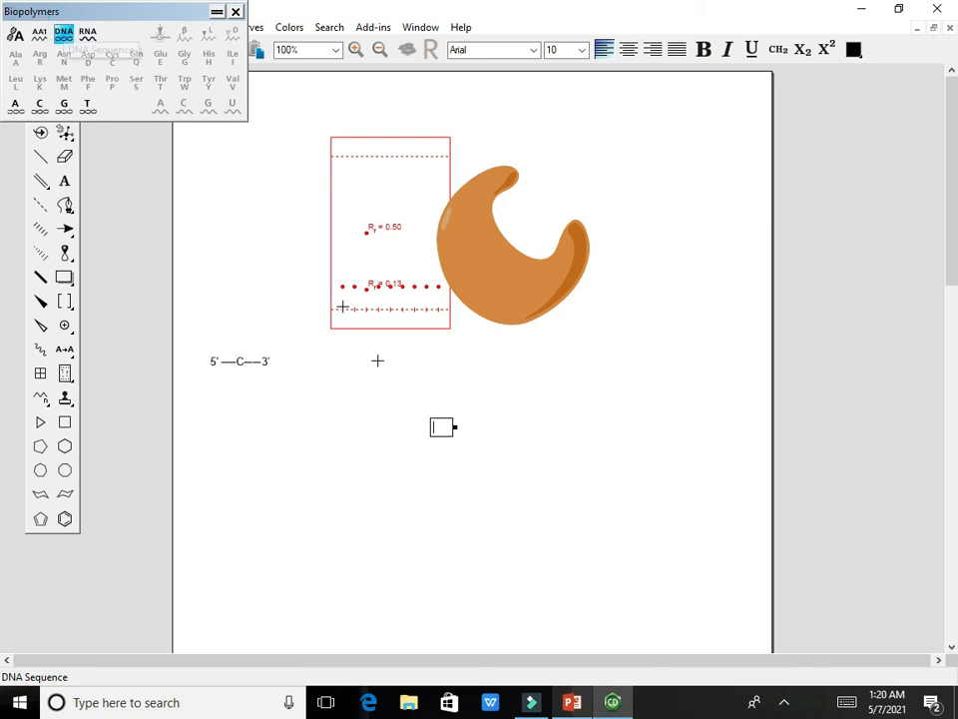
left_click(389, 423)
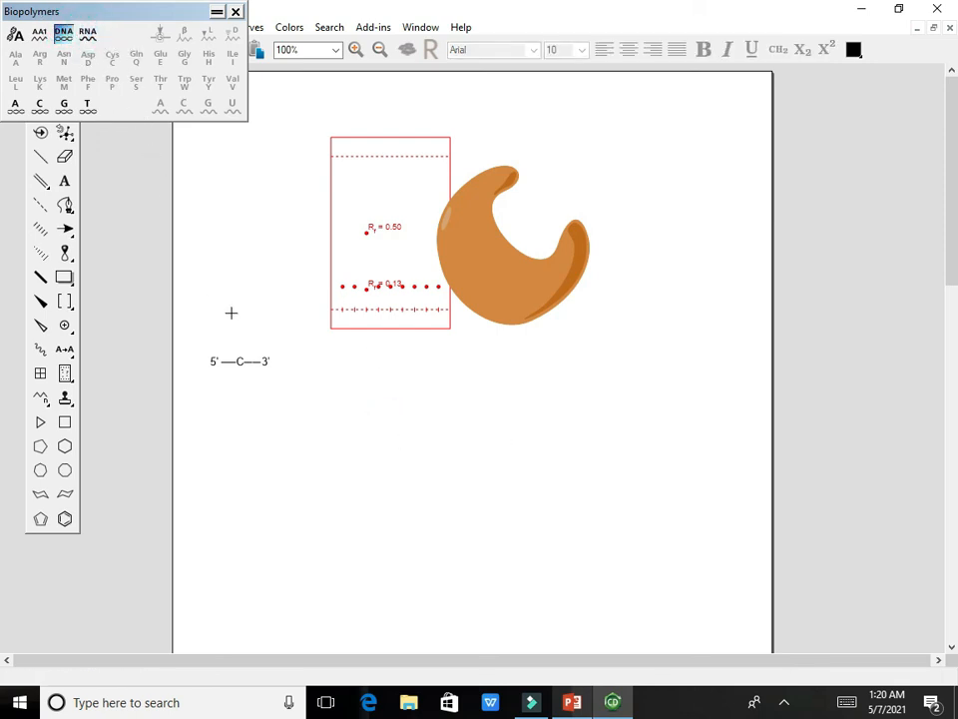
left_click(88, 104)
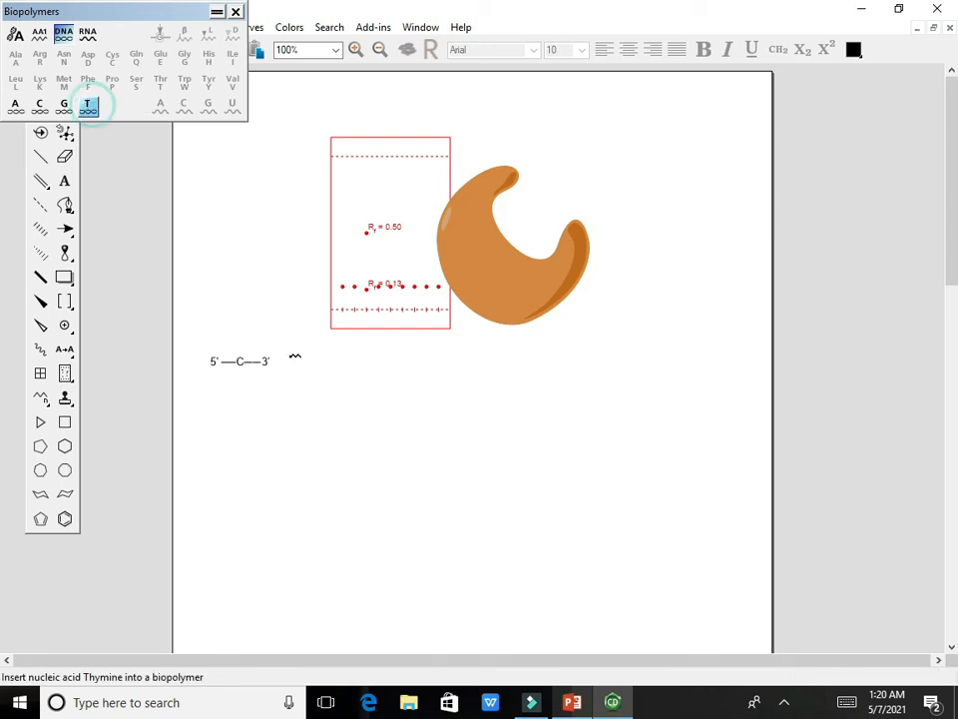
left_click(343, 416)
left_click(482, 416)
left_click(208, 115)
left_click_drag(208, 115, 53, 51)
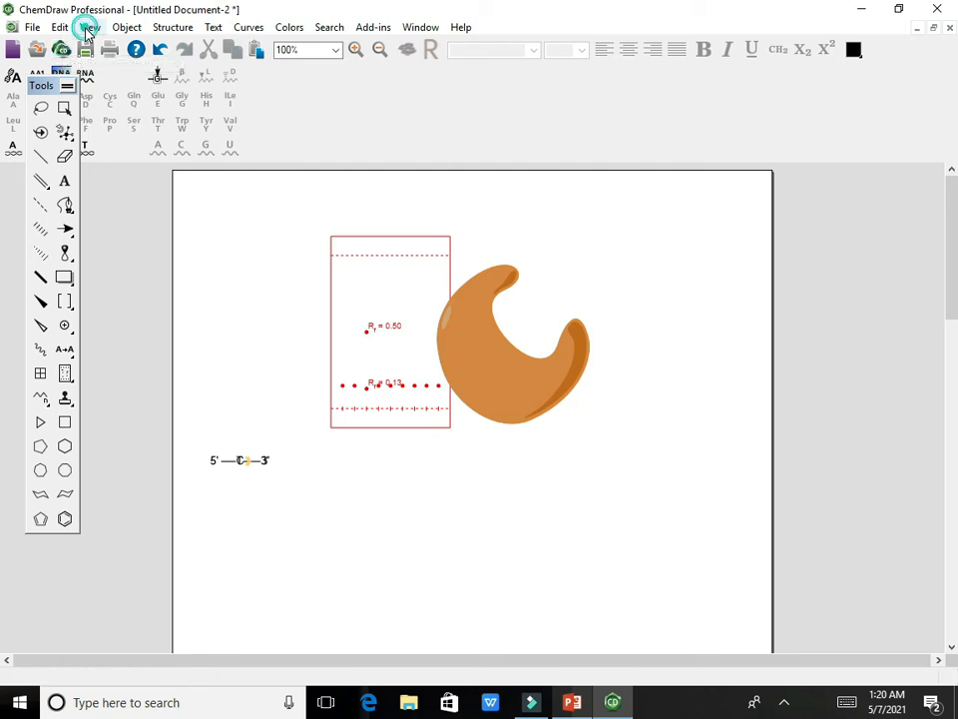
Display the Biopolymer tools in the ACS document and move the floating Tools palette clear of them
left_click(88, 30)
left_click(88, 29)
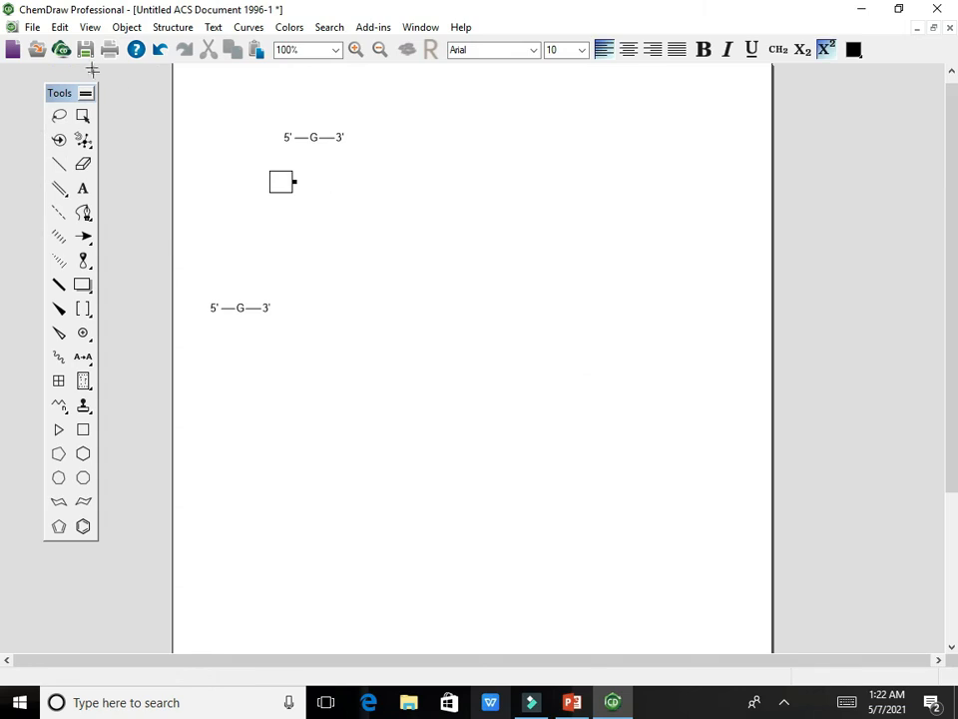
left_click(86, 30)
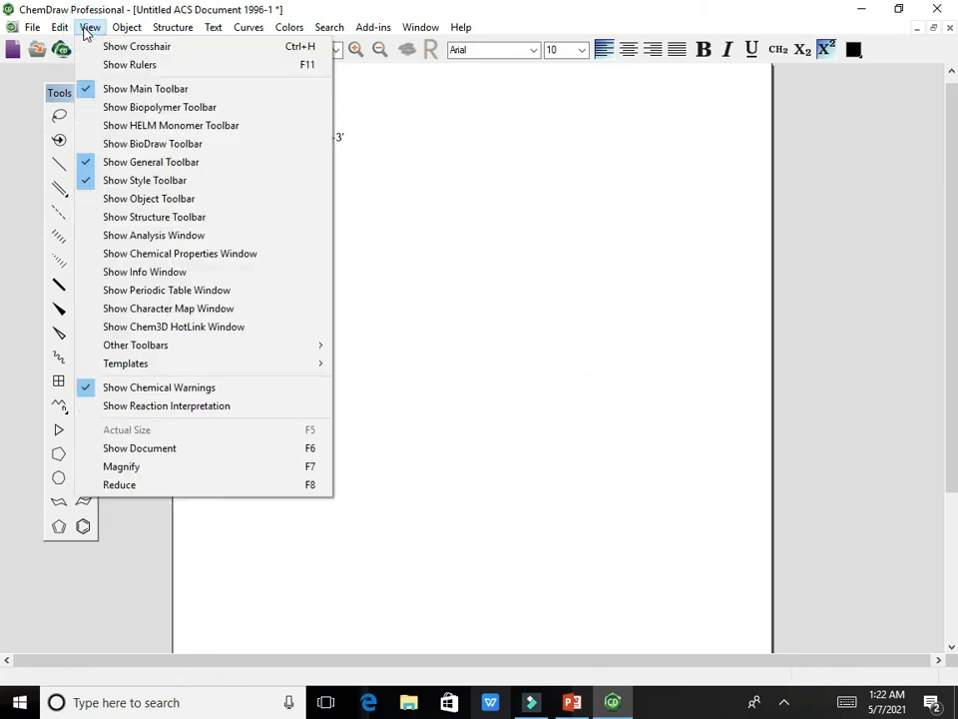
left_click(148, 106)
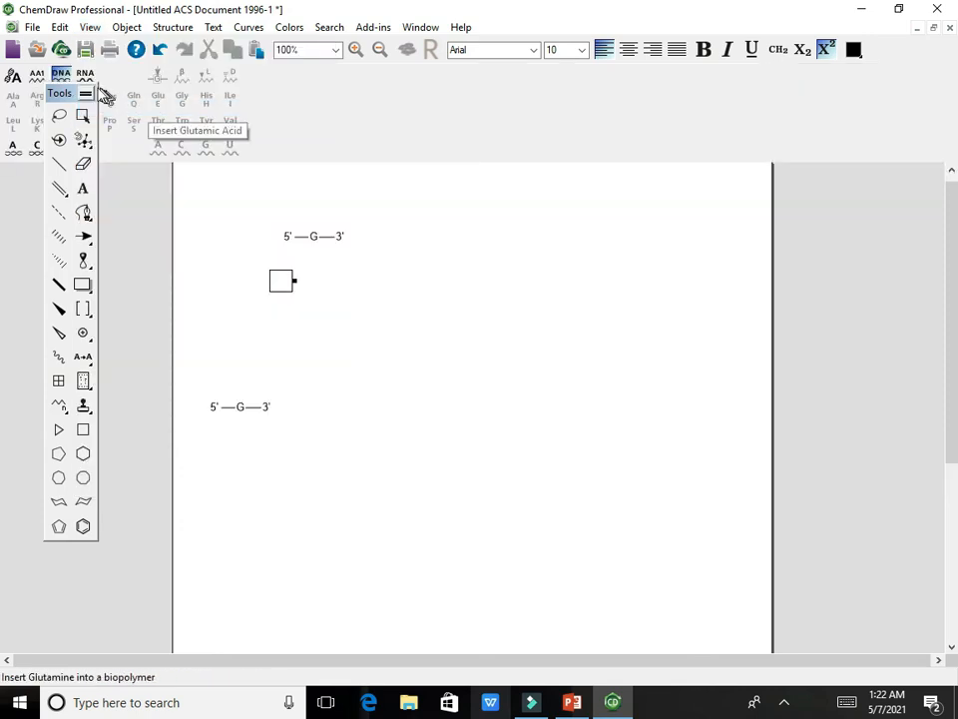
left_click_drag(60, 93, 55, 214)
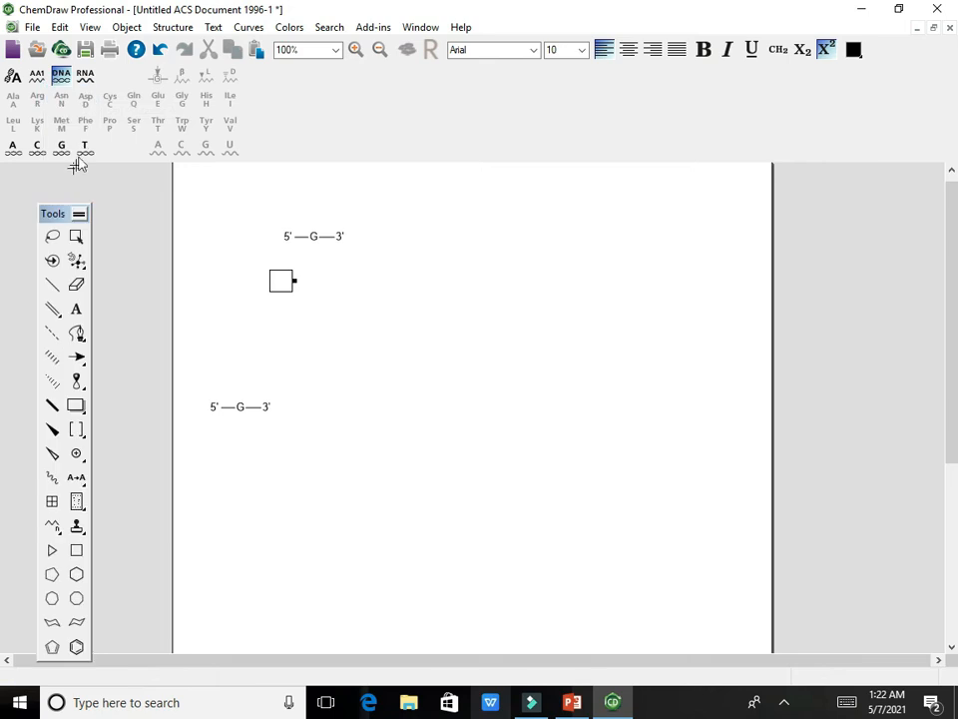
Insert a DNA sequence consisting of a single guanine in the empty sequence box between the two existing sequences
left_click(60, 76)
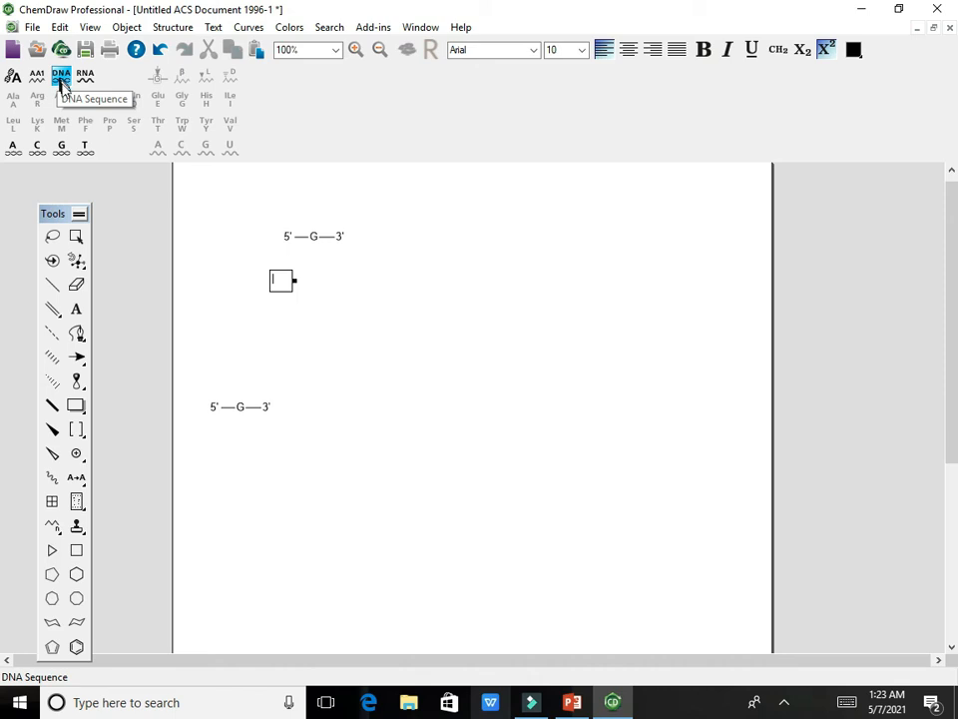
left_click(62, 147)
left_click(438, 267)
left_click(548, 294)
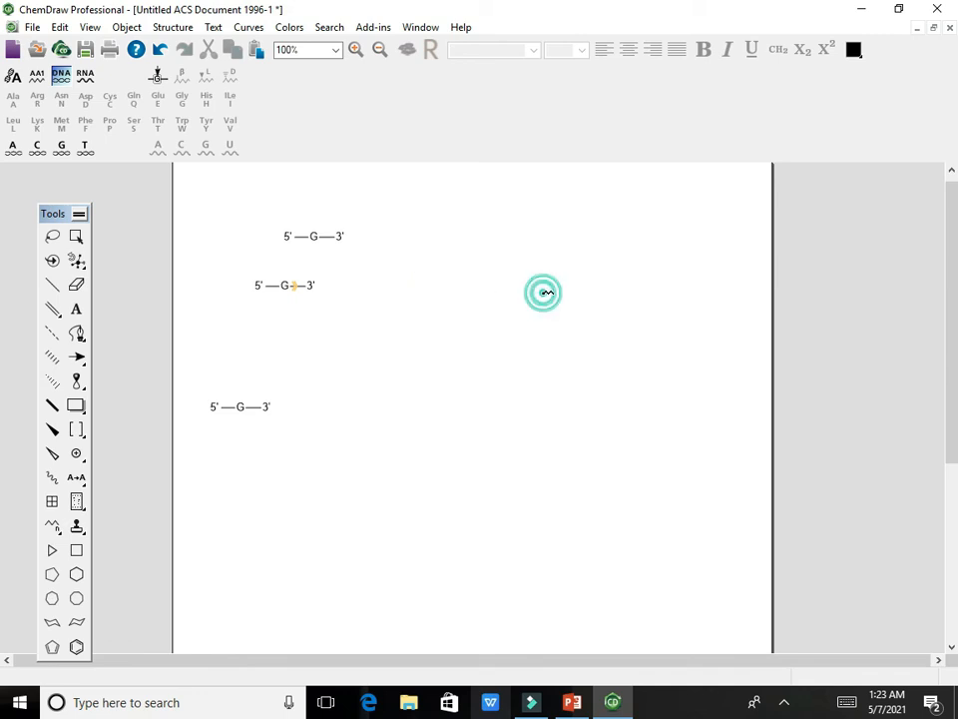
left_click(445, 309)
left_click(327, 301)
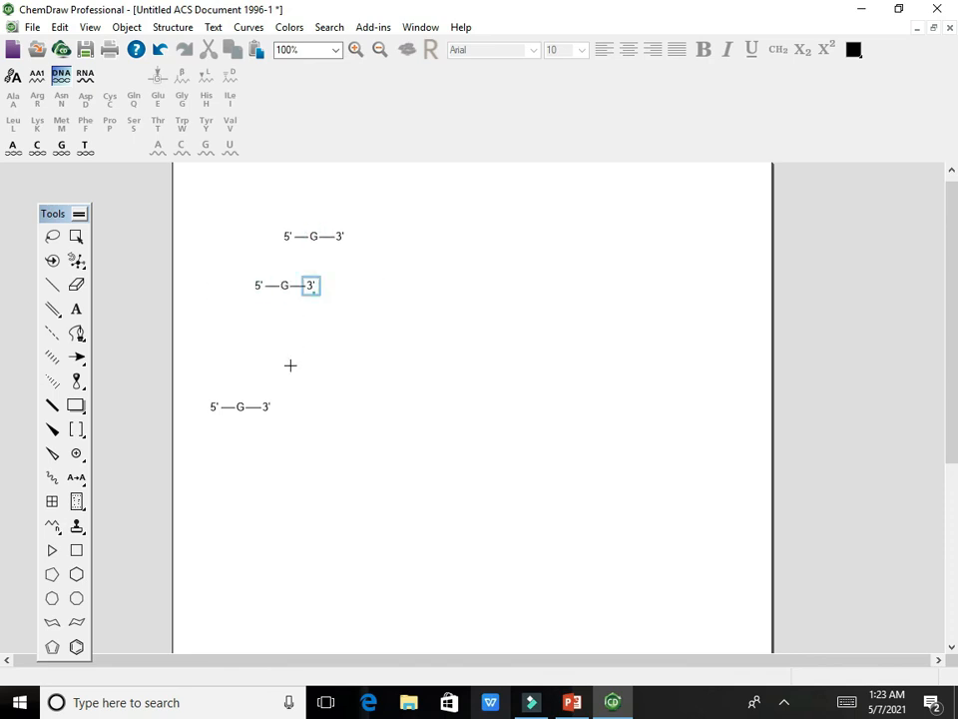
Try to place a single uracil residue beside the DNA sequences, hide the Biopolymer tools and move the Tools palette back up
left_click(12, 76)
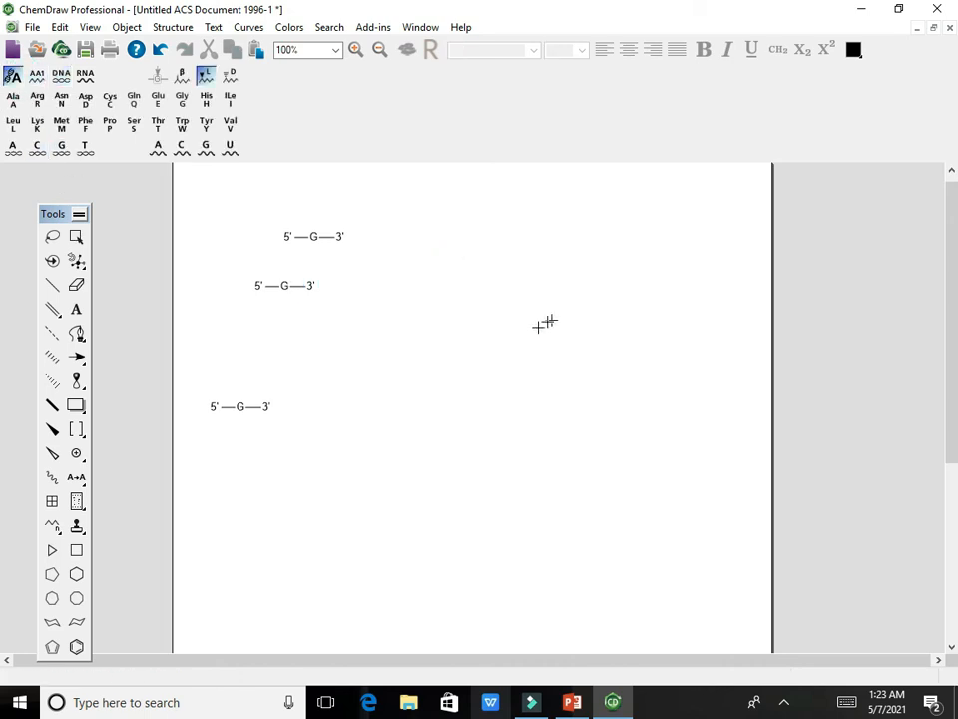
left_click(228, 148)
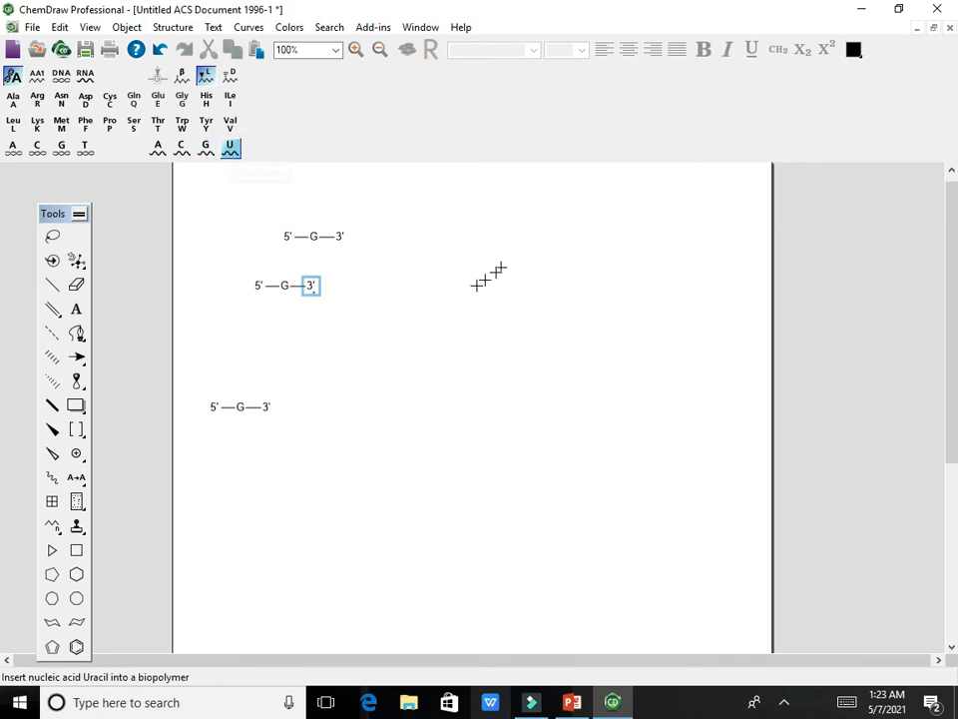
left_click(476, 285)
left_click(478, 299)
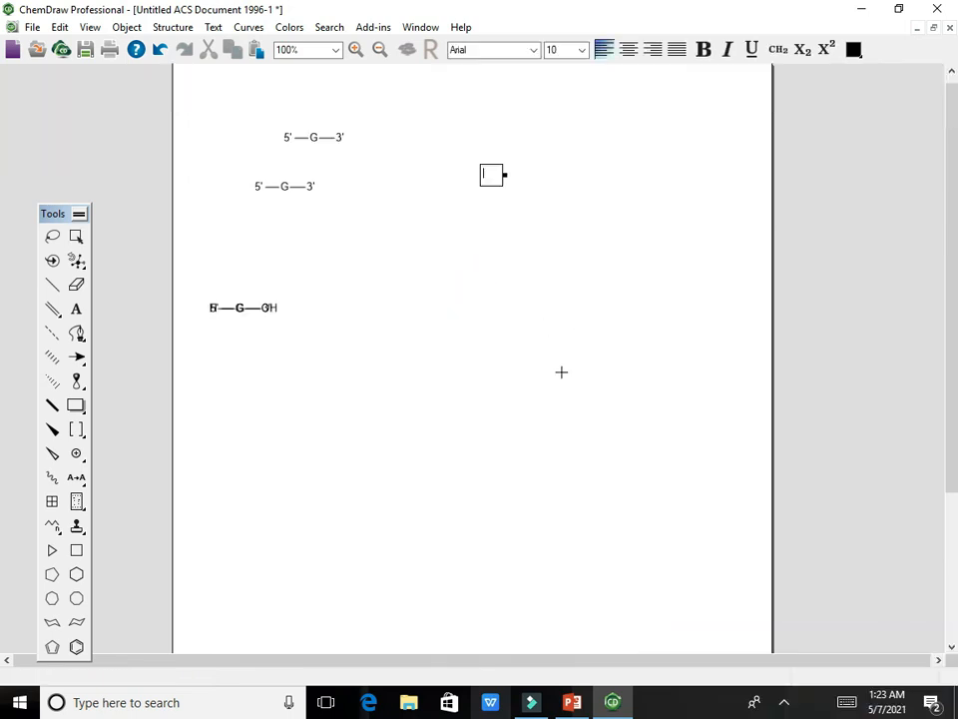
key("F10")
left_click_drag(50, 211, 55, 114)
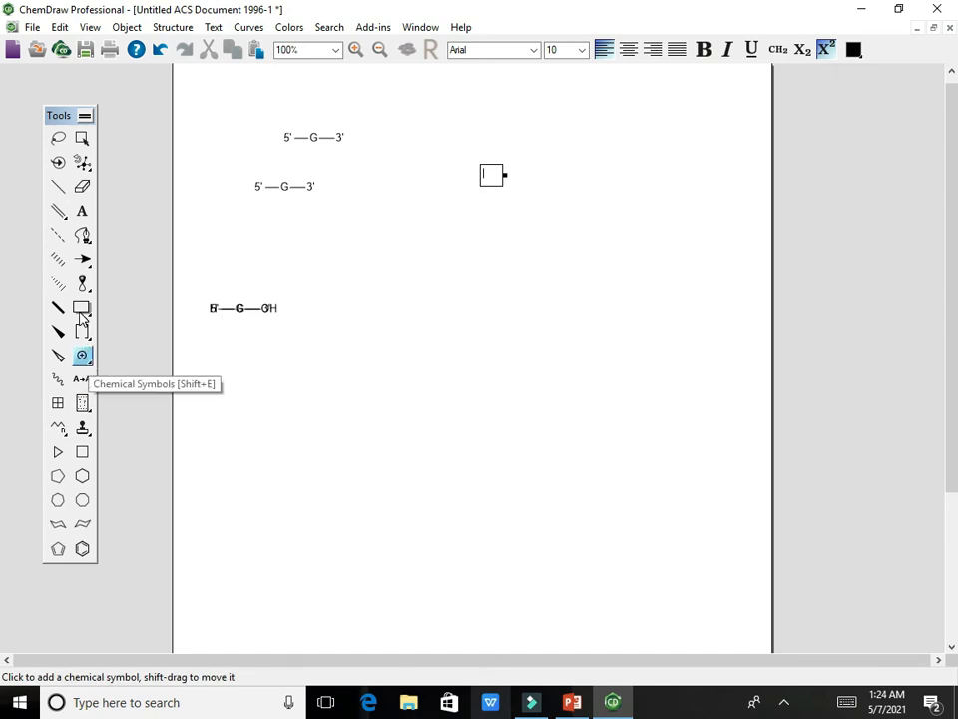
Examine the available chemical symbols and orbital shapes
left_click(86, 357)
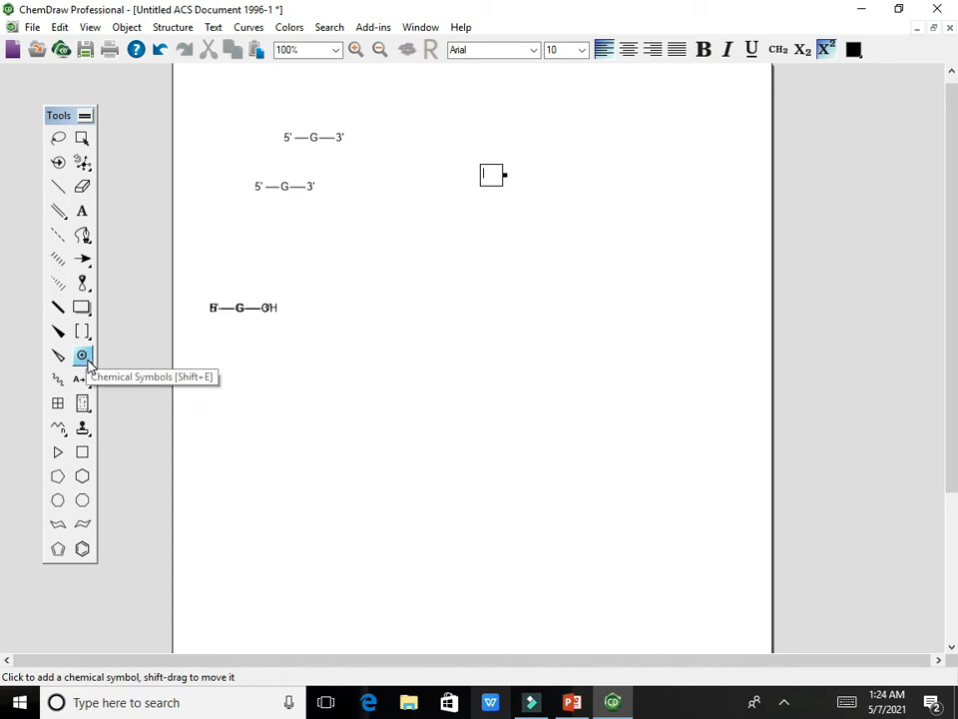
left_click(88, 362)
left_click_drag(88, 362, 121, 373)
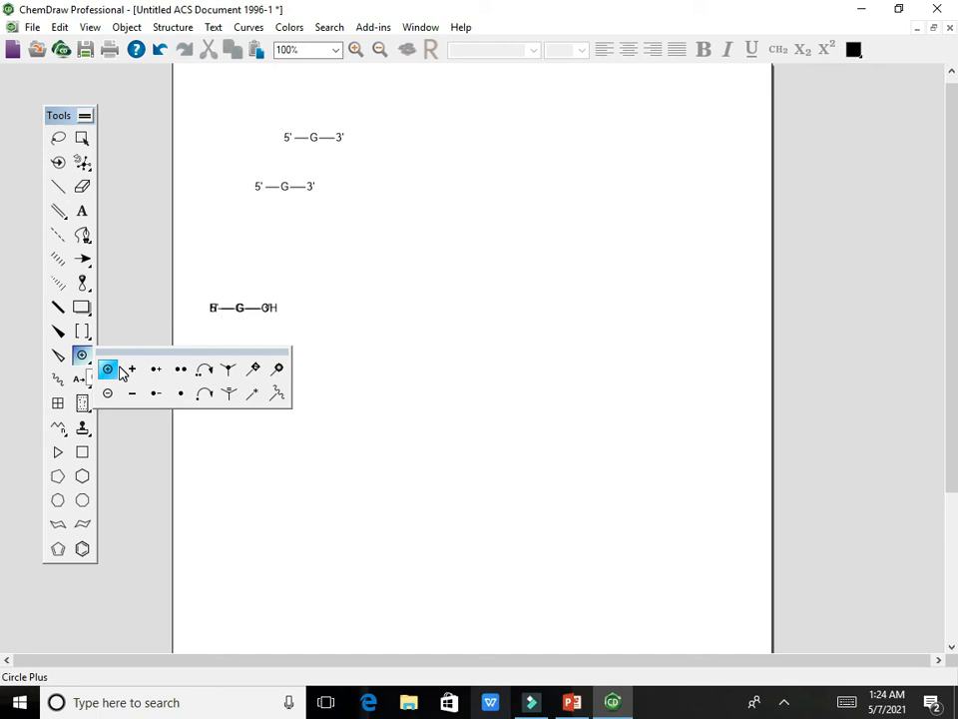
left_click_drag(121, 372, 150, 432)
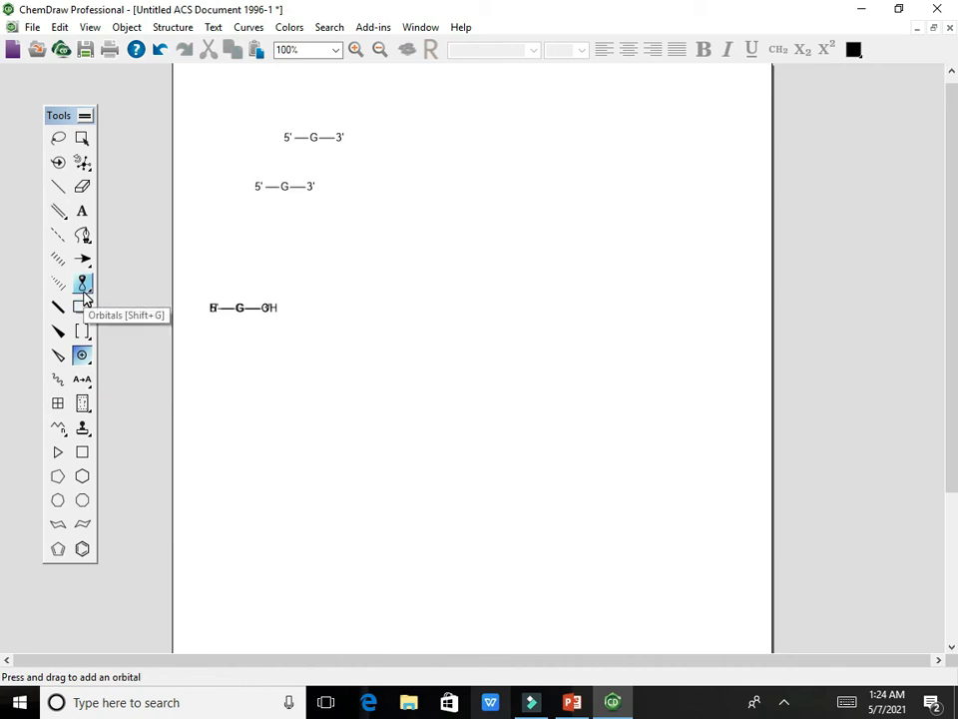
left_click_drag(88, 293, 122, 449)
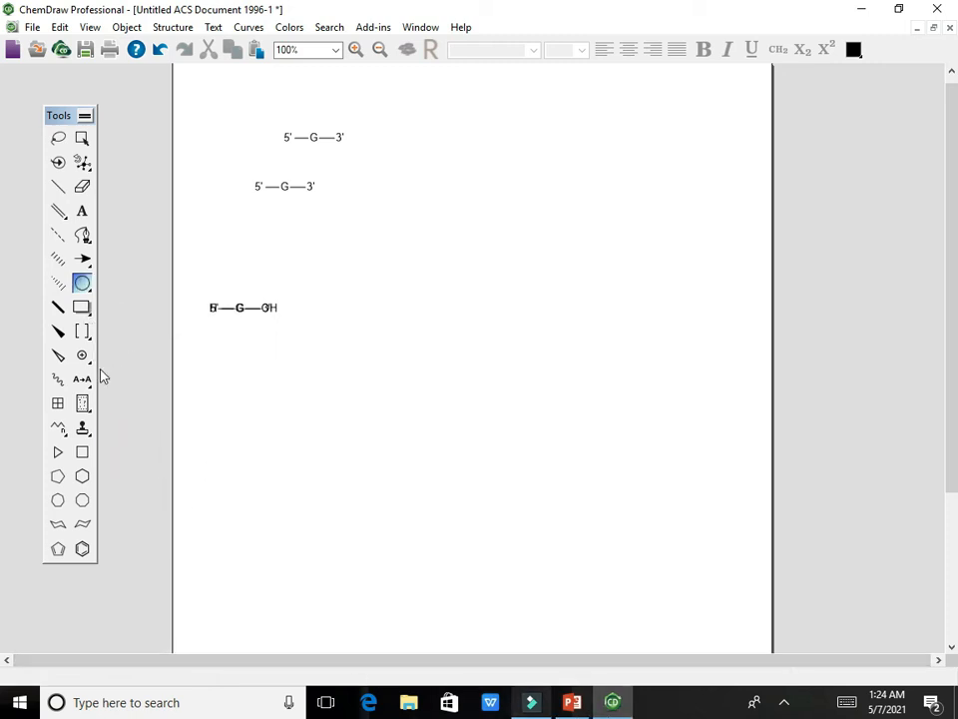
Draw a horizontal 14-carbon chain below the DNA sequences and add a solid single-bond branch at its eighth carbon
left_click(58, 380)
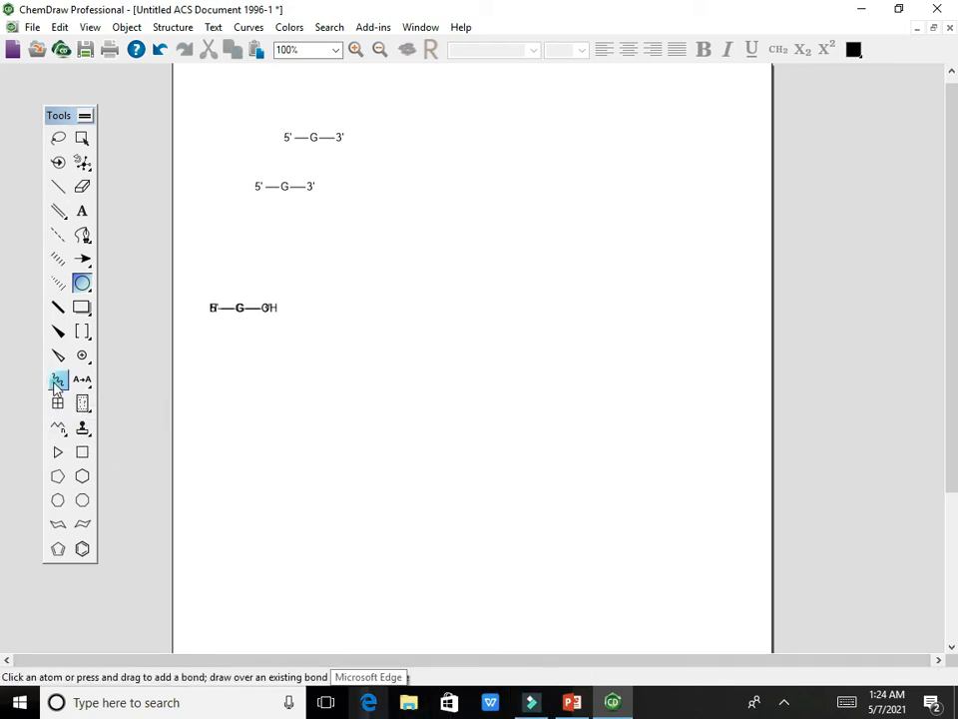
left_click(56, 383)
left_click(58, 427)
left_click(350, 385)
left_click_drag(349, 386, 530, 372)
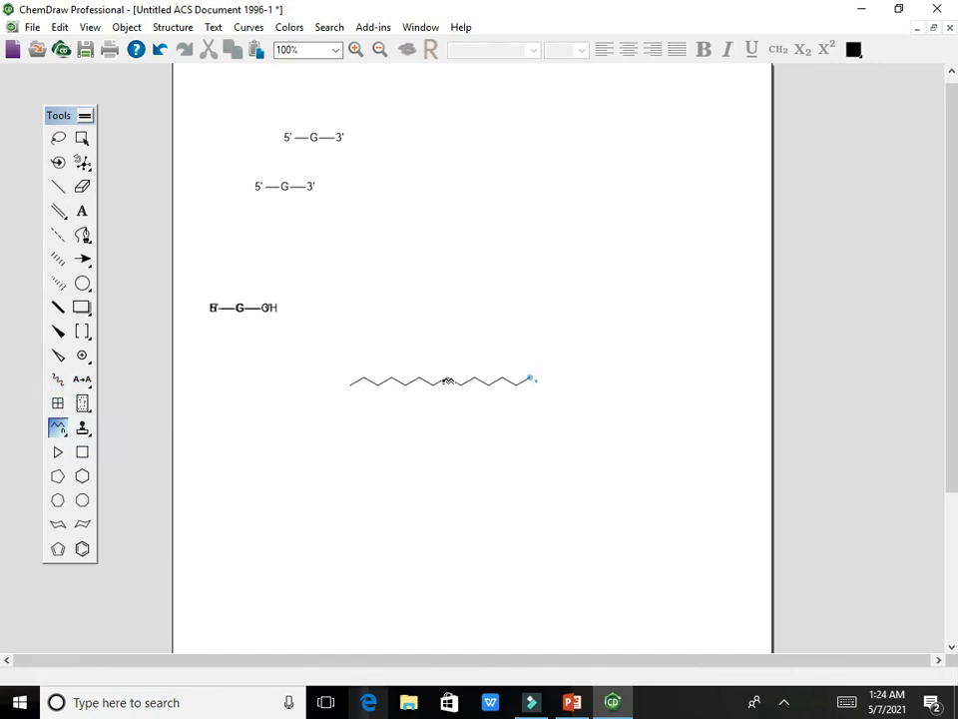
left_click(57, 186)
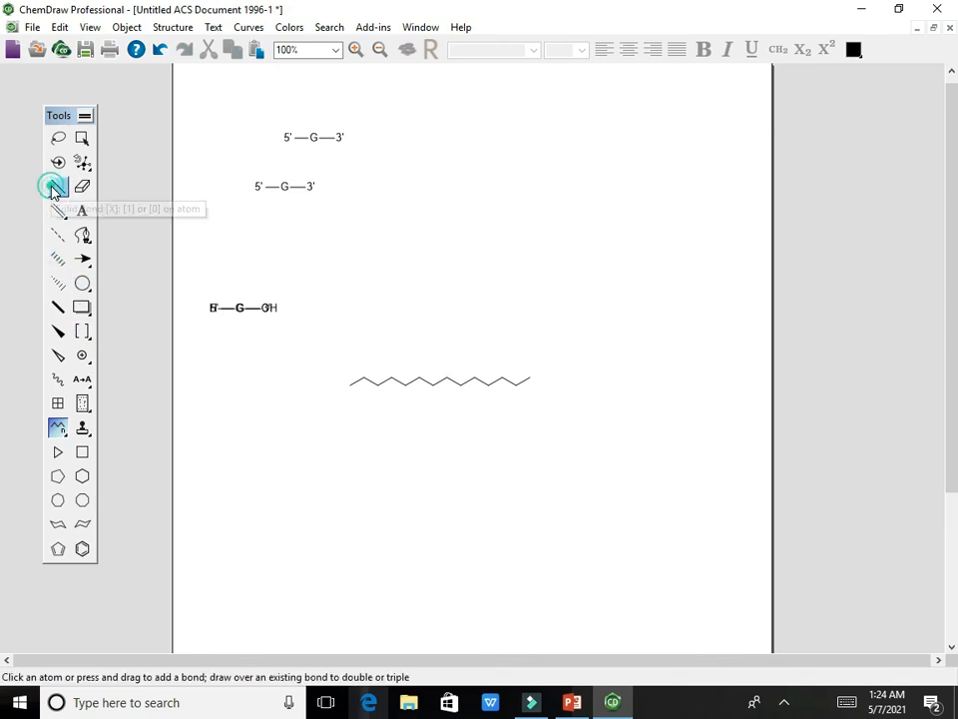
left_click(448, 378)
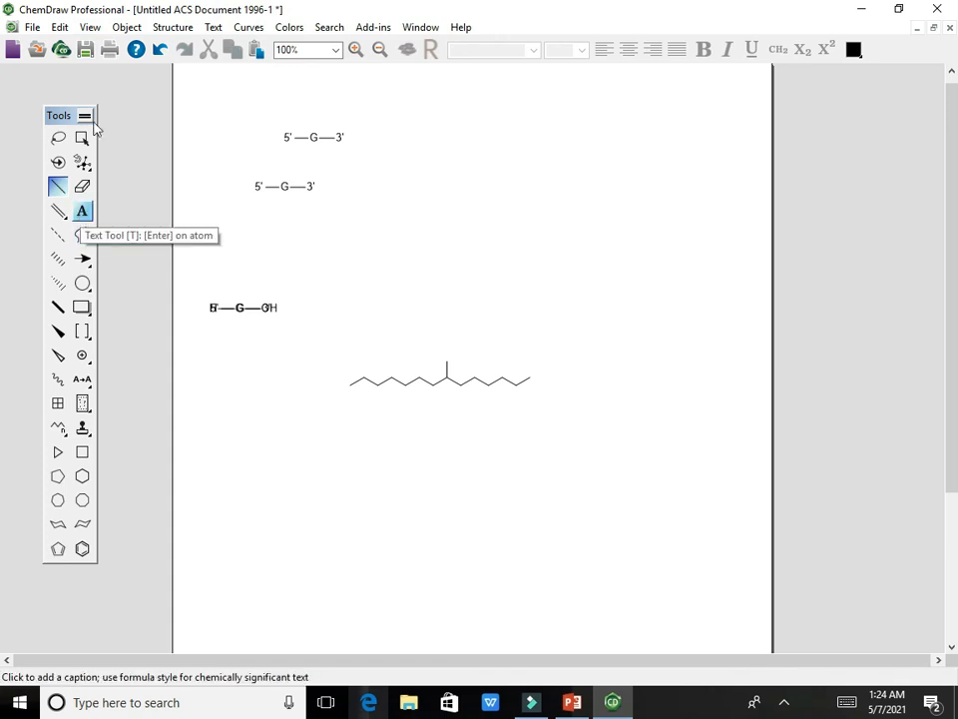
Display the periodic table, place oxygen on the end of the chain's branch to form a hydroxyl group, and close the table
left_click(89, 28)
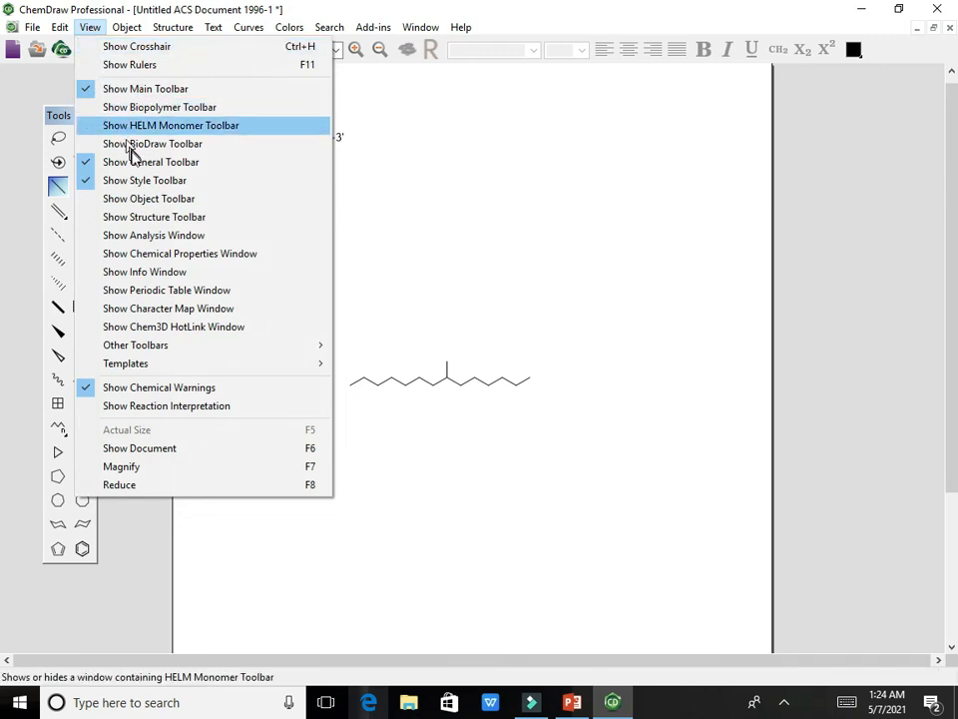
left_click(189, 290)
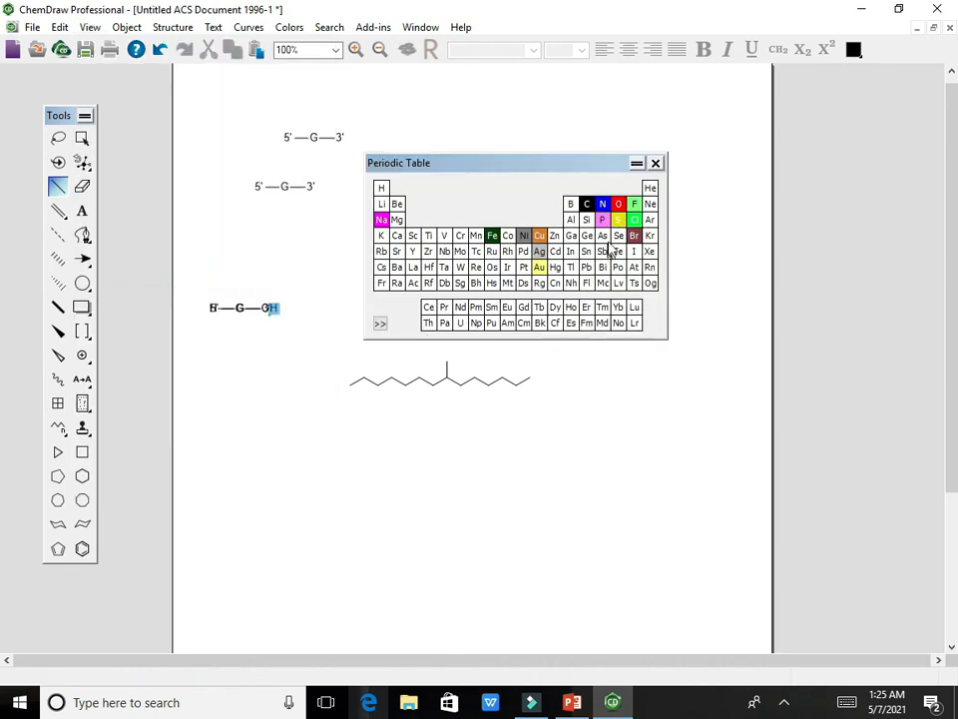
left_click(618, 203)
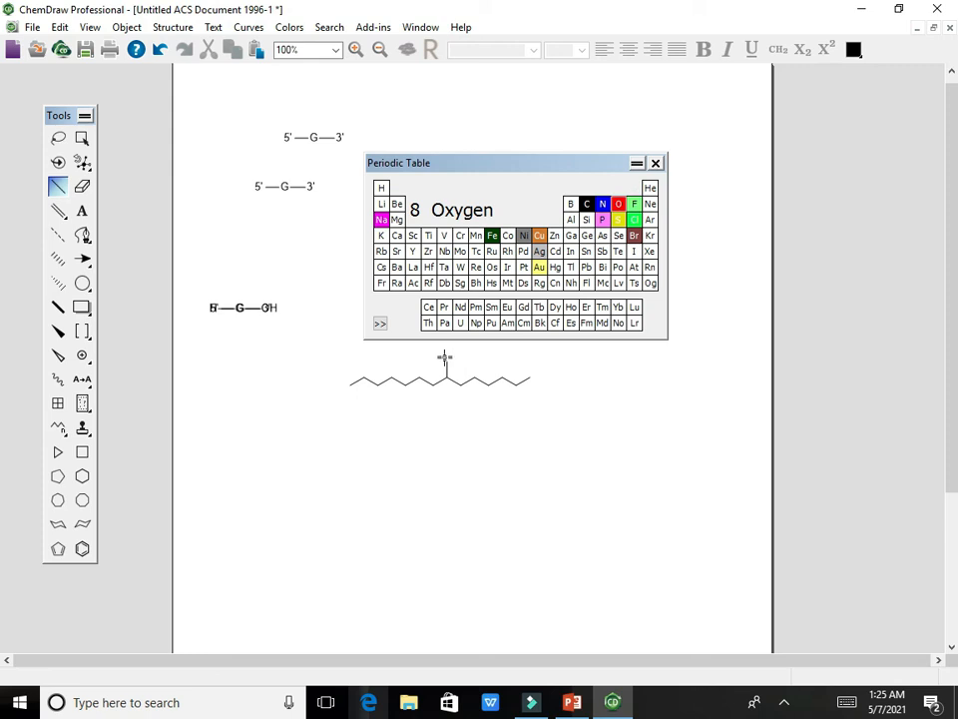
left_click(446, 360)
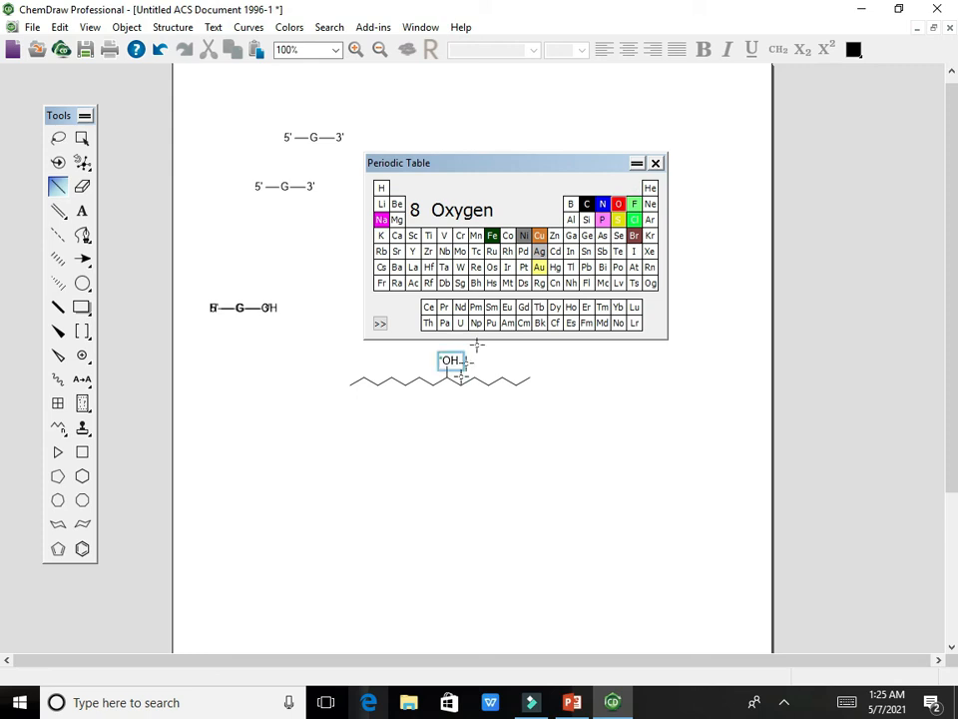
left_click(656, 164)
Add two lone pairs to the oxygen of the chain's hydroxyl group
left_click(83, 355)
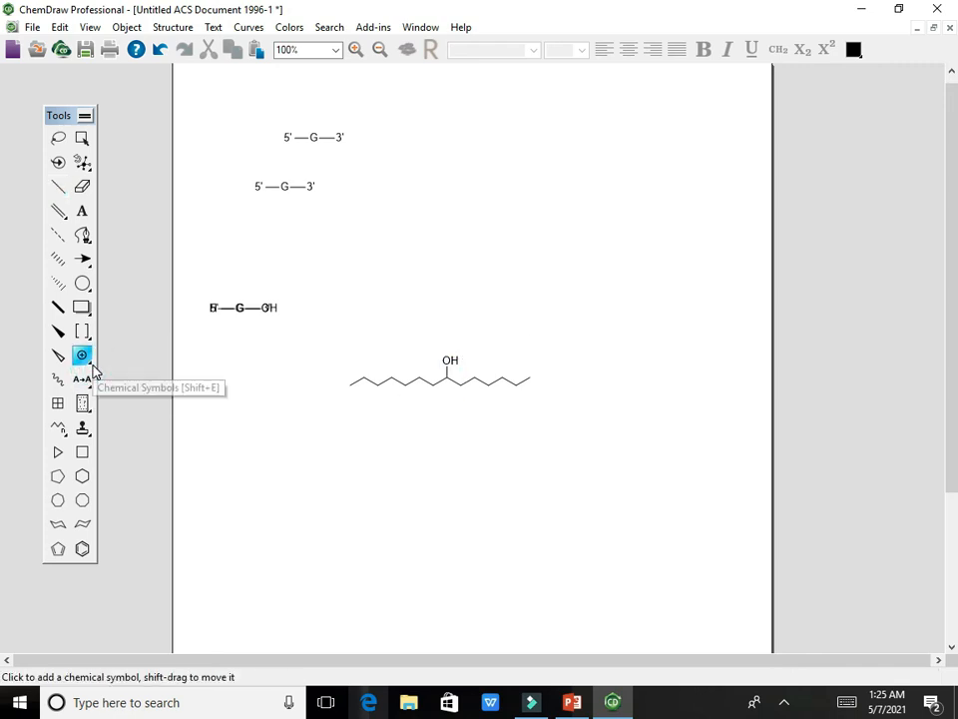
left_click_drag(91, 367, 180, 369)
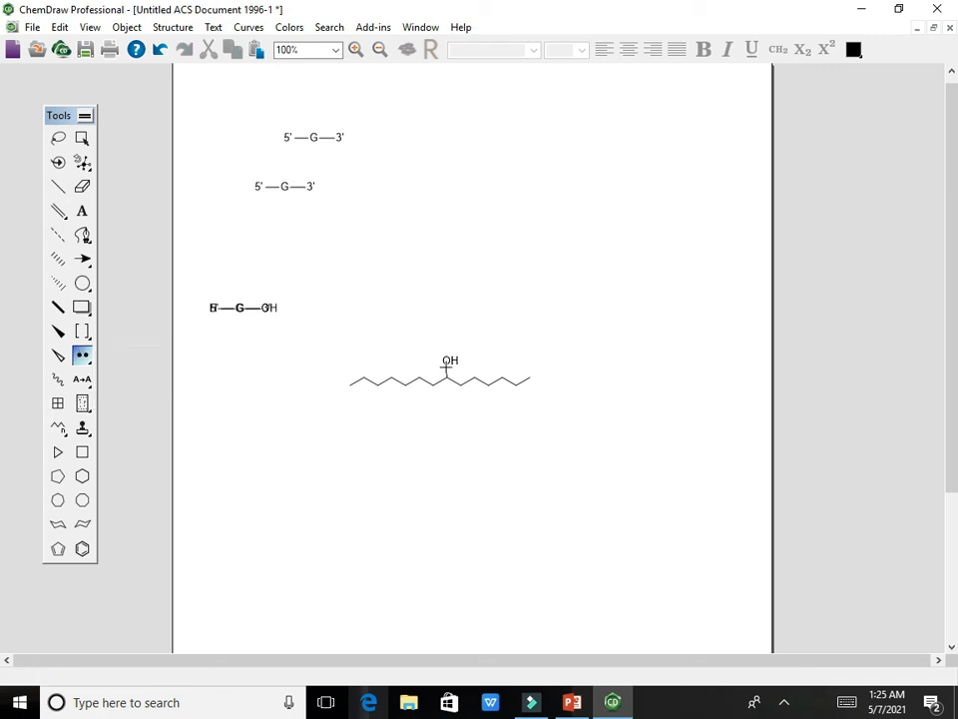
left_click(448, 359)
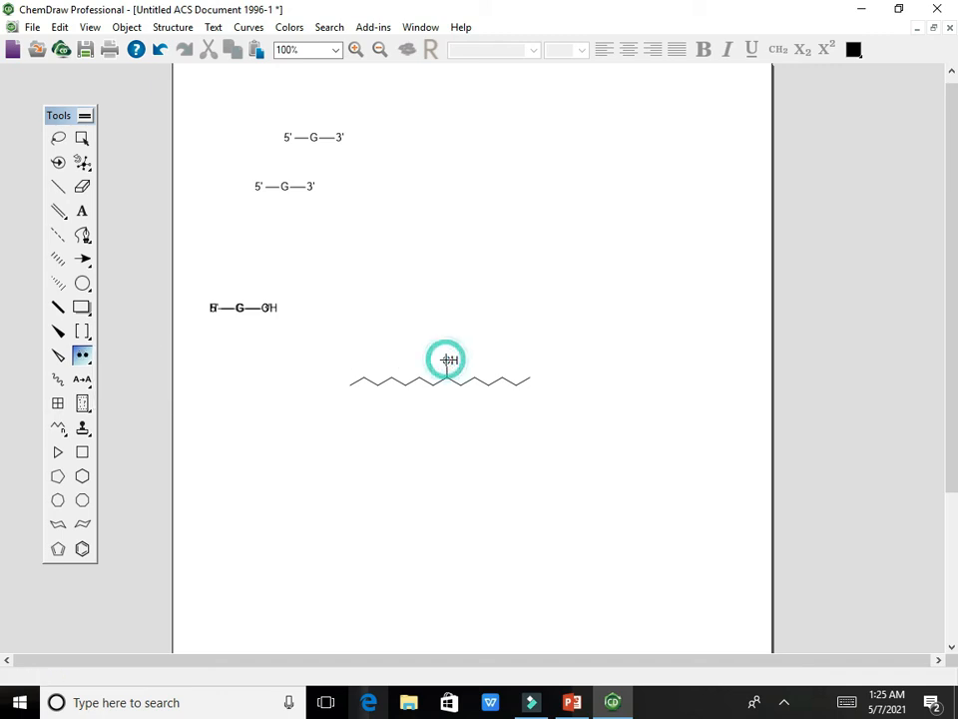
left_click(446, 357)
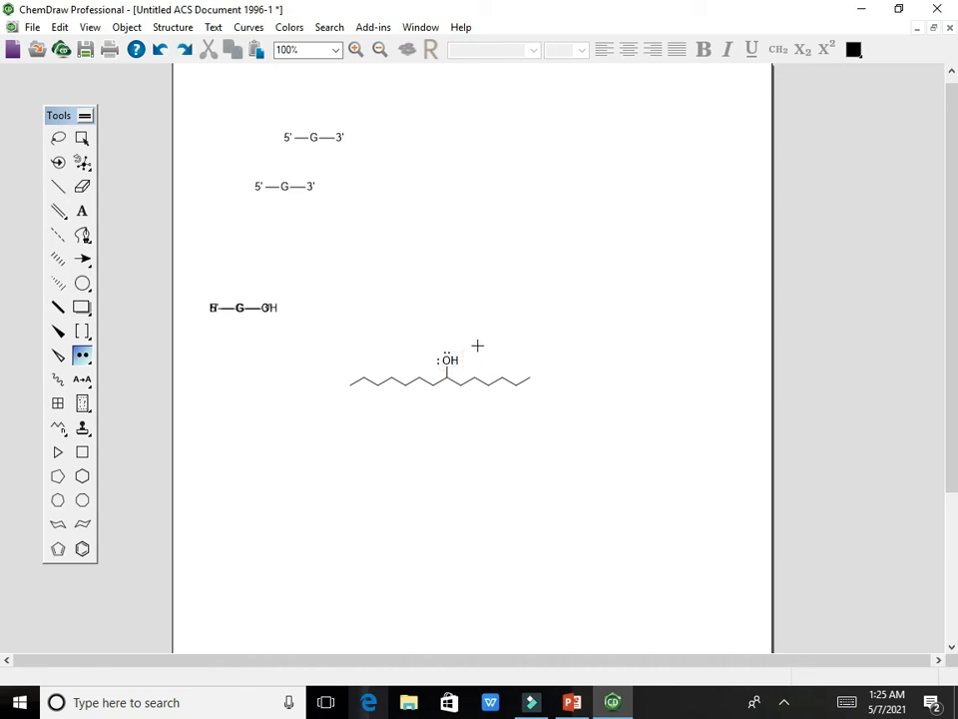
Try adding a plus charge to the chain's hydroxyl oxygen, and undo the addition
left_click(84, 365)
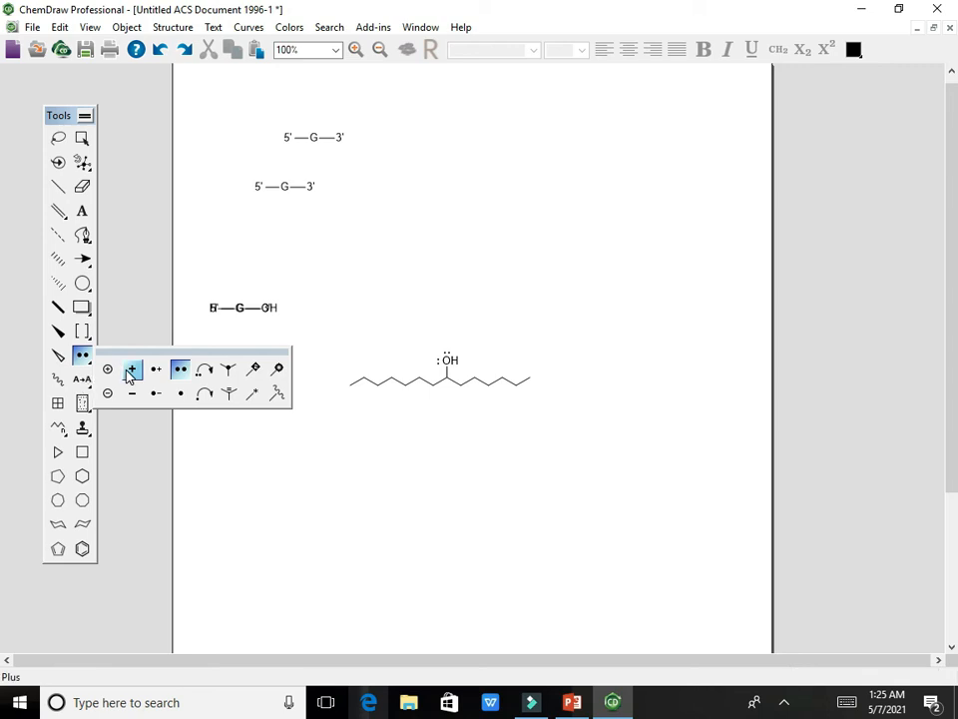
left_click(130, 371)
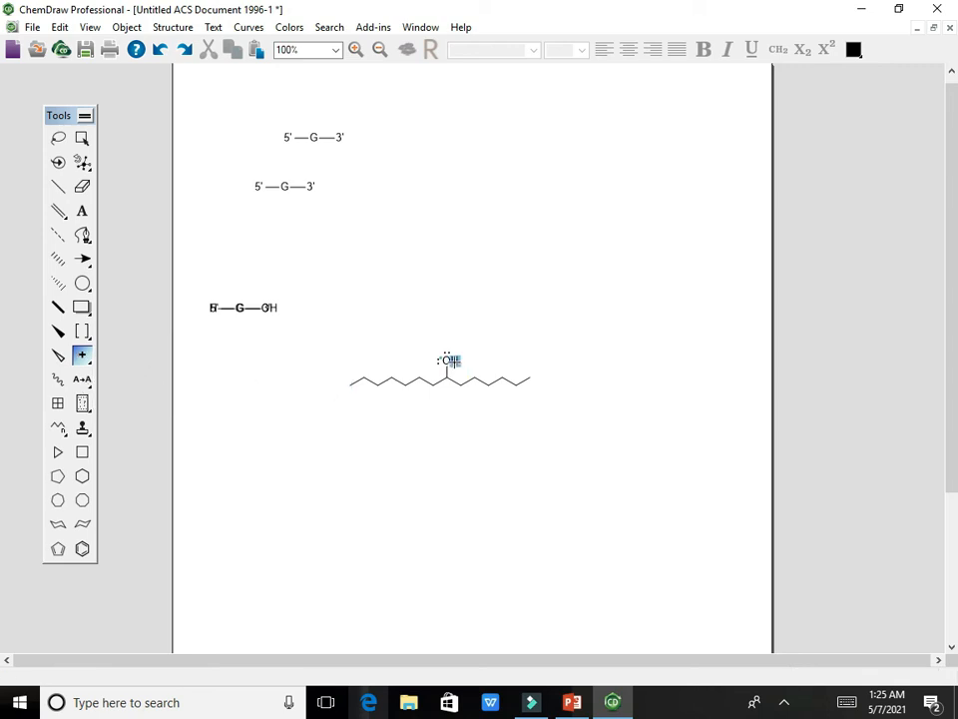
left_click(447, 360)
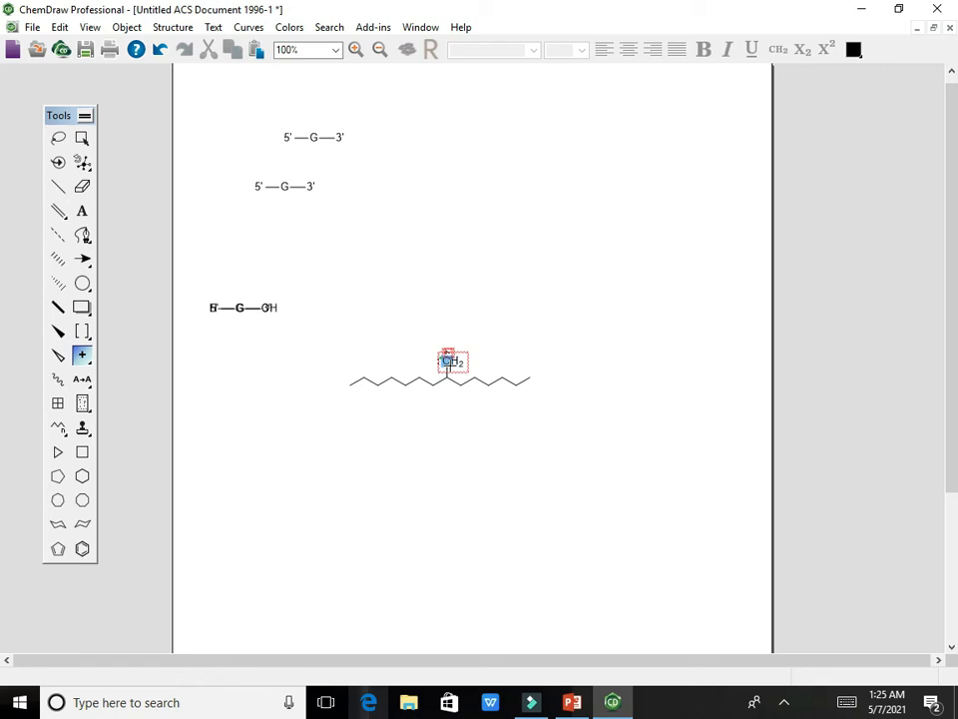
key("ctrl+z")
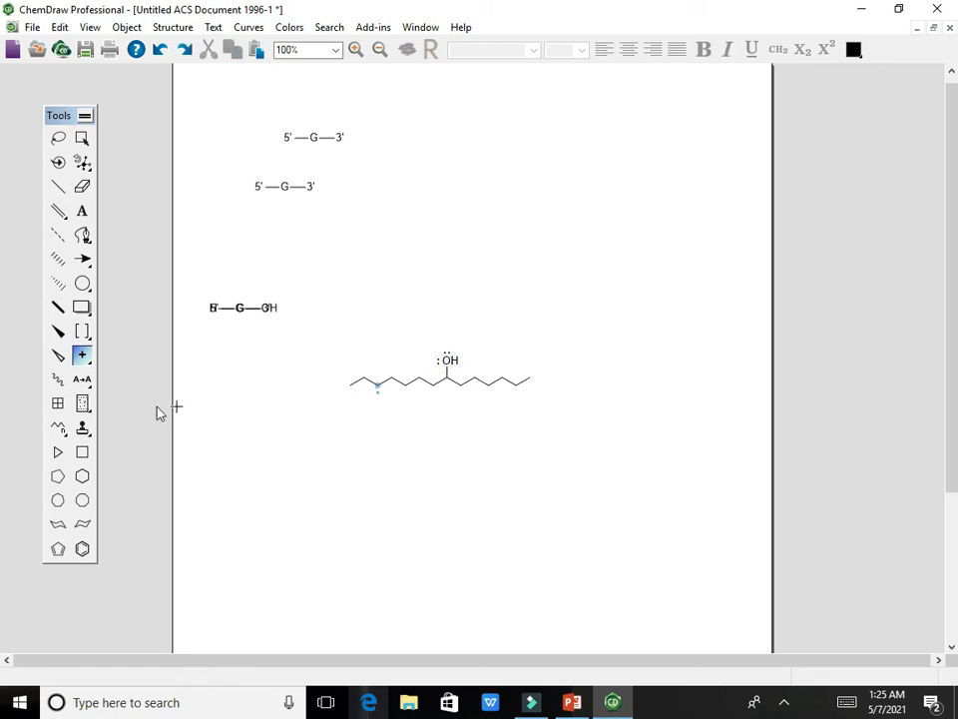
Add a minus charge to the chain's hydroxyl oxygen and place a separate minus symbol above the lowest DNA sequence
left_click(89, 365)
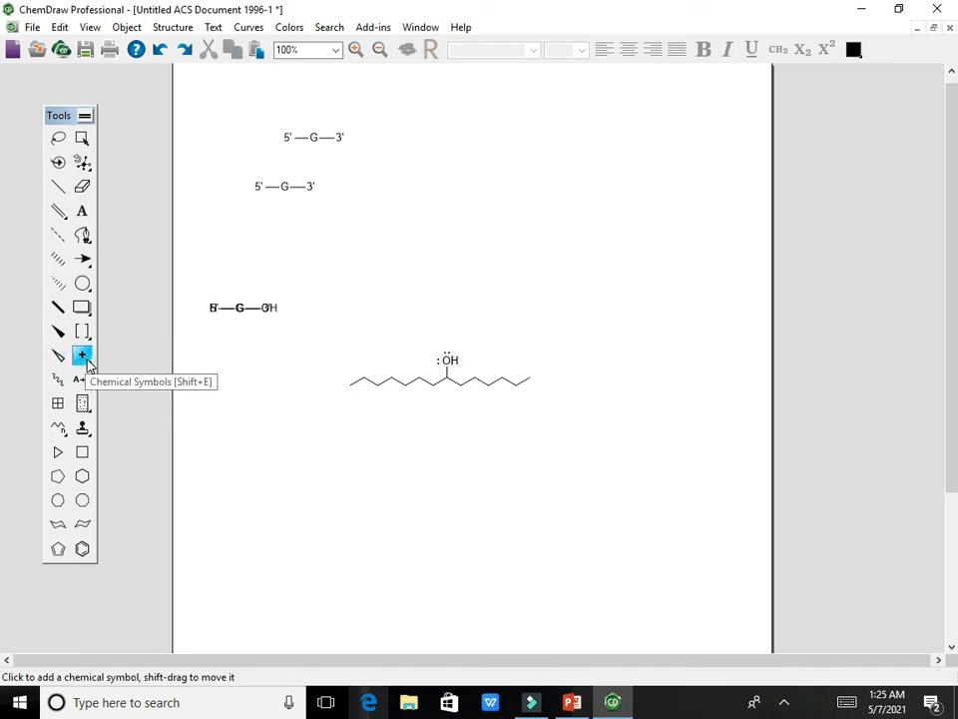
left_click(89, 365)
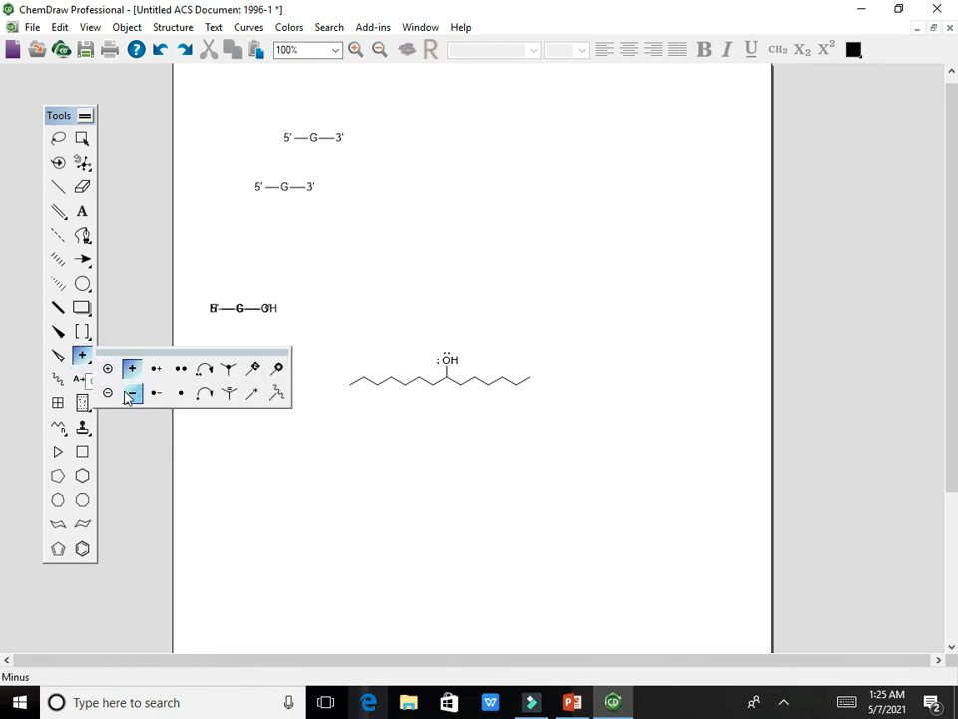
left_click(129, 397)
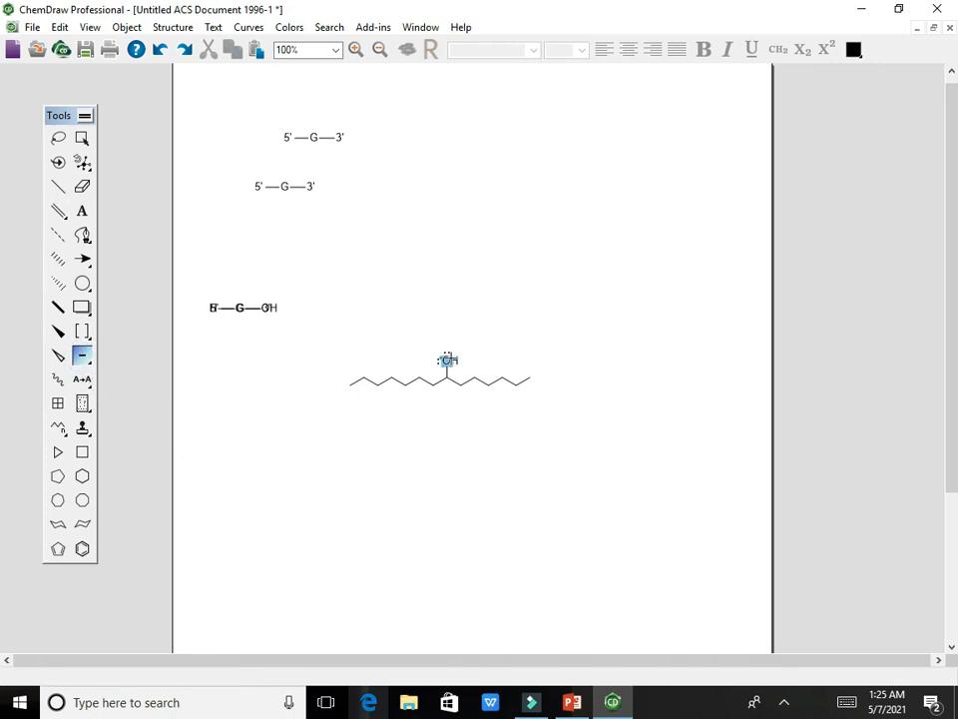
left_click(449, 357)
left_click(261, 243)
left_click(431, 277)
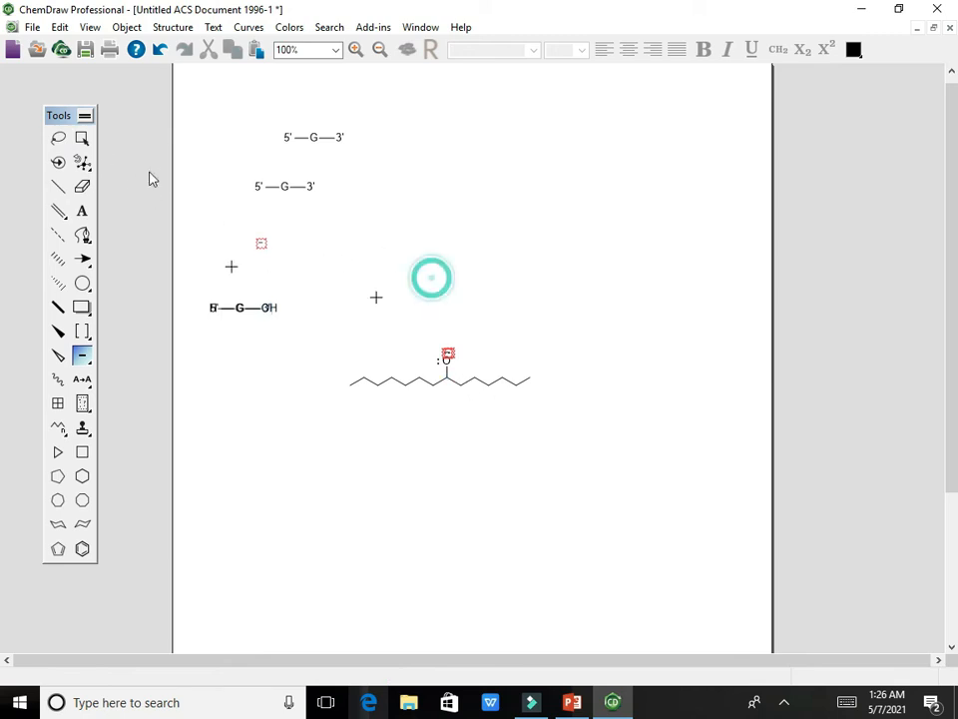
Select the chain with its negatively charged oxygen, clean up the structure, and clear the selection
left_click(83, 139)
left_click_drag(372, 329, 538, 412)
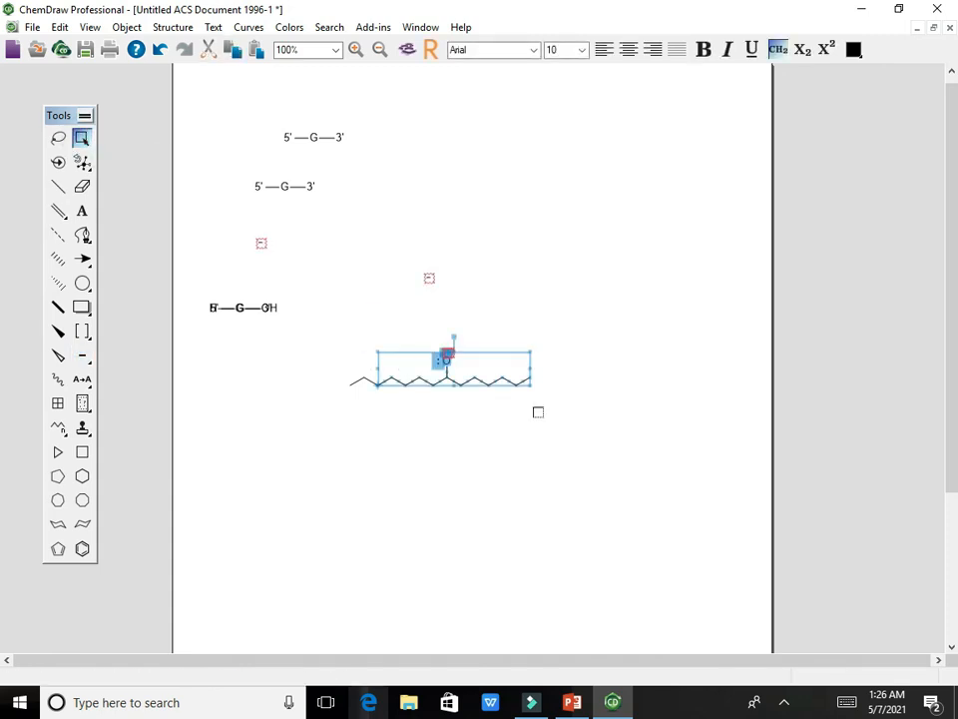
left_click(171, 27)
left_click(210, 124)
left_click(506, 330)
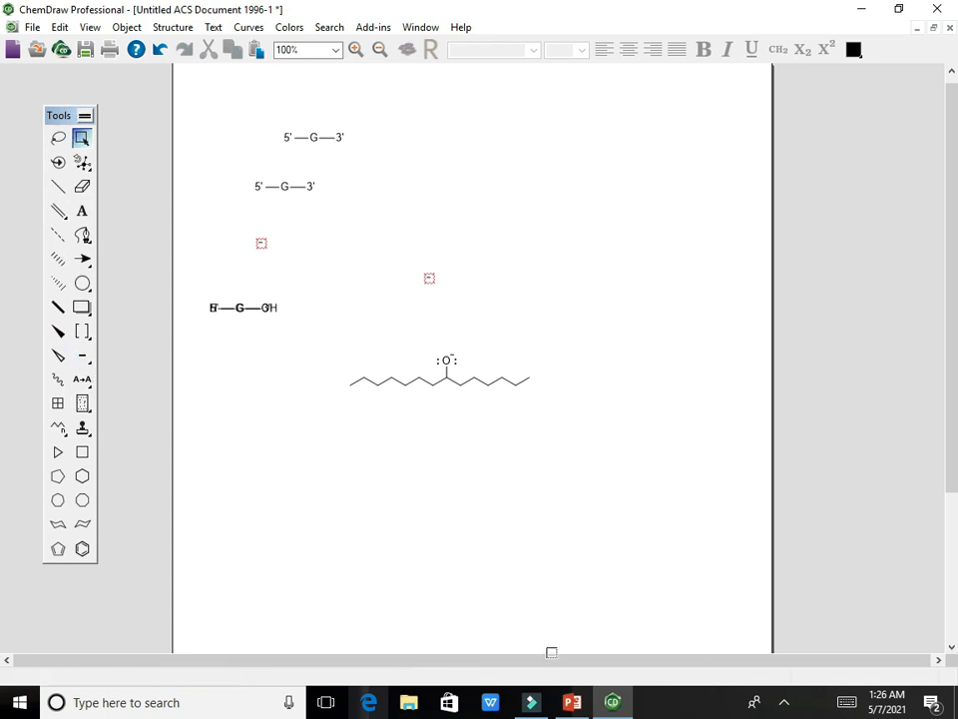
Switch to the PowerPoint lecture, read the slides on other chemical properties and the lone pair symbol, and return to ChemDraw
left_click(571, 705)
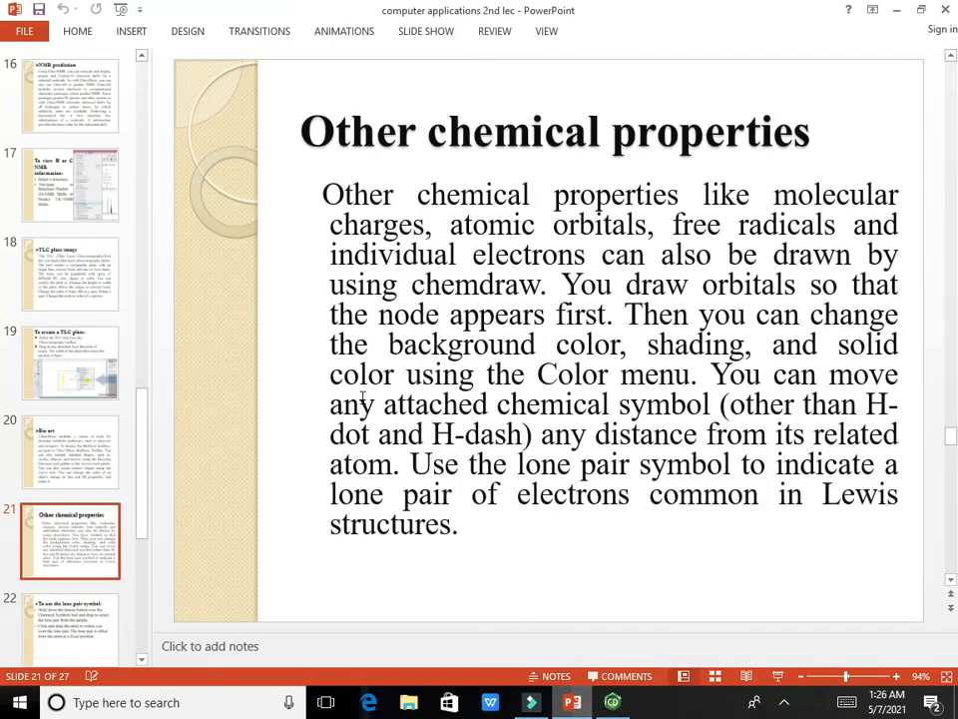
scroll(362, 397, "down", 2)
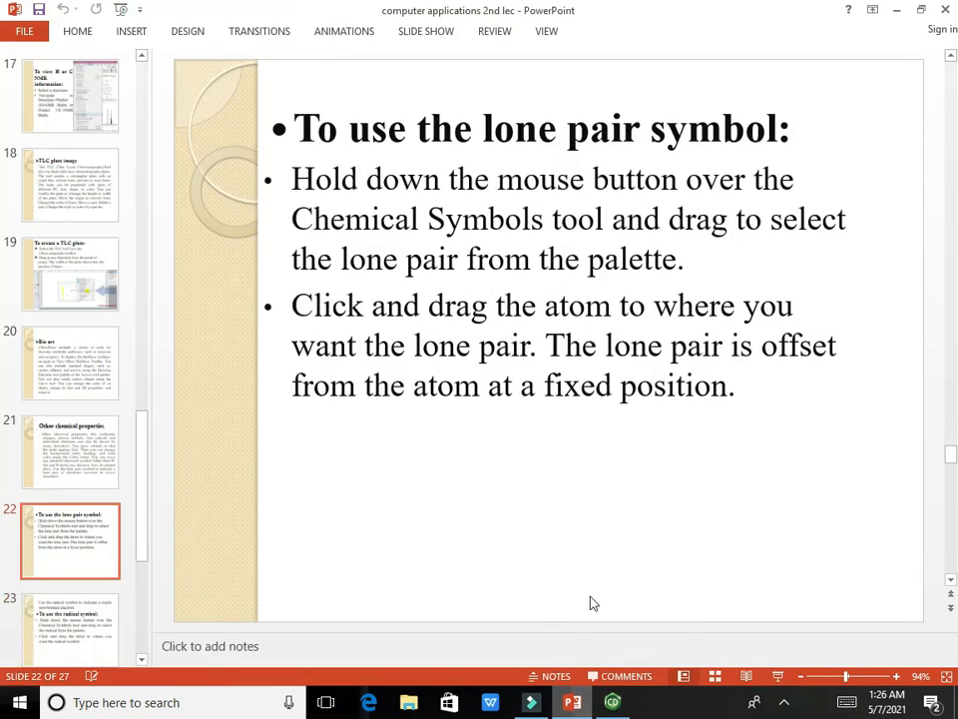
scroll(593, 604, "up", 1)
left_click(613, 703)
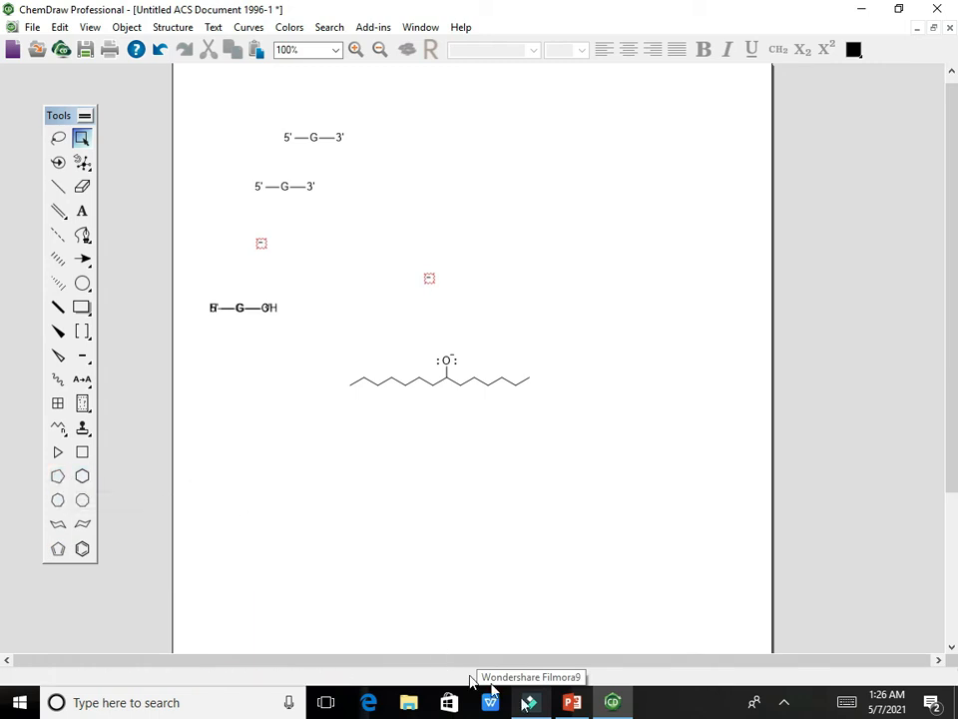
Switch to the PowerPoint lecture and review the radical symbol and charge slides through to the final slide of assignment structures
left_click(571, 702)
scroll(388, 262, "down", 3)
scroll(388, 262, "down", 3)
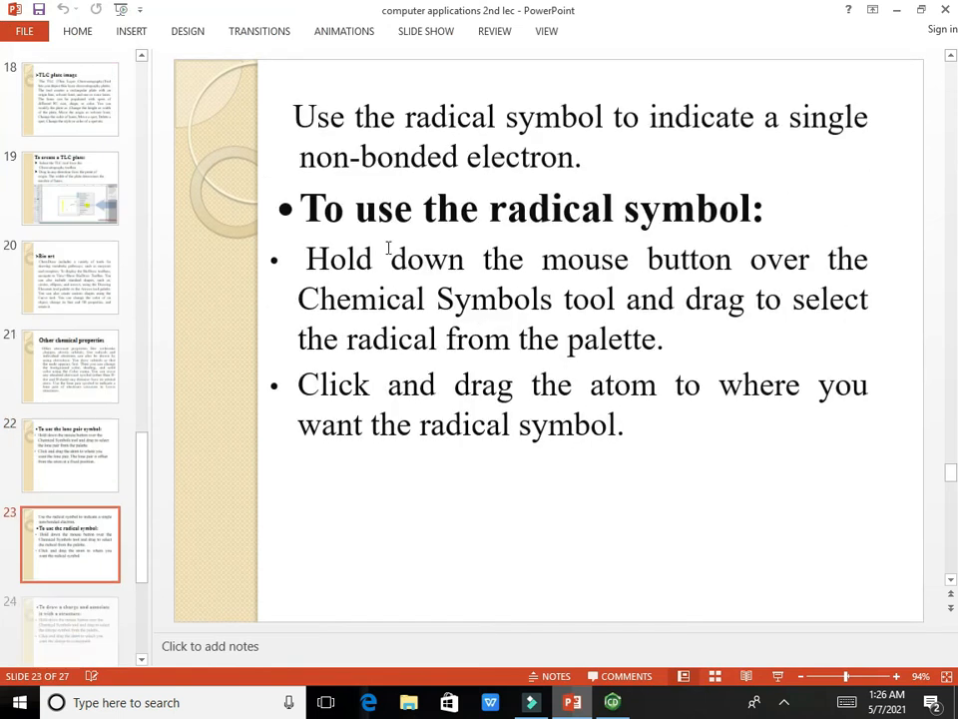
scroll(506, 233, "down", 3)
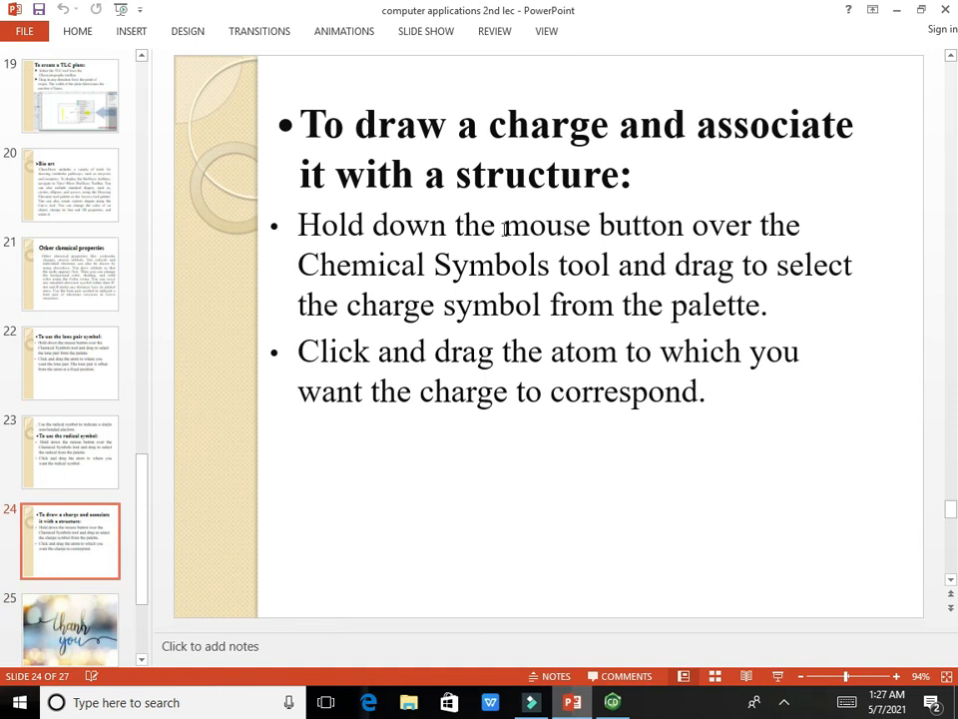
scroll(506, 230, "down", 3)
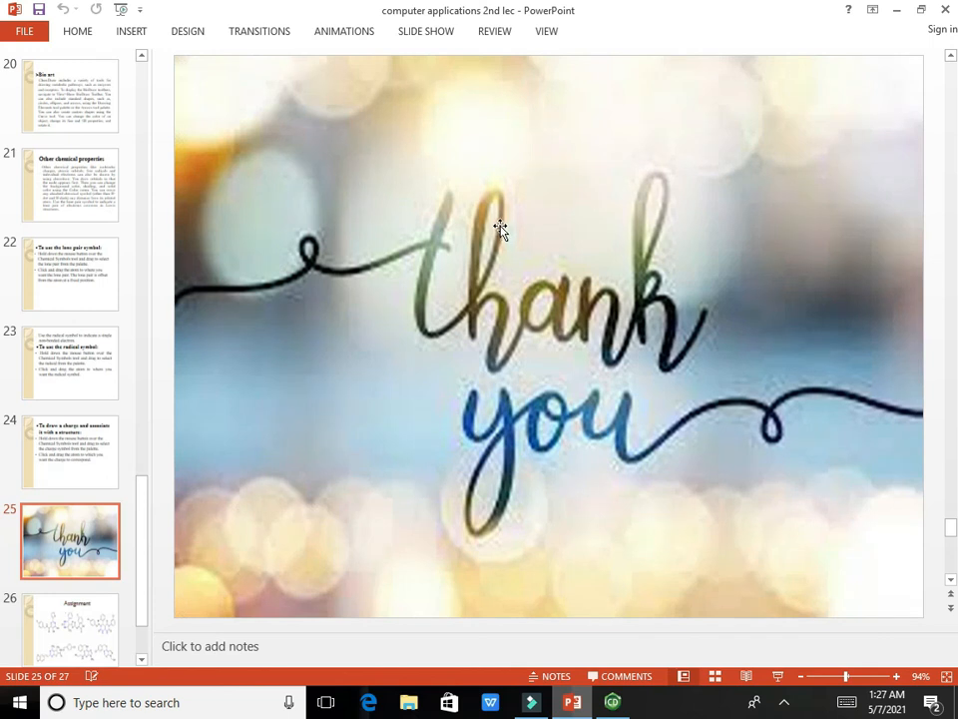
scroll(500, 228, "down", 5)
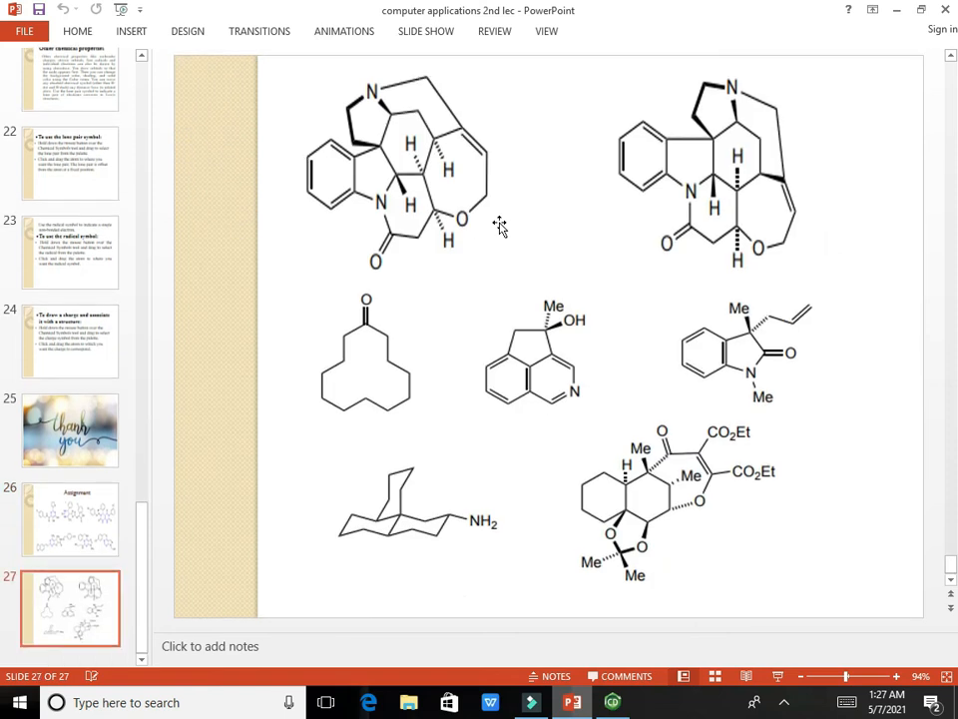